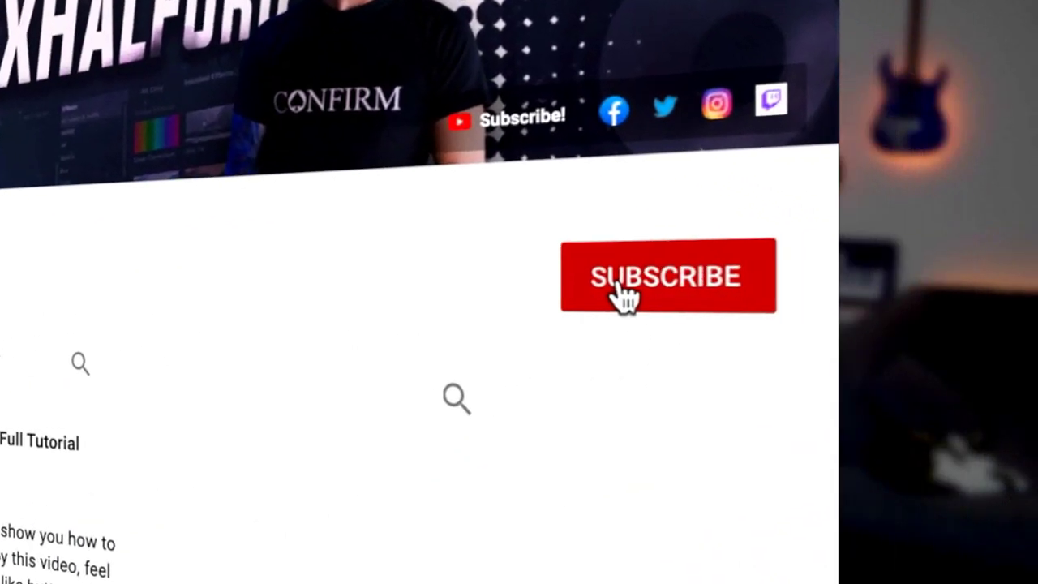
Subscribe to the YouTube channel and set its notifications to All.
click(701, 286)
click(697, 290)
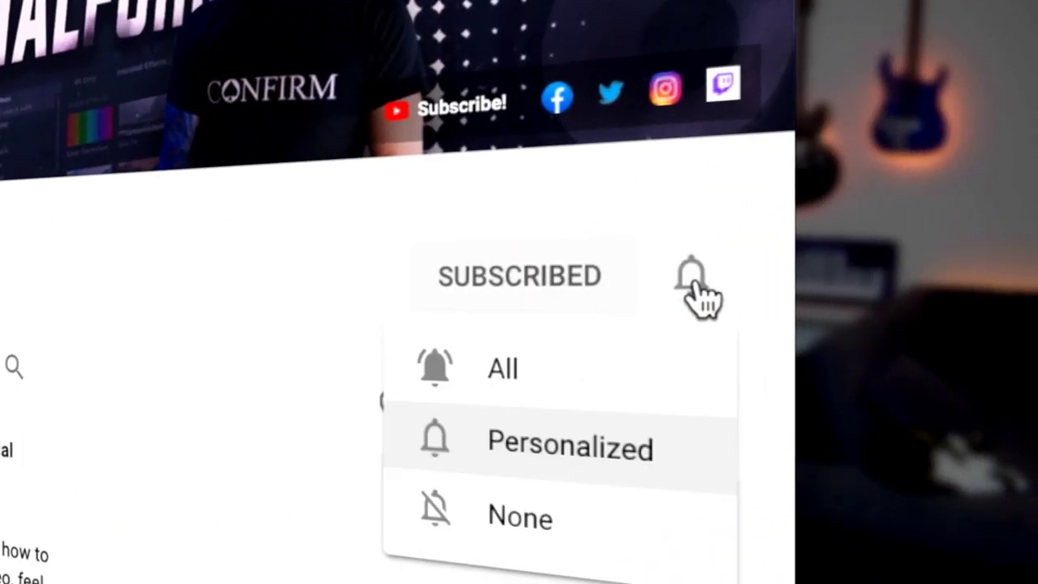
click(632, 371)
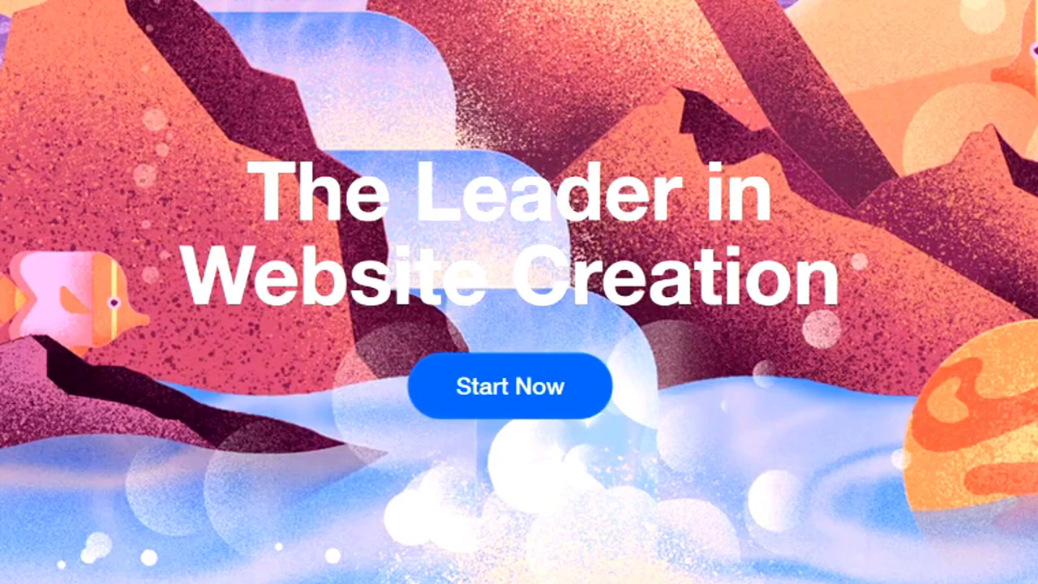
Sign in to Wix and start a new Ecommerce Store site from My Sites > Create New Site.
click(506, 404)
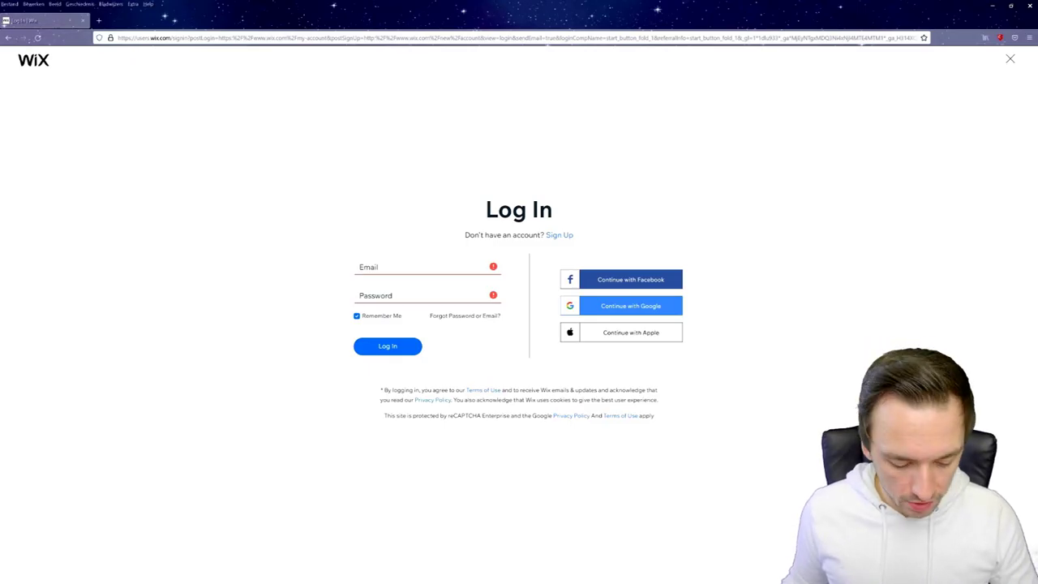
click(422, 269)
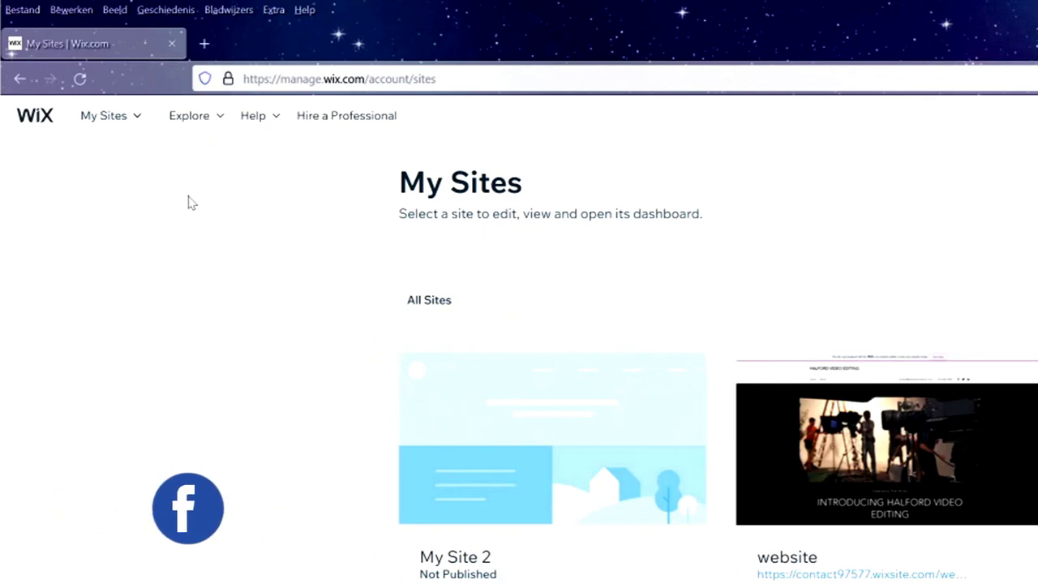
click(120, 120)
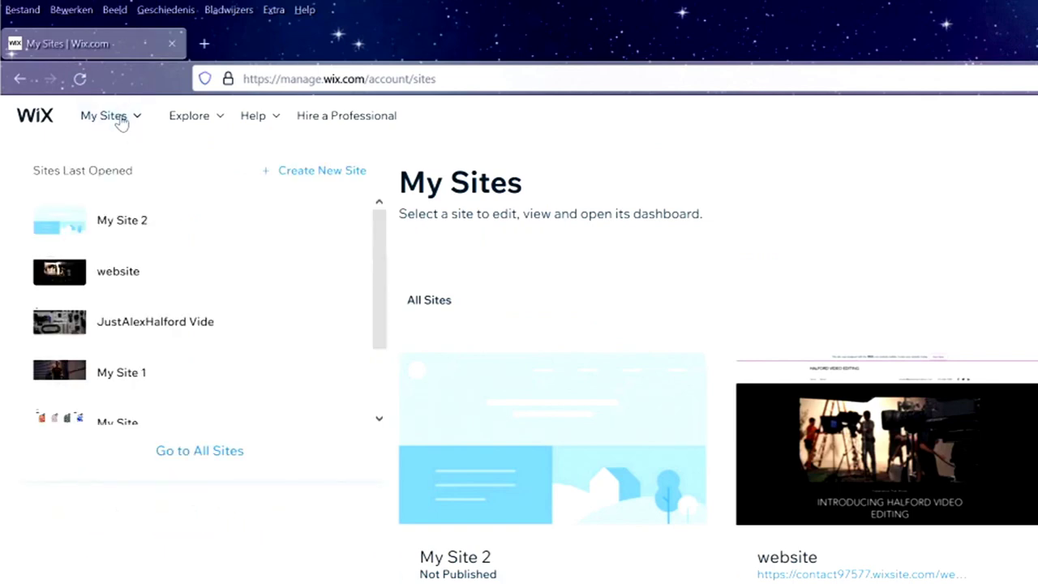
click(336, 180)
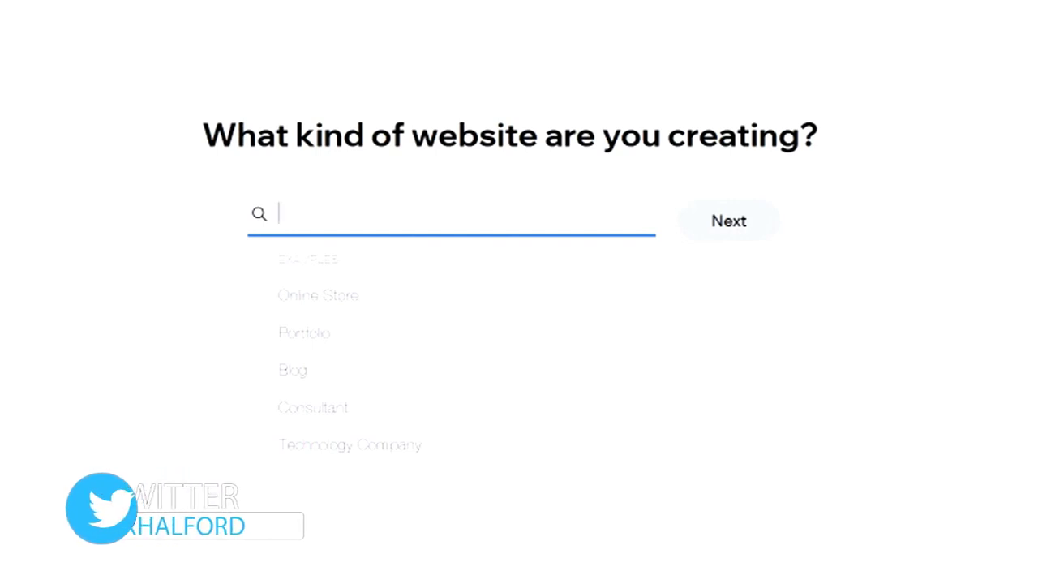
text(ecommerce)
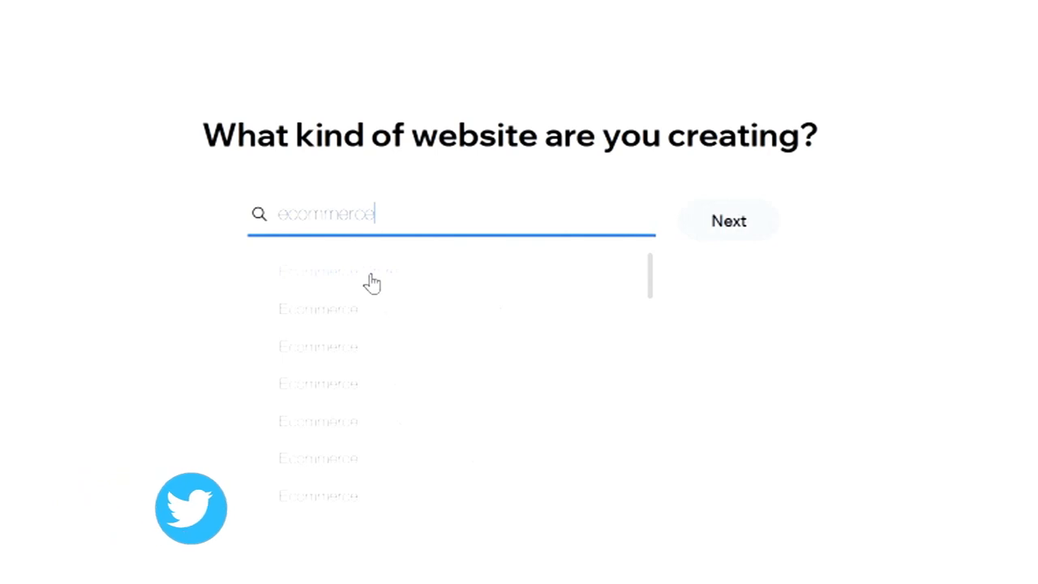
click(372, 281)
click(734, 224)
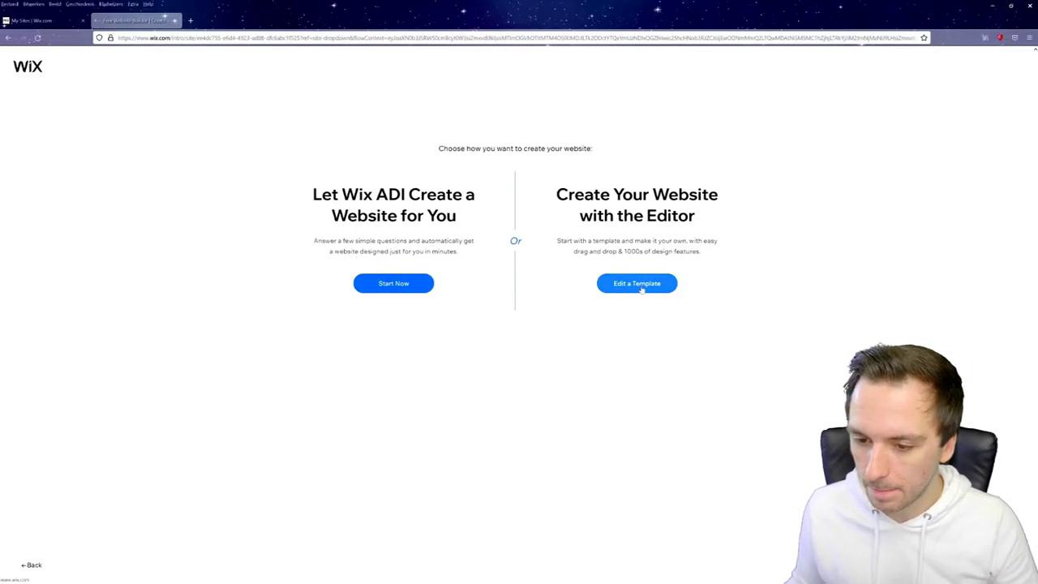
Choose Edit a Template and open the Watch Store template from the Ecommerce Store gallery.
click(640, 285)
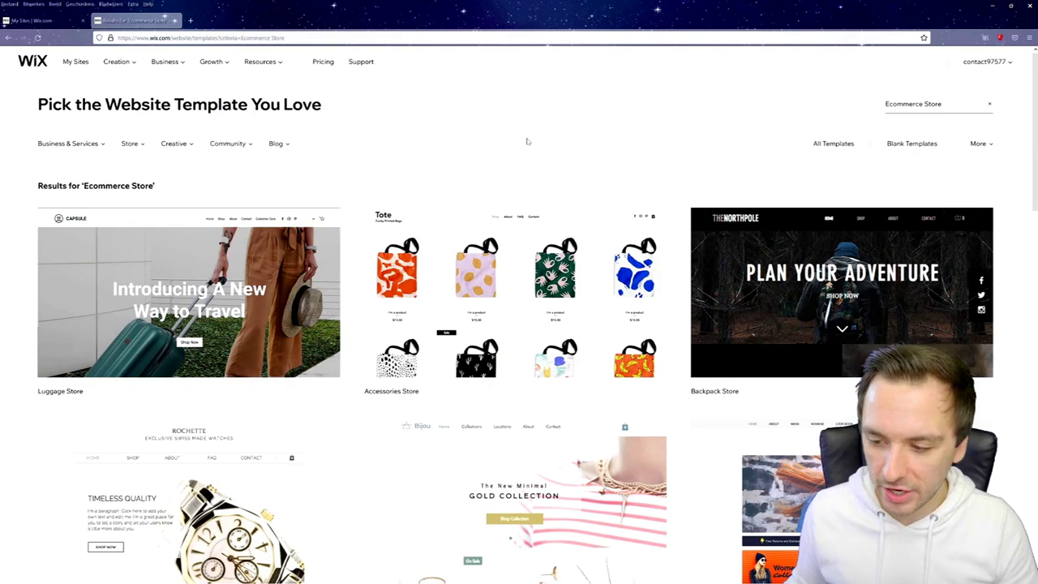
scroll(527, 142, down, 8)
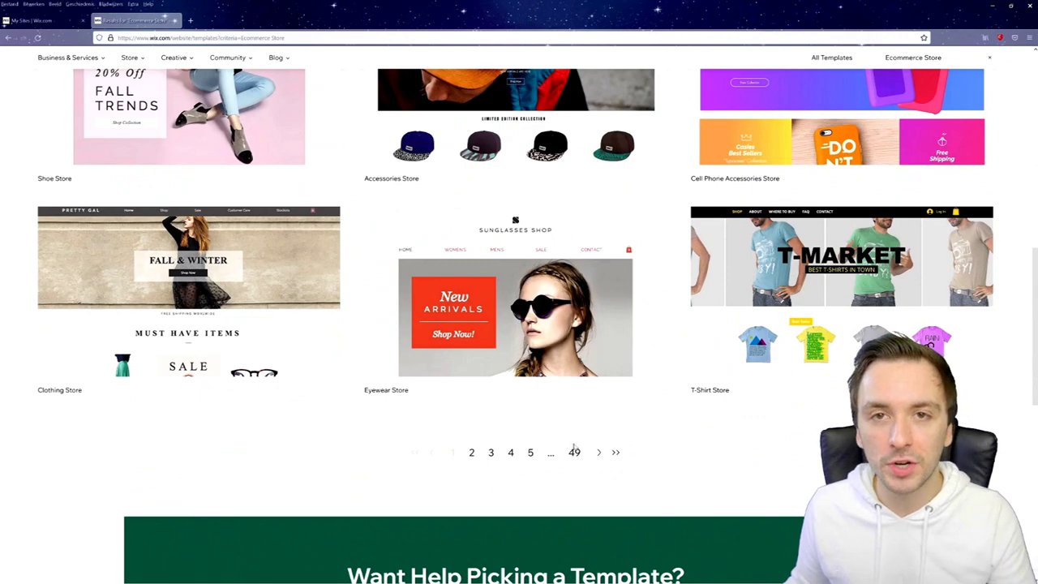
scroll(486, 203, up, 4)
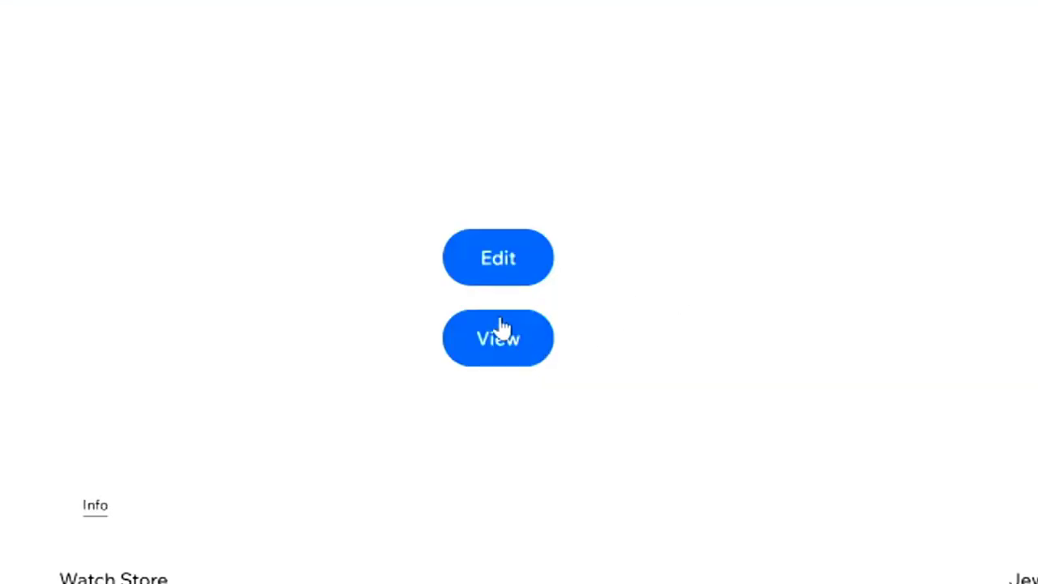
click(189, 198)
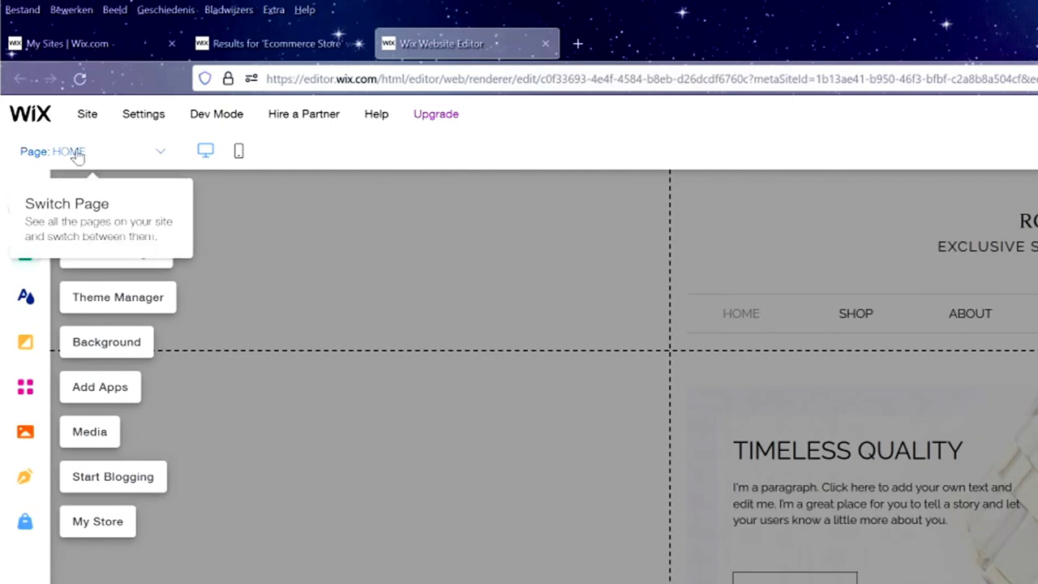
click(124, 157)
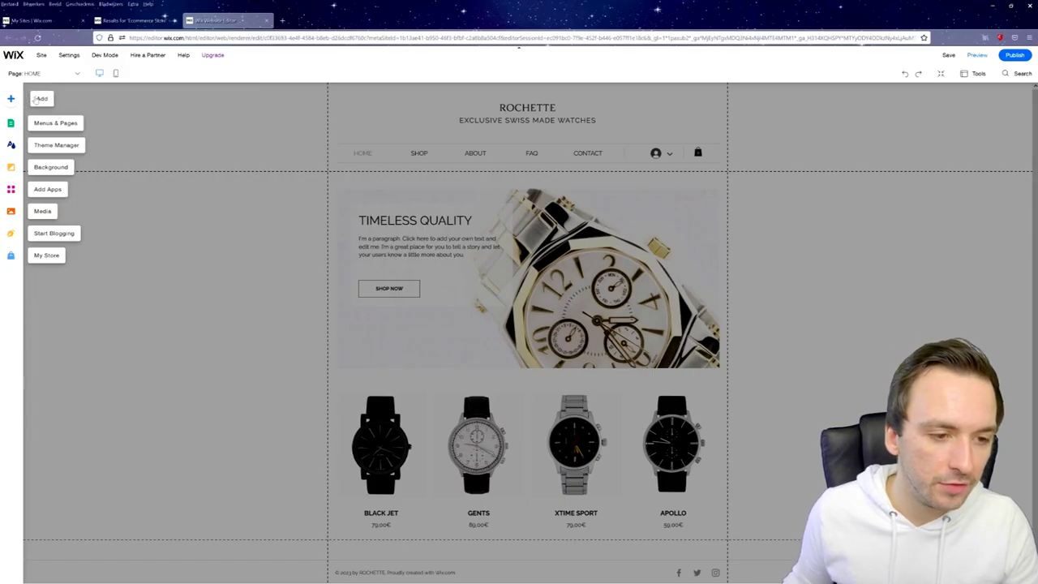
click(42, 99)
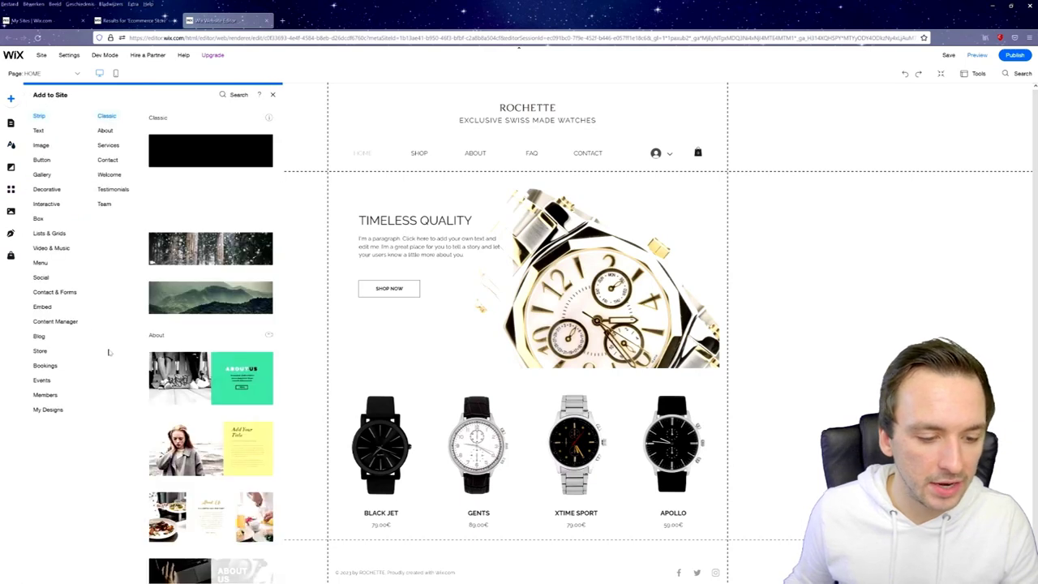
click(273, 95)
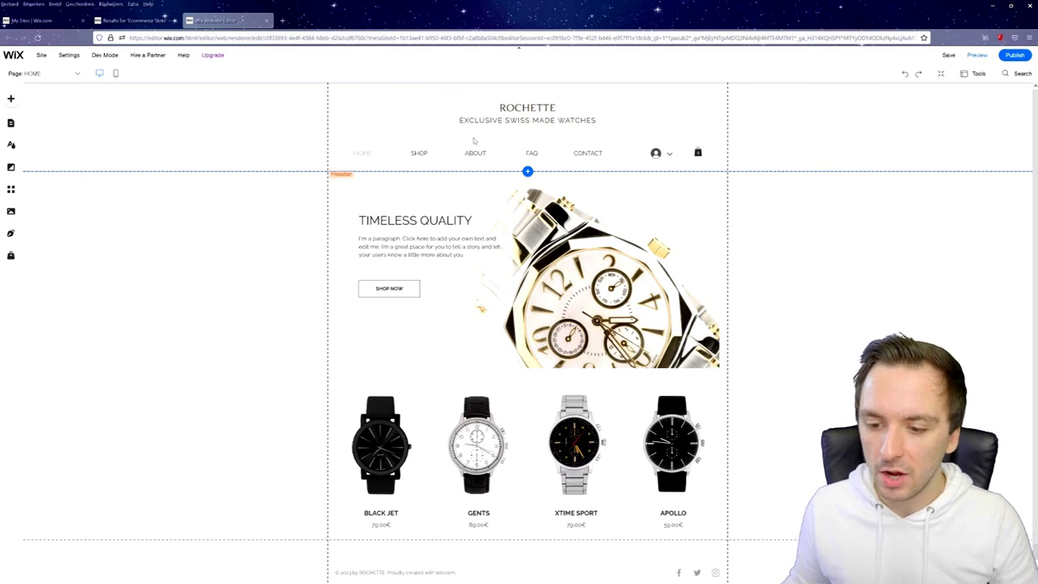
Replace the ROCHETTE title with 'ELITE WATCHES' and the tagline with 'EVERY TIMEPIECE IS TIMELESS'.
double_click(549, 119)
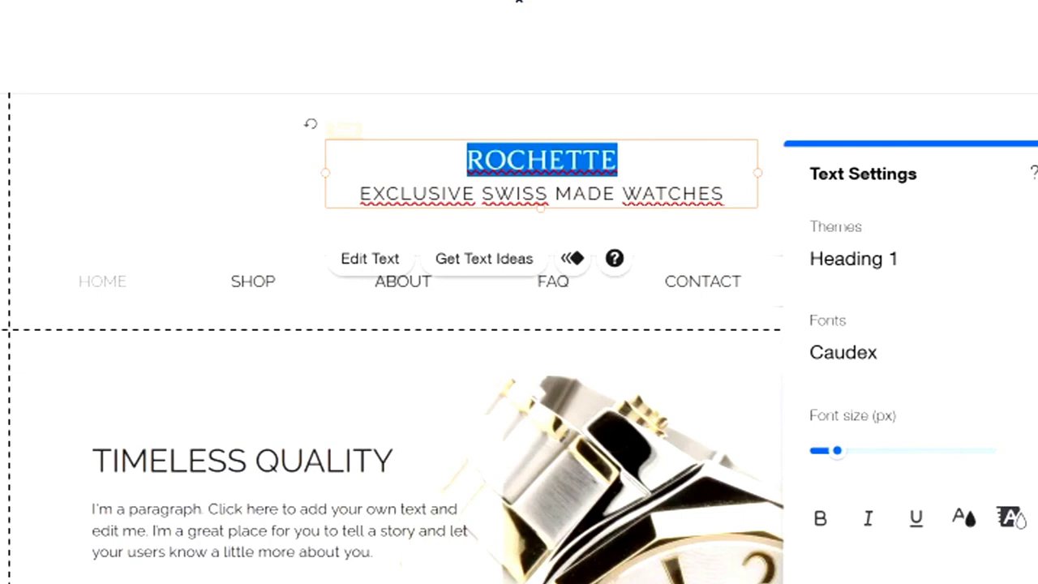
text(ELITE WATCH)
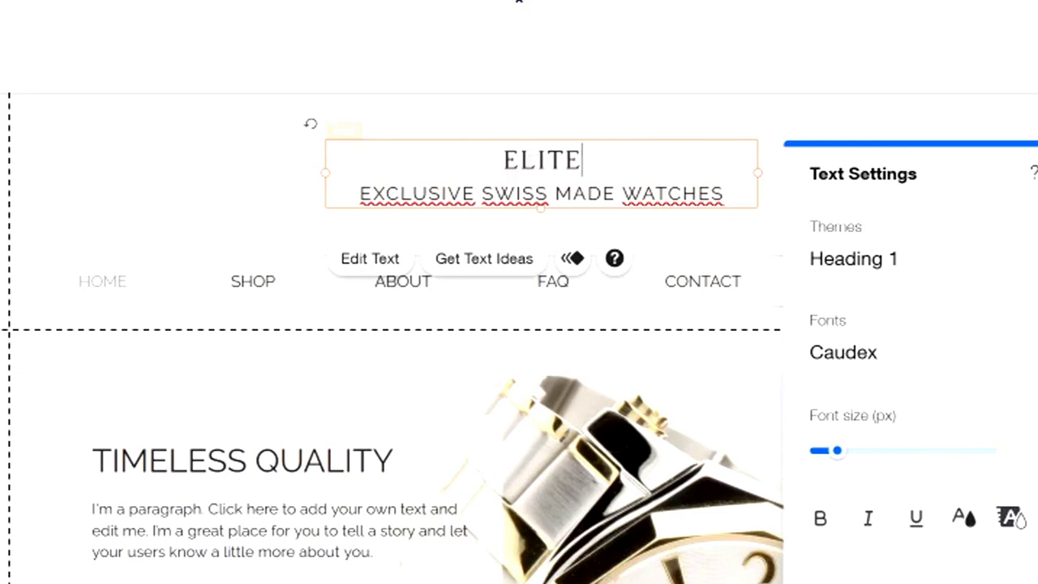
text(ES)
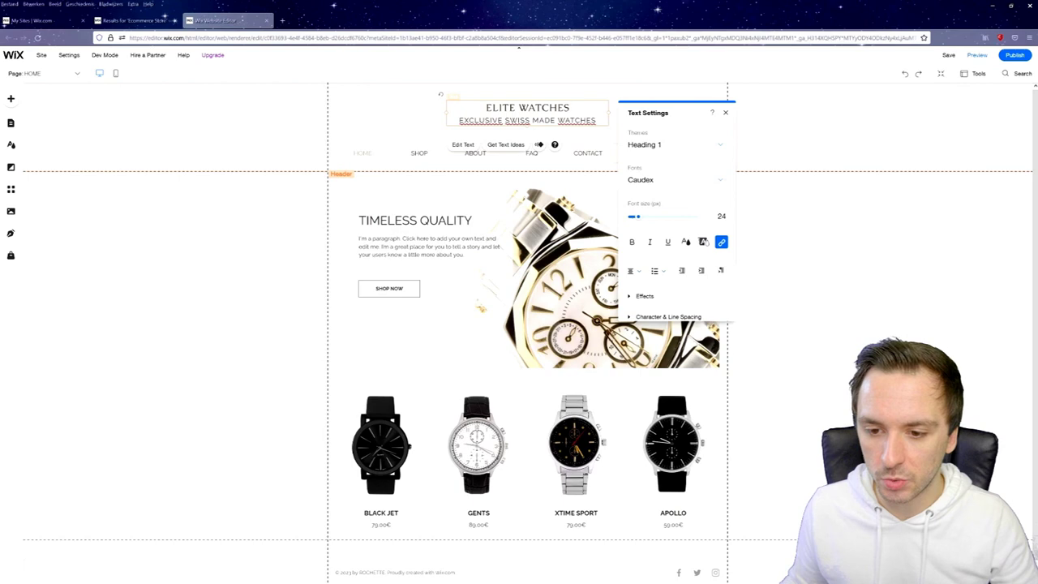
triple_click(527, 120)
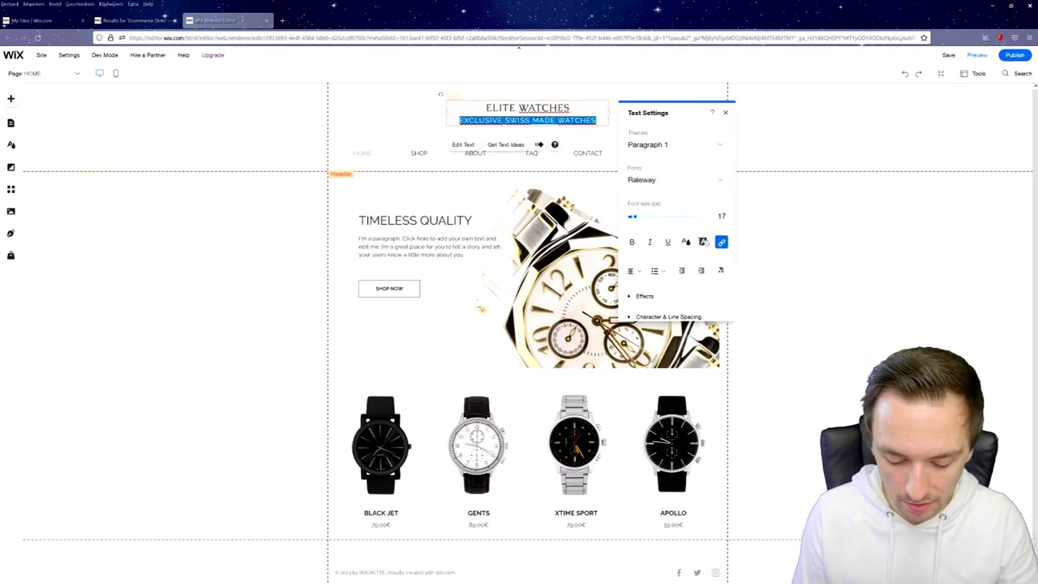
text(EVERY TIMEPIECE I)
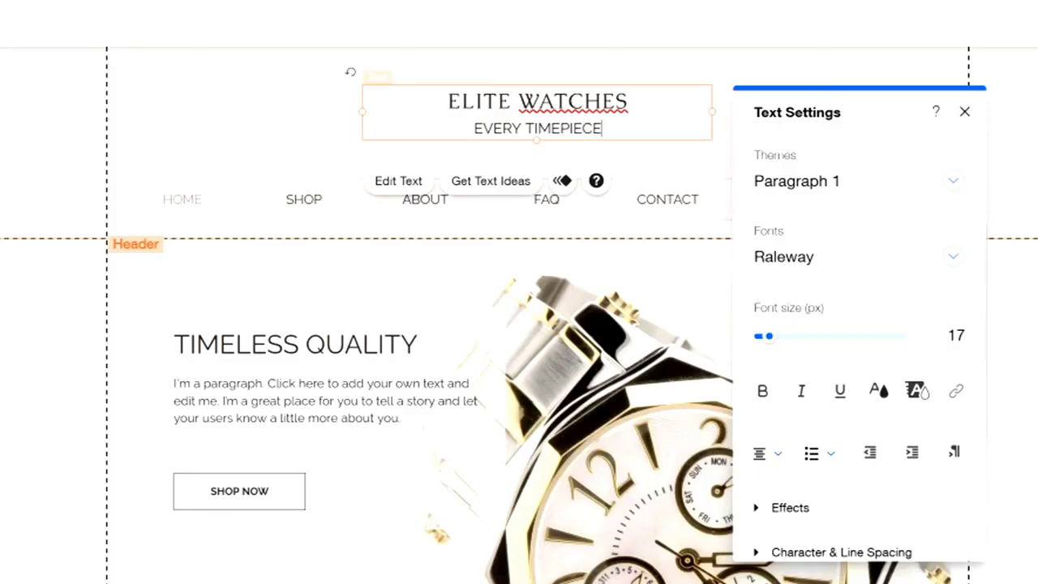
text(S TIMELESS)
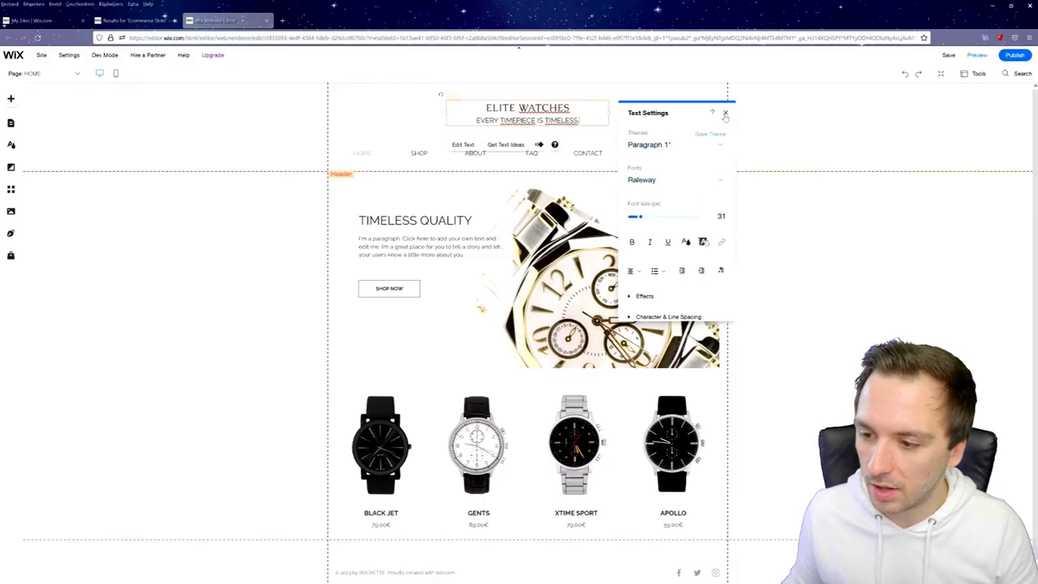
click(383, 164)
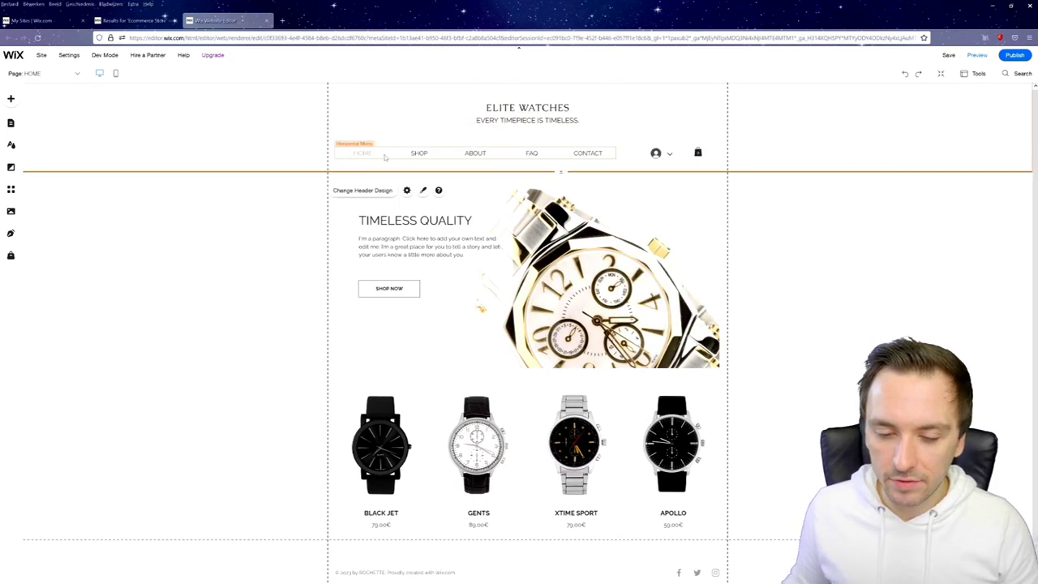
Open the header menu's layout settings, keeping the menu items in left-to-right order.
click(386, 157)
click(364, 128)
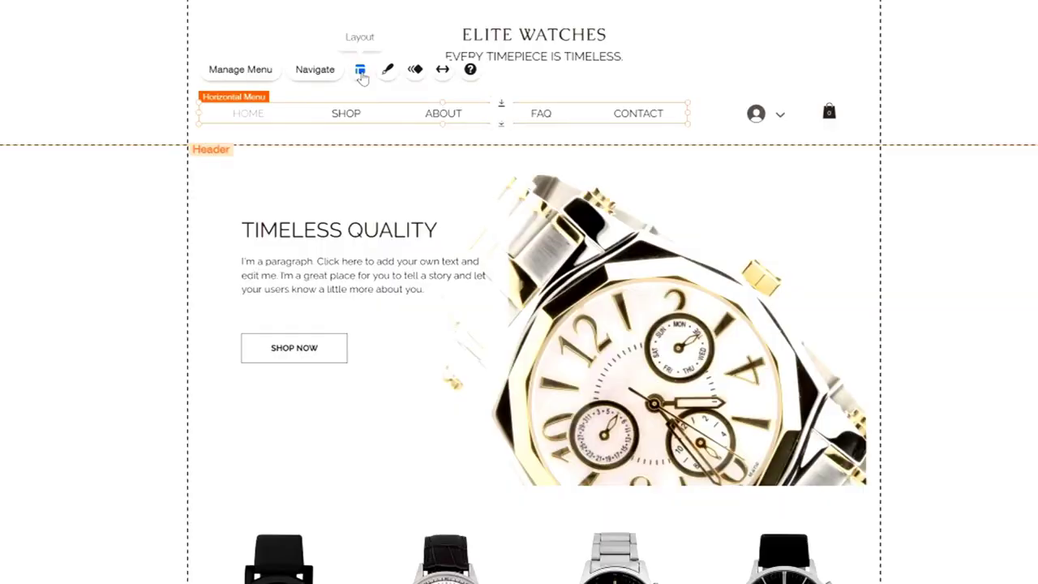
click(427, 127)
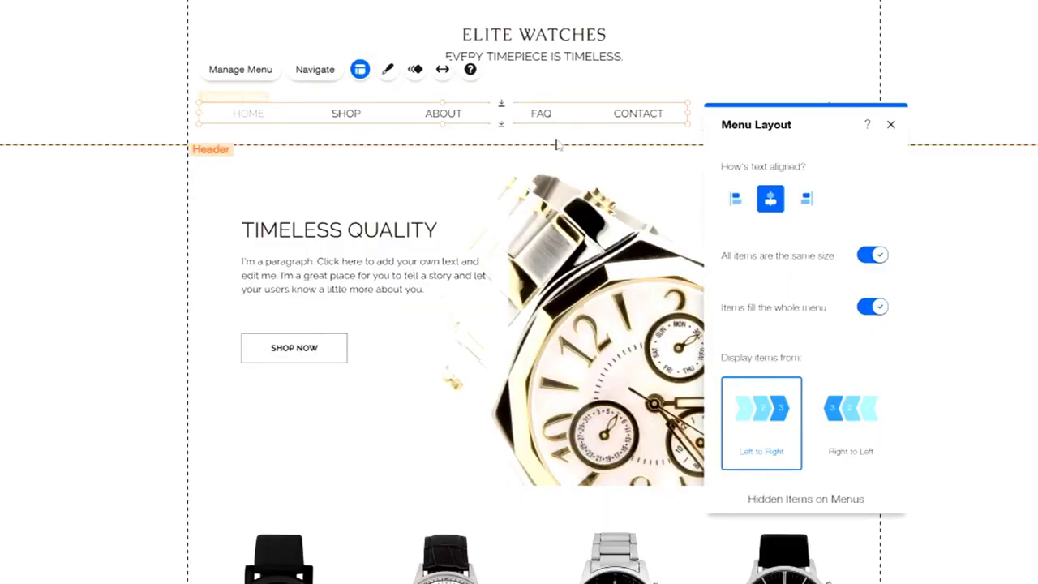
click(849, 406)
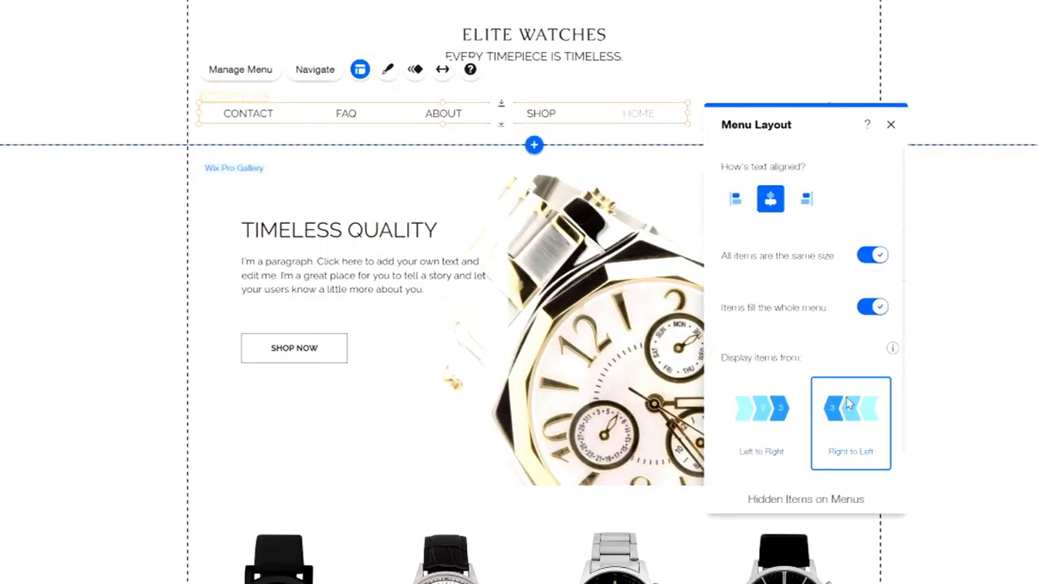
click(761, 416)
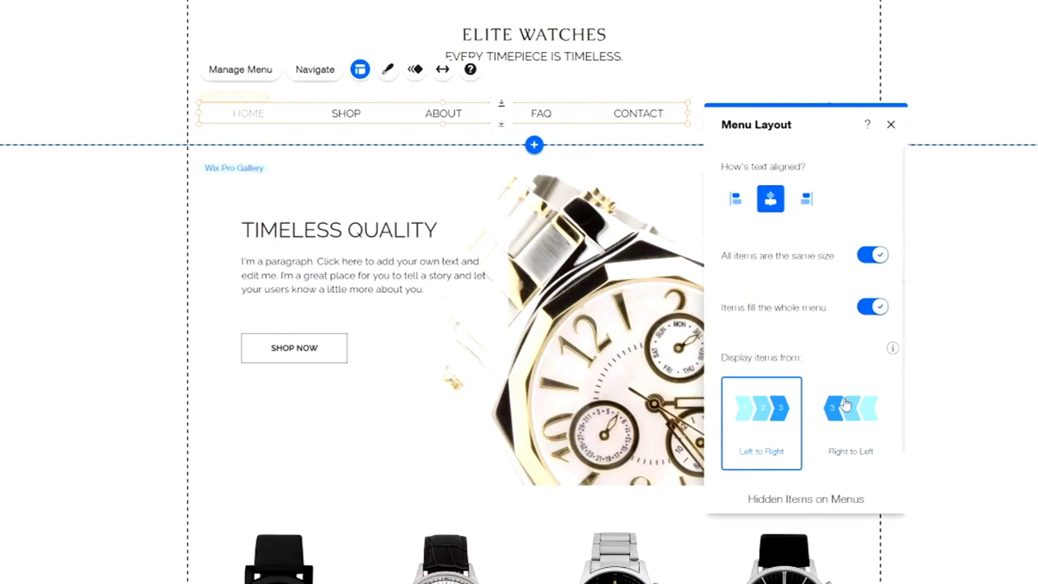
Left-align the menu item text after trying other alignments, then close the layout panel.
click(806, 200)
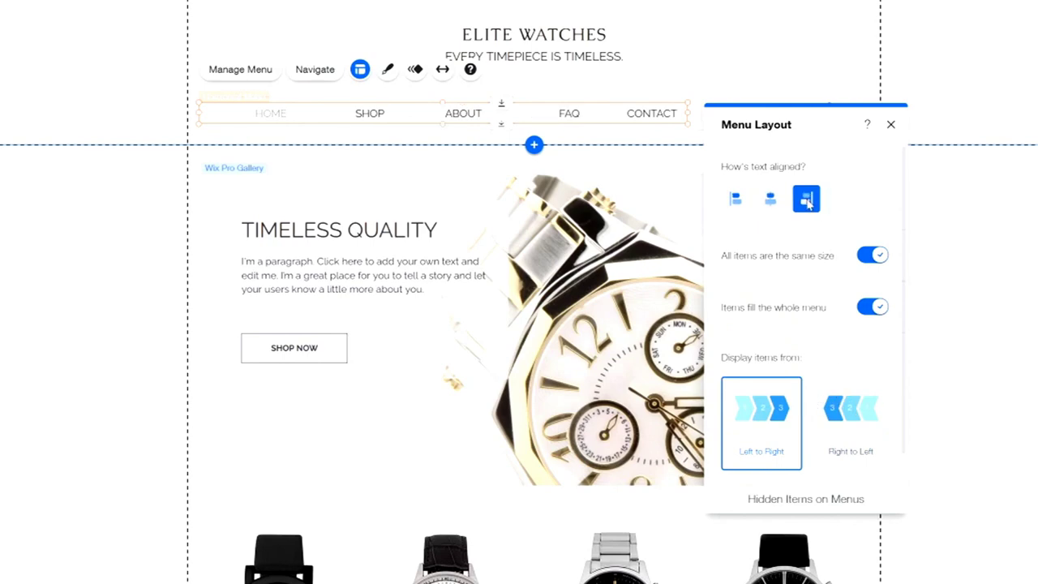
click(728, 203)
click(770, 199)
click(806, 199)
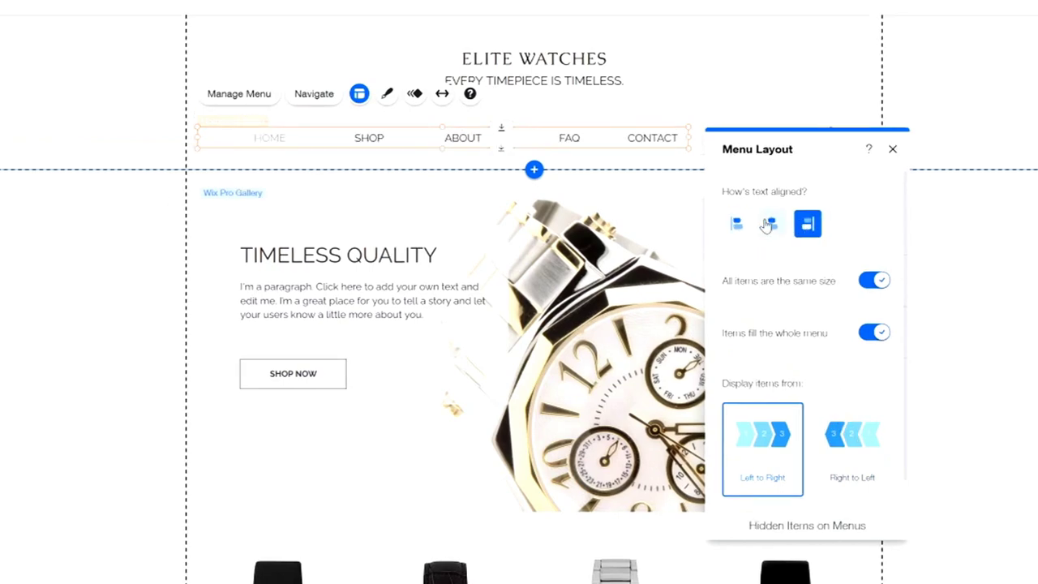
click(768, 225)
click(737, 226)
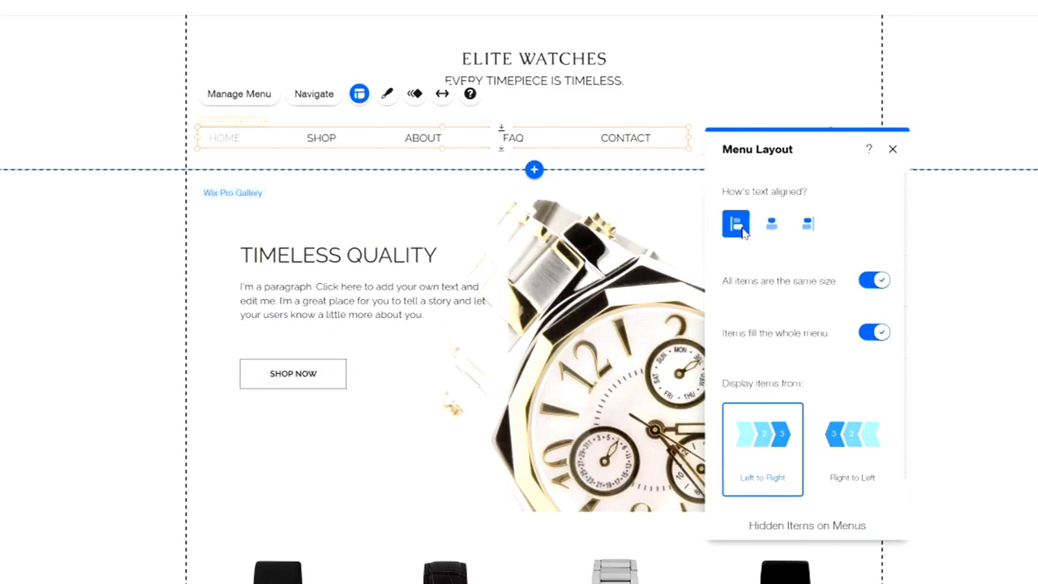
click(892, 148)
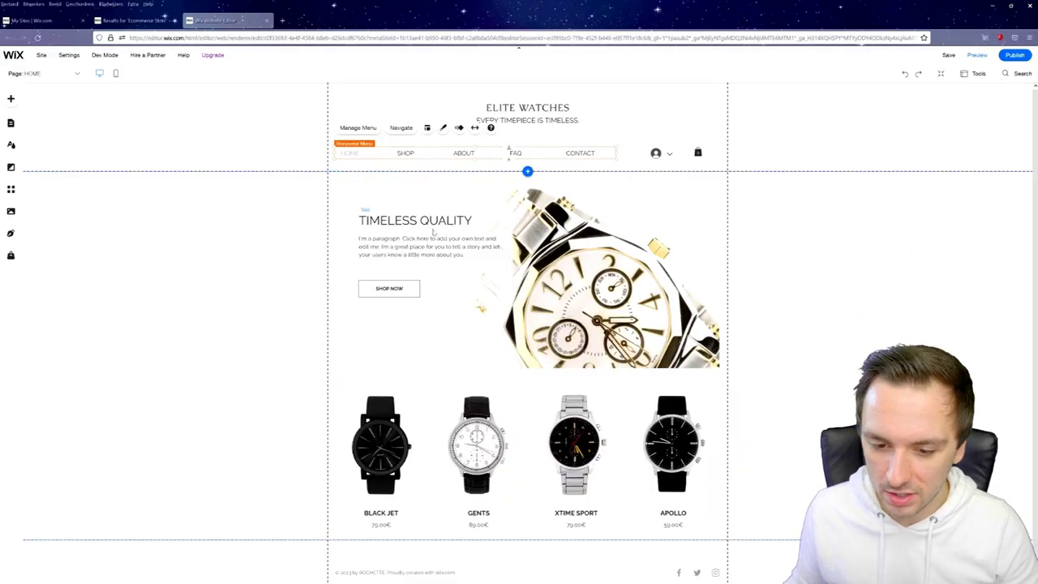
click(434, 233)
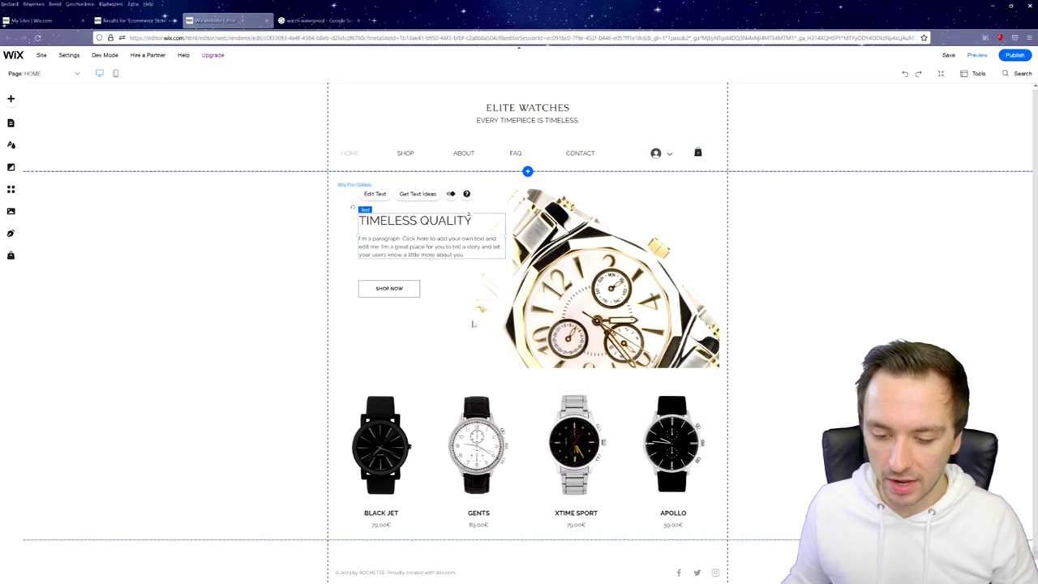
Open the store's product list, showing BLACK JET, GENTS and the other watches, from the home page product widget.
scroll(469, 332, down, 1)
click(597, 284)
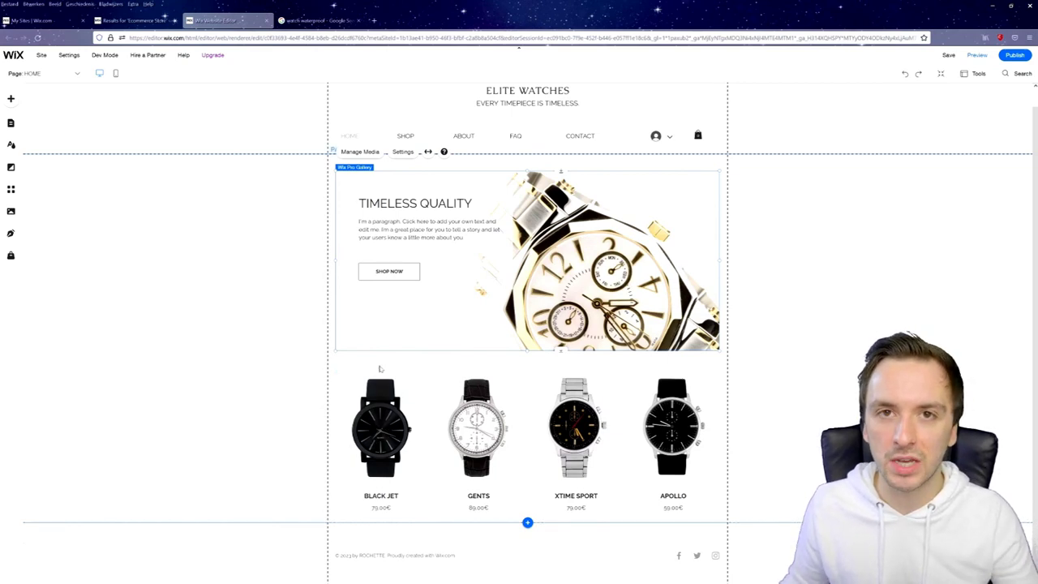
double_click(381, 413)
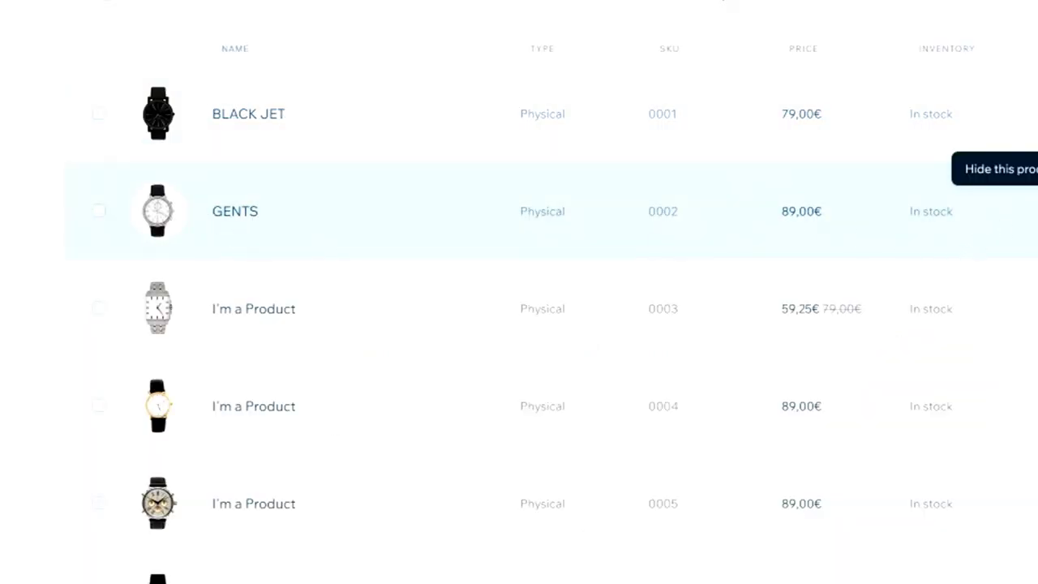
Rename the GENTS product to ELEGANCY and set its price to 59 €.
click(1034, 210)
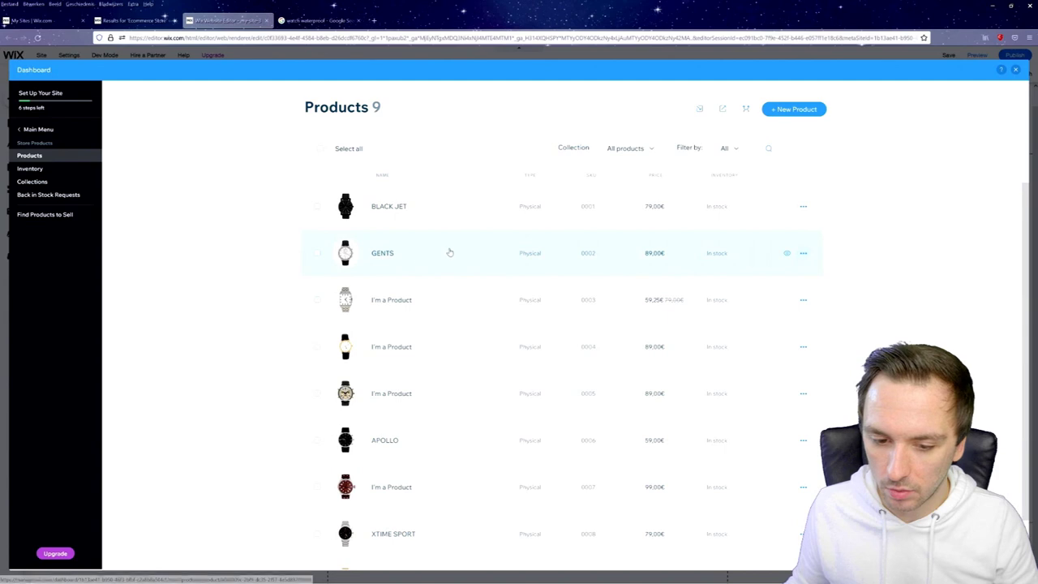
click(316, 214)
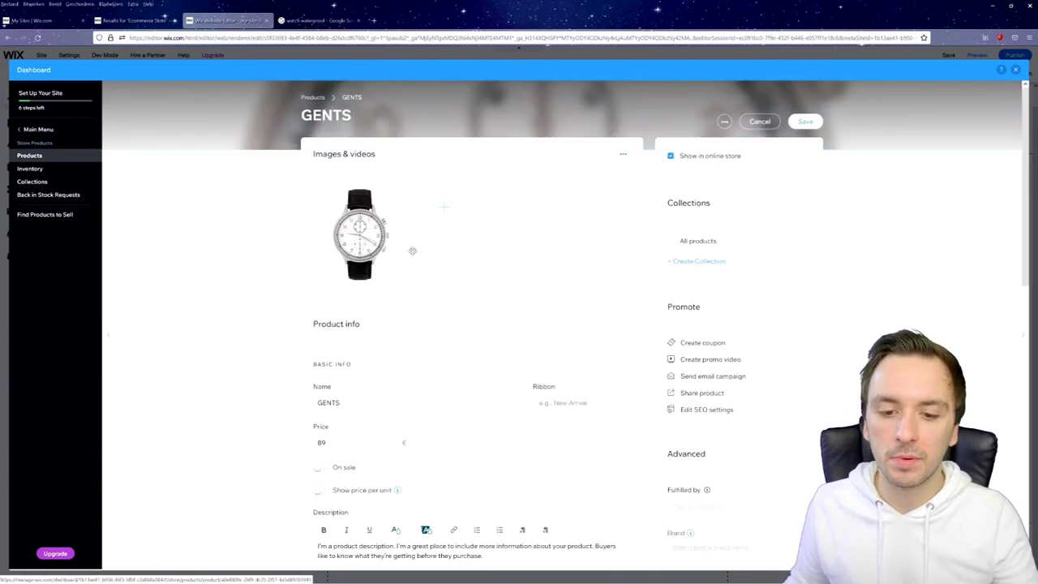
double_click(367, 398)
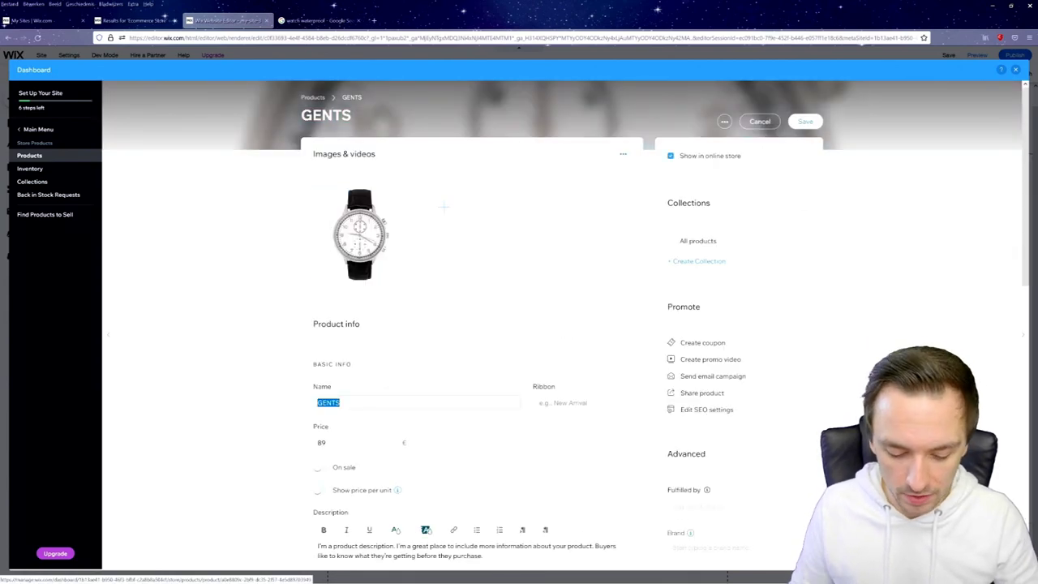
text(ELEGANCY)
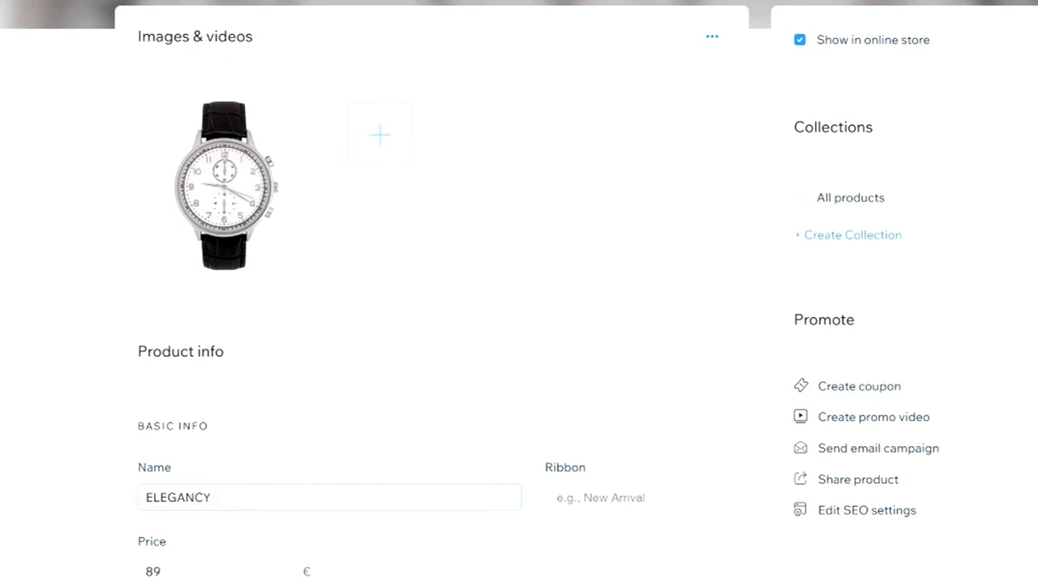
scroll(208, 279, down, 3)
key(Tab)
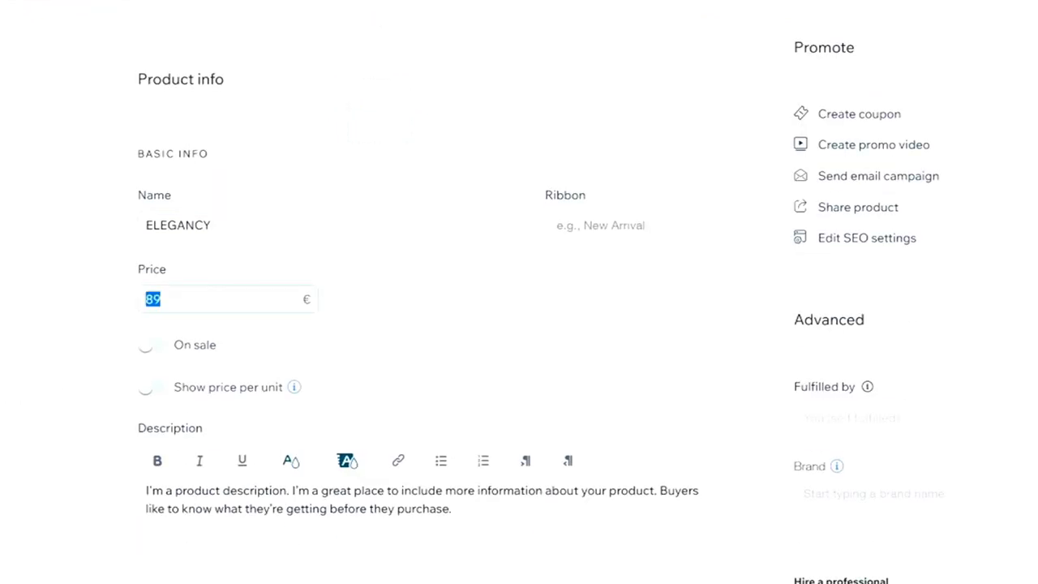
text(59)
Mark ELEGANCY as on sale and save the product.
click(150, 346)
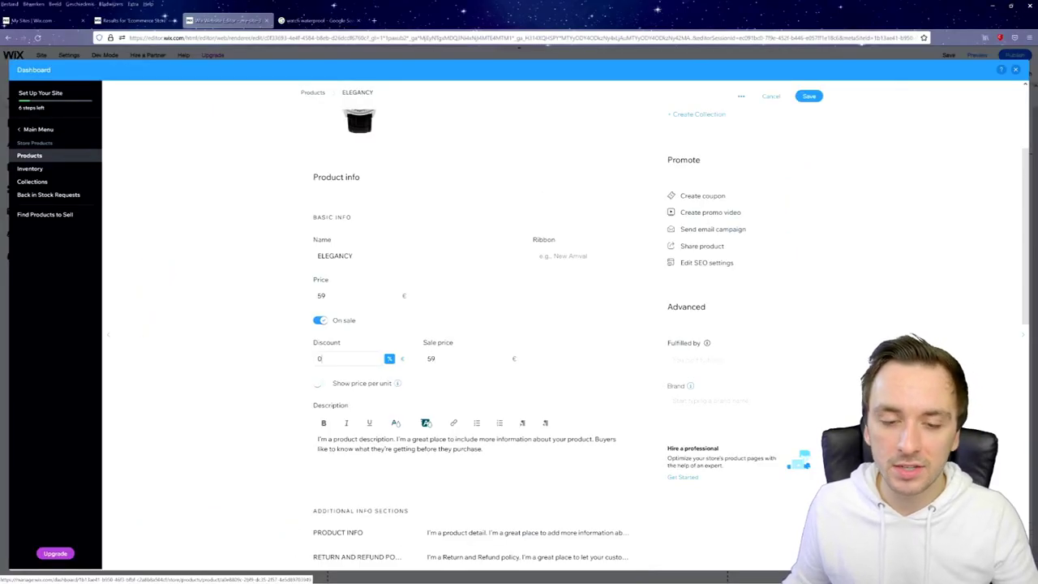
key(ctrl+a)
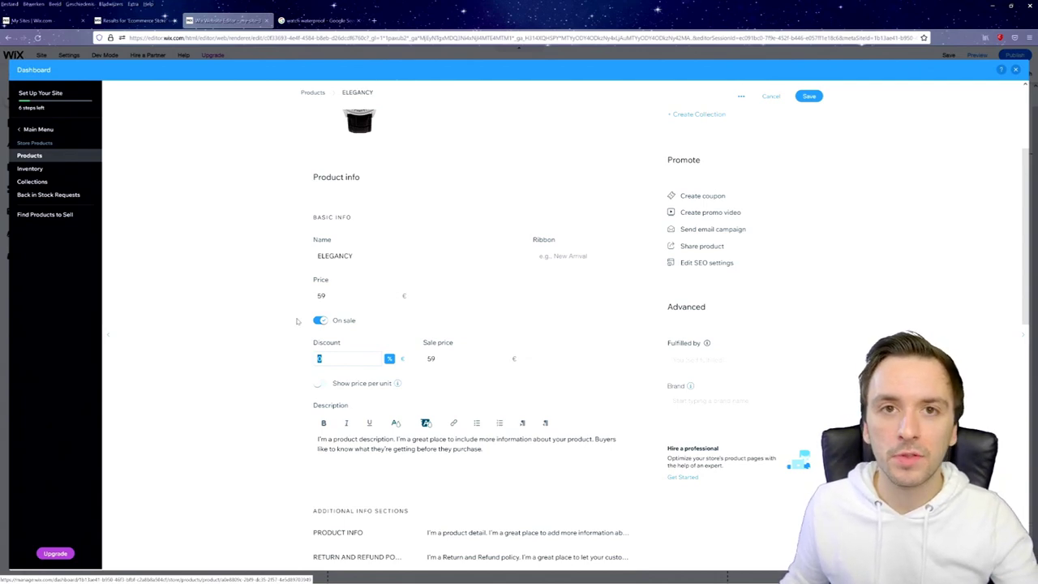
scroll(429, 277, down, 3)
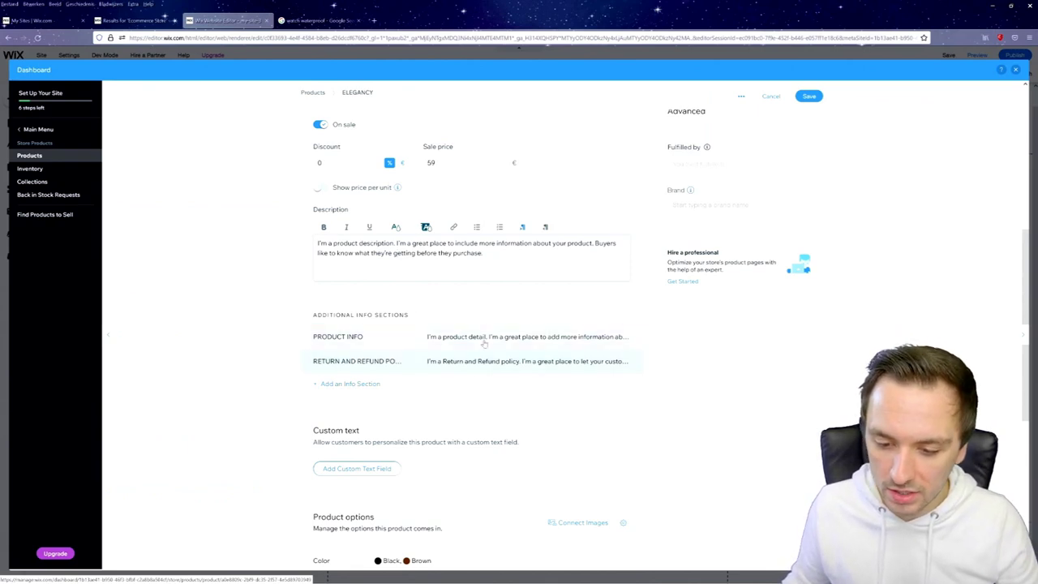
scroll(422, 348, down, 3)
scroll(409, 341, up, 15)
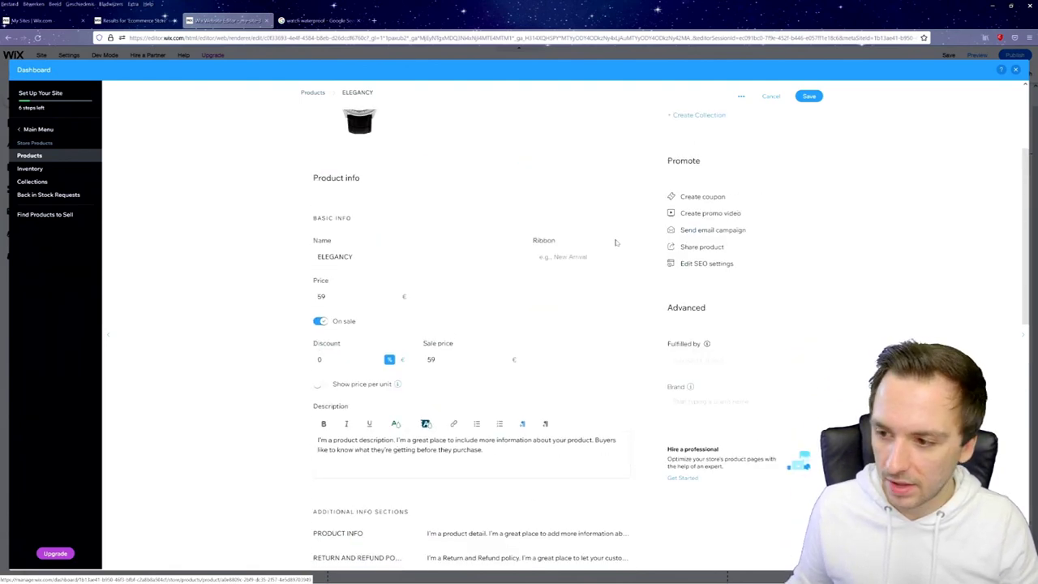
click(804, 121)
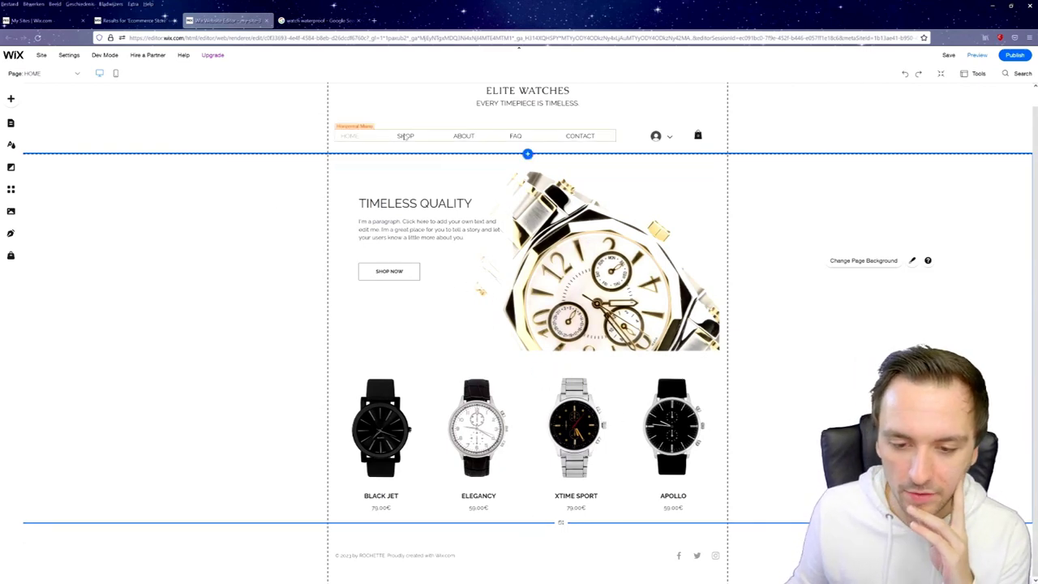
Switch to the SHOP page and select its product grid.
click(40, 76)
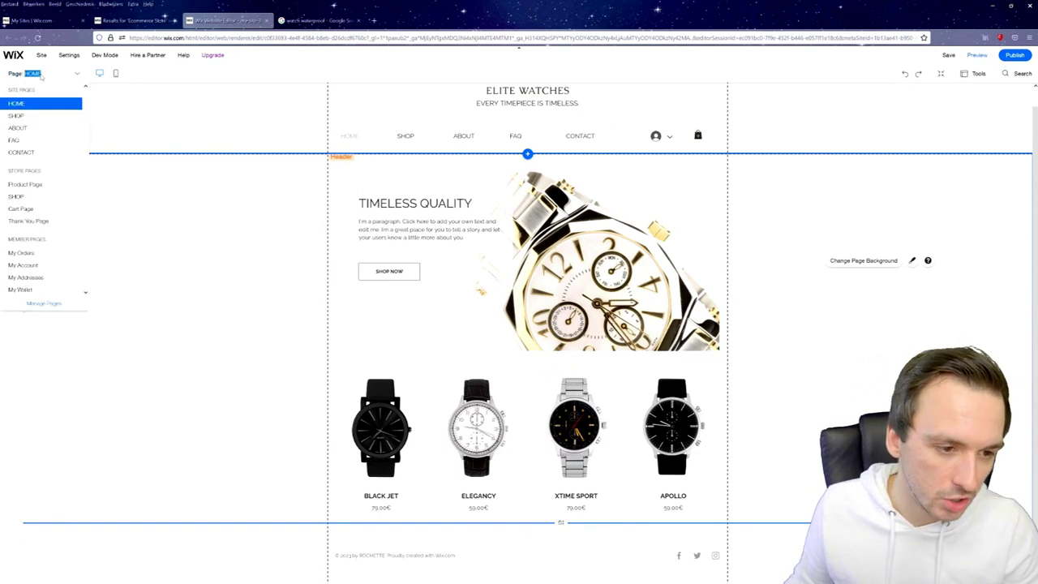
click(20, 121)
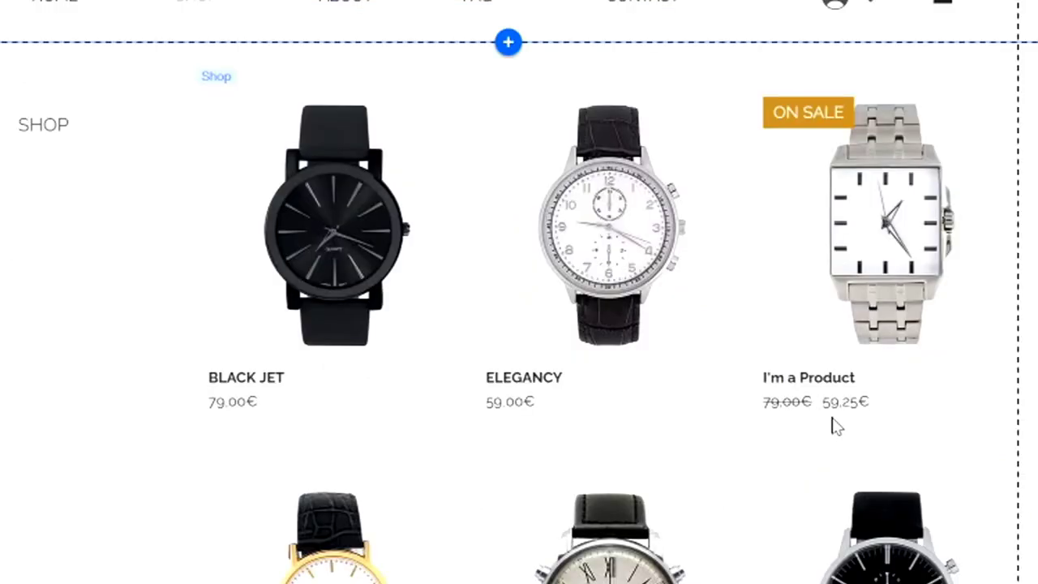
click(845, 215)
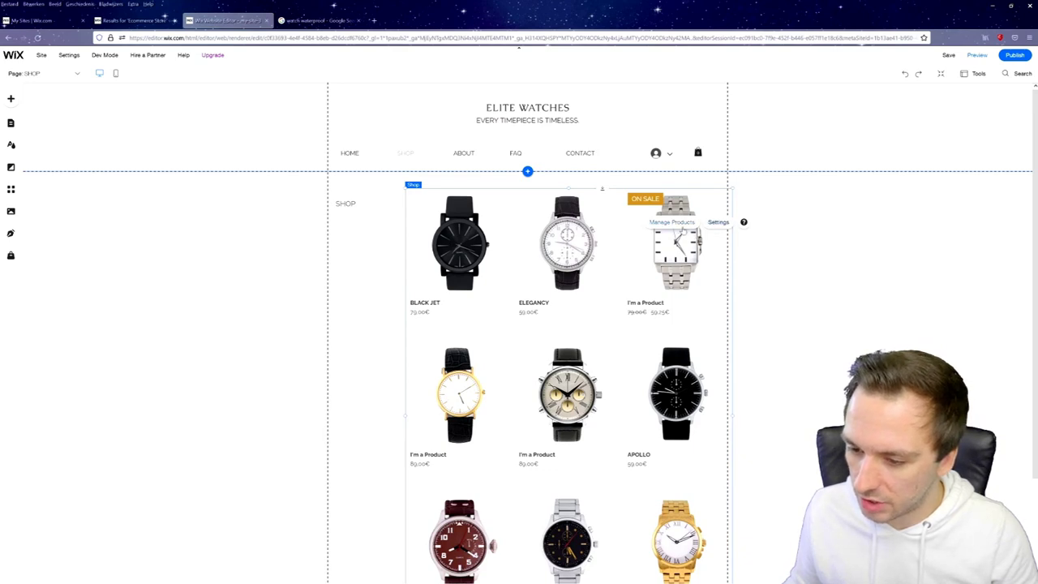
Give the shop grid a borderless layout style with centred product names and prices.
click(721, 223)
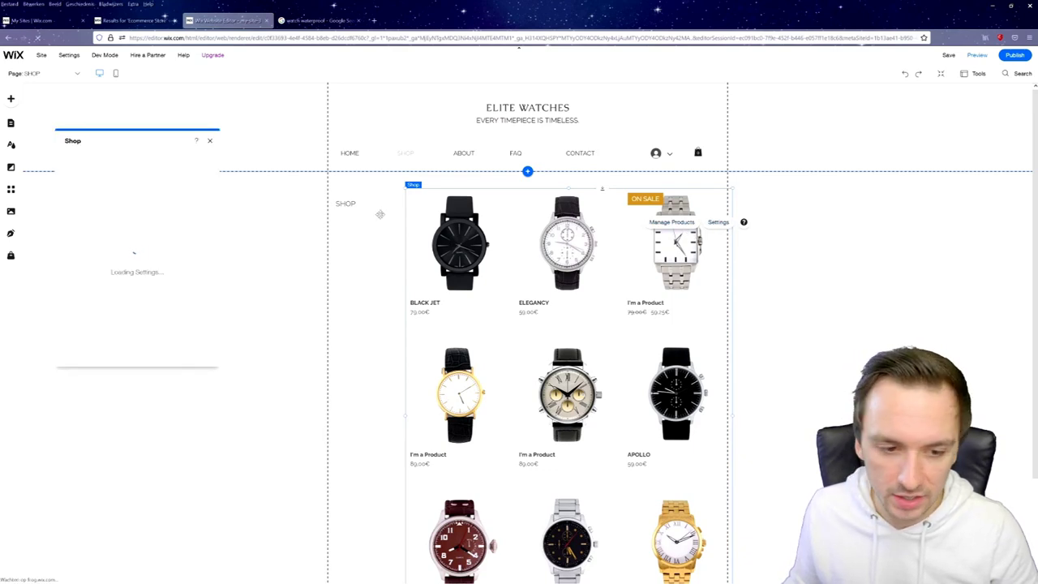
click(72, 180)
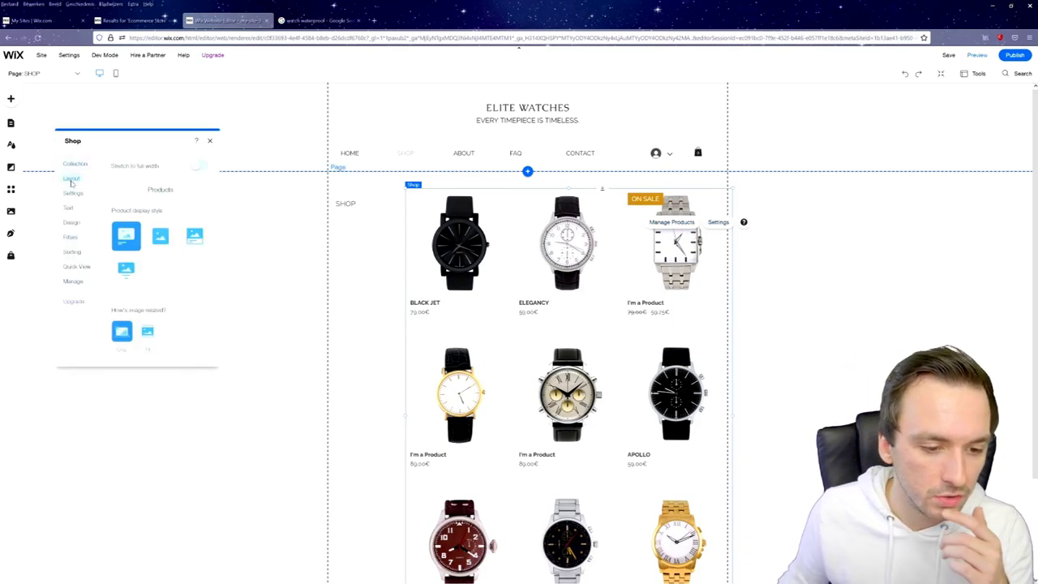
click(160, 236)
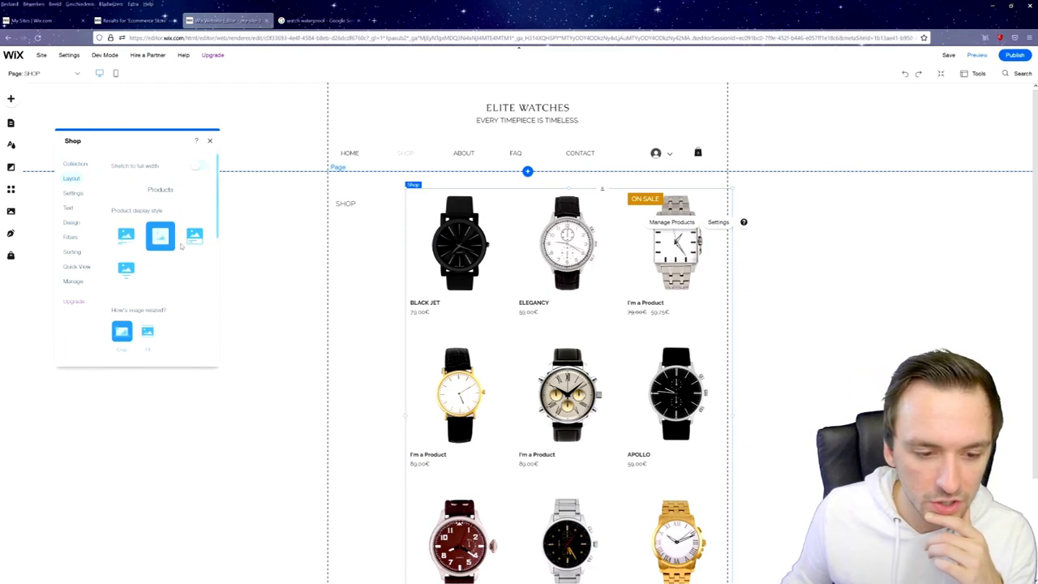
click(194, 239)
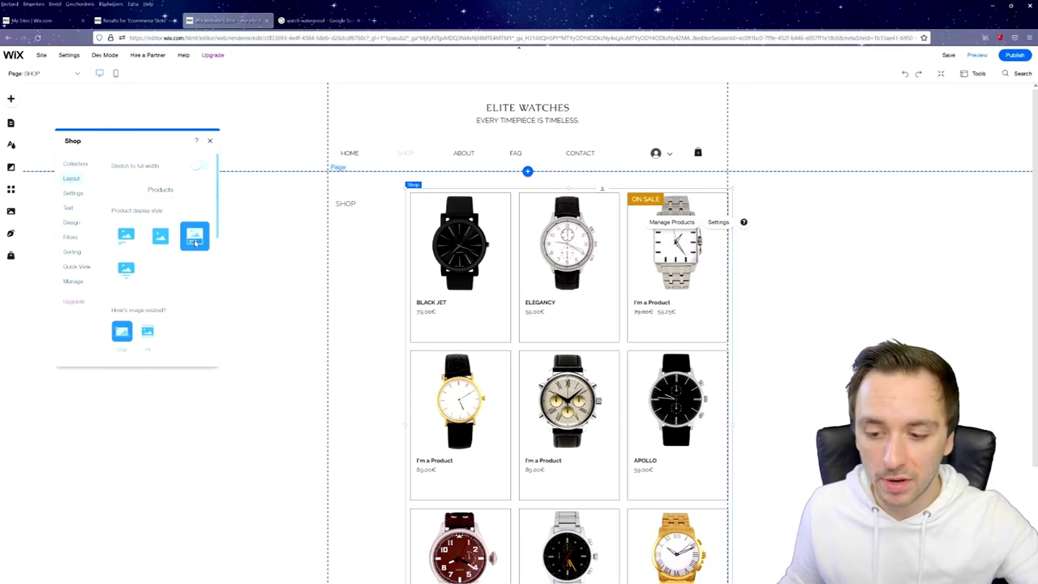
click(135, 269)
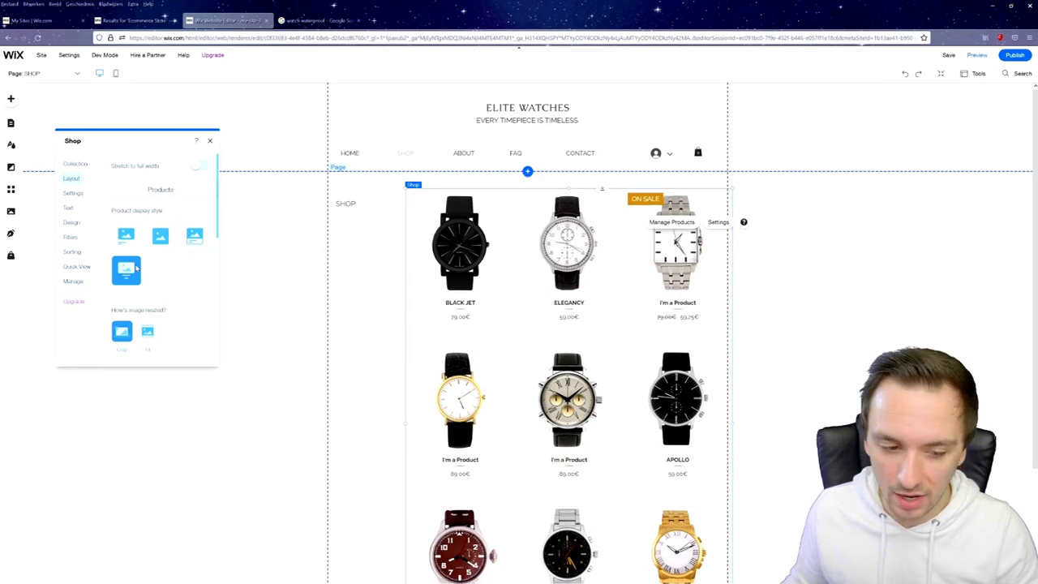
click(141, 240)
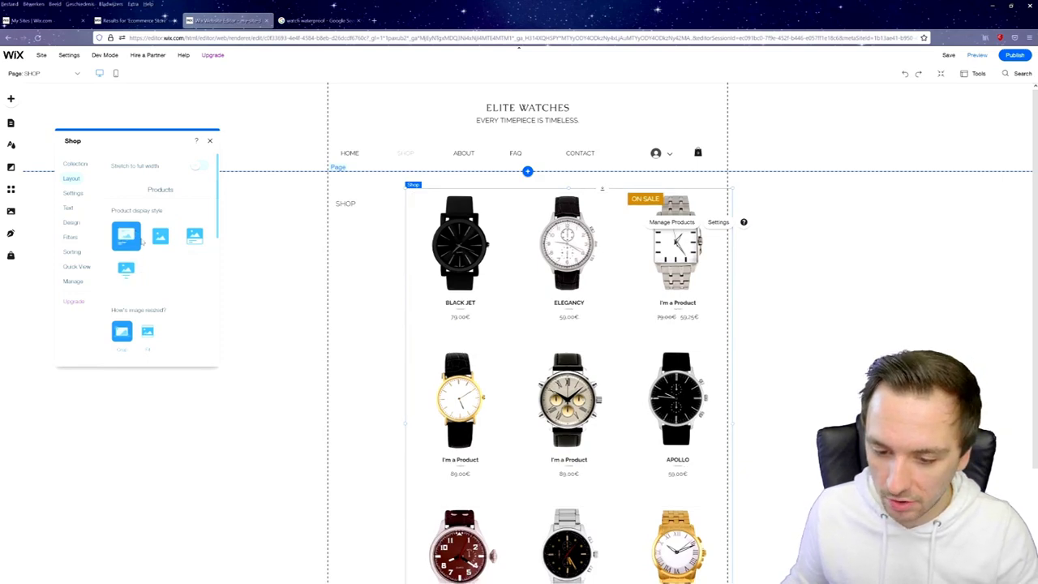
Close the settings and move the product grid left and slightly down.
click(468, 234)
drag(468, 234, 430, 228)
drag(368, 185, 363, 199)
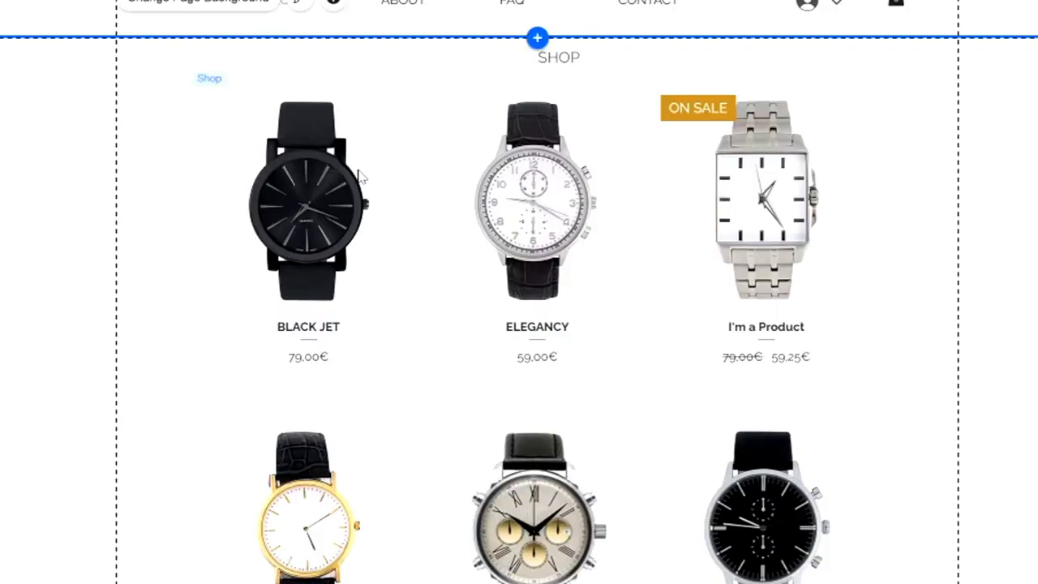
Open BLACK JET from the shop grid's product management and save it at 79 €.
click(446, 236)
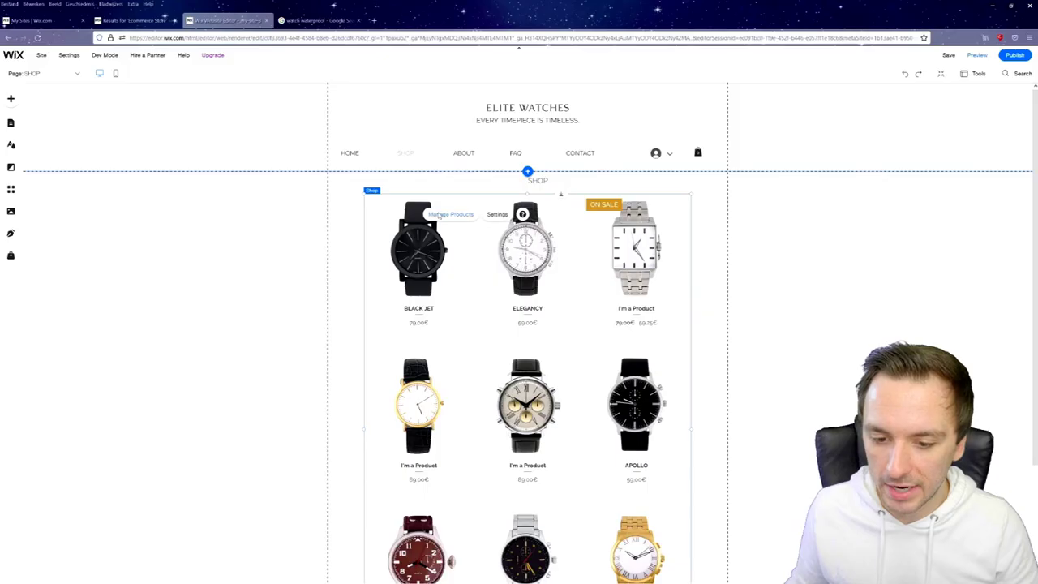
click(439, 214)
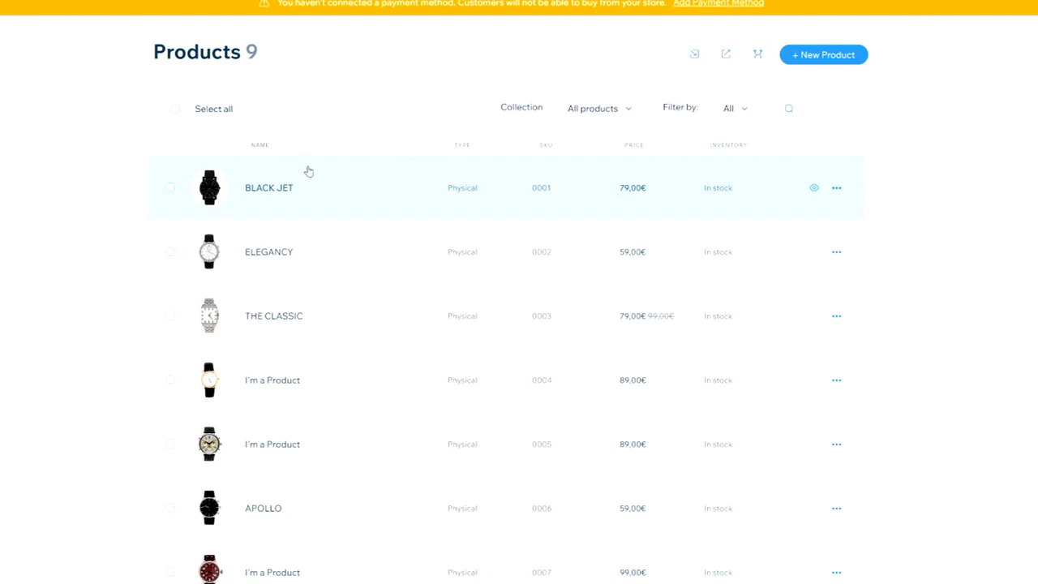
click(401, 199)
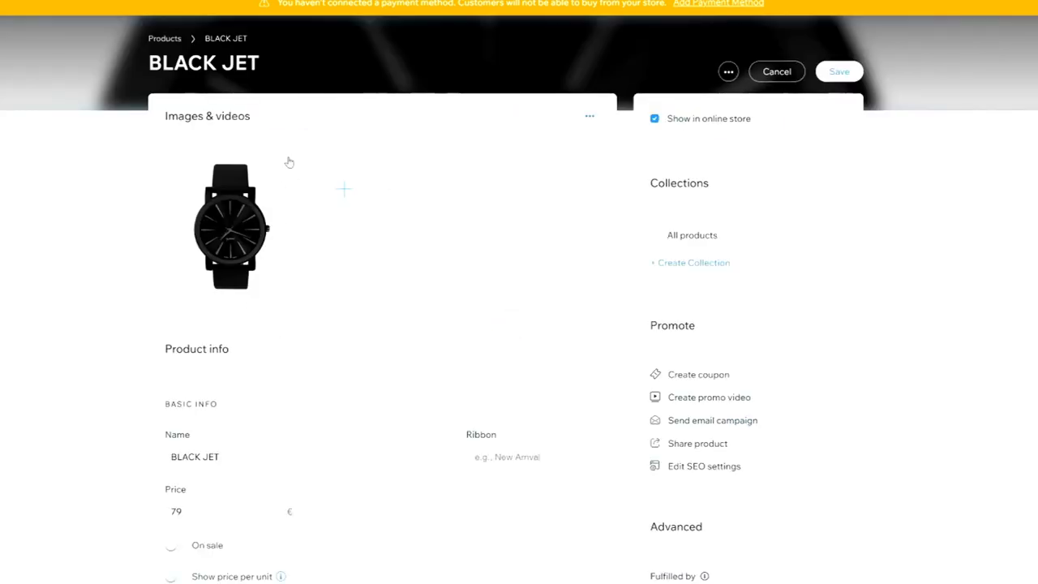
mouse_move(232, 227)
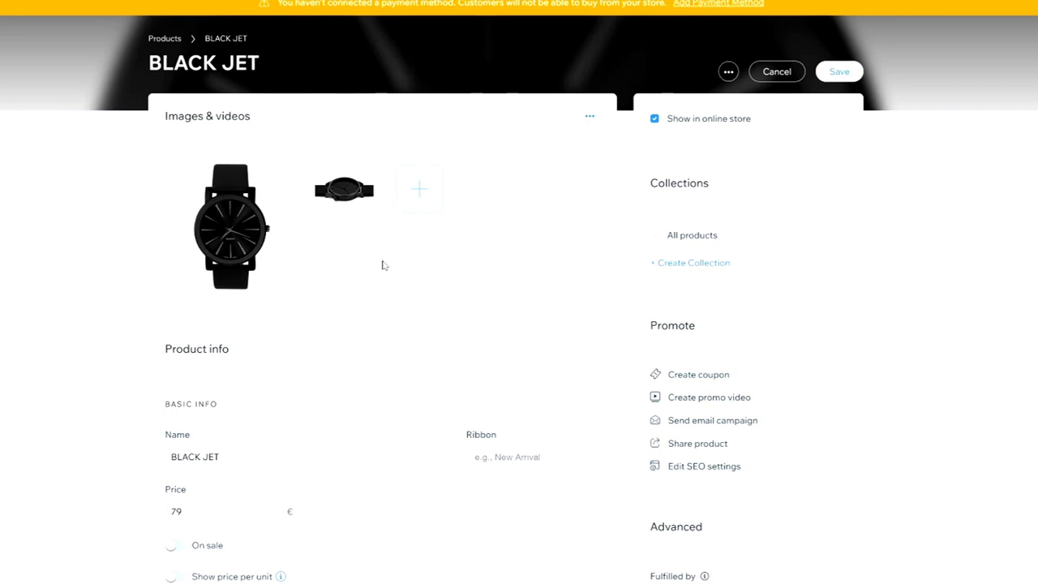
scroll(383, 265, down, 5)
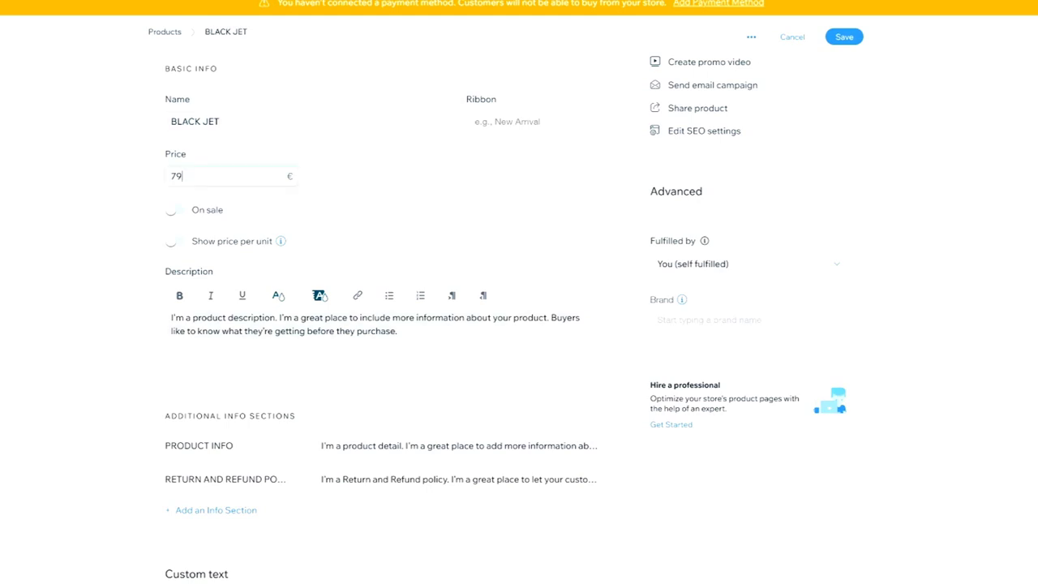
scroll(265, 300, up, 5)
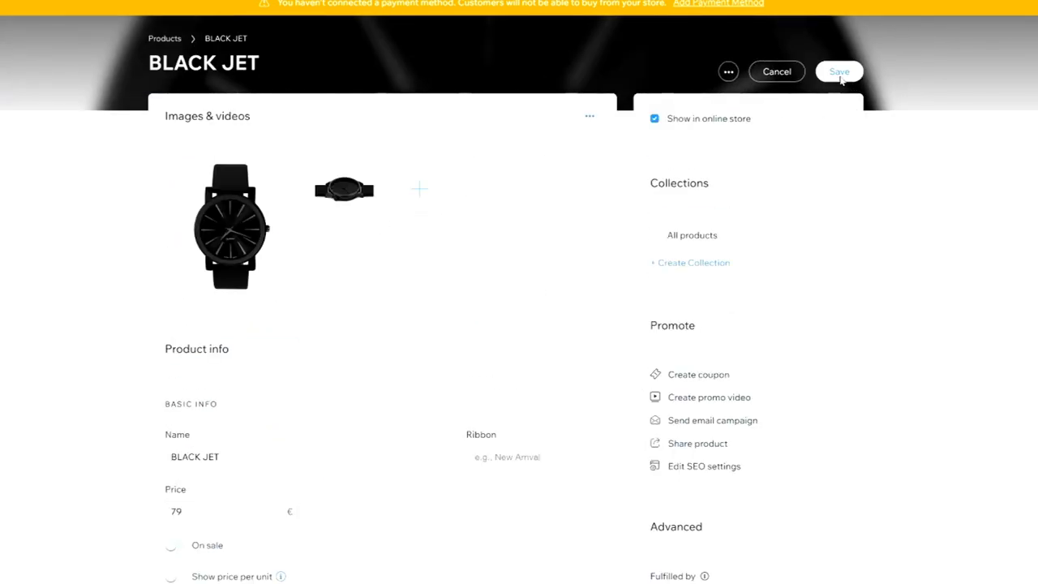
click(841, 73)
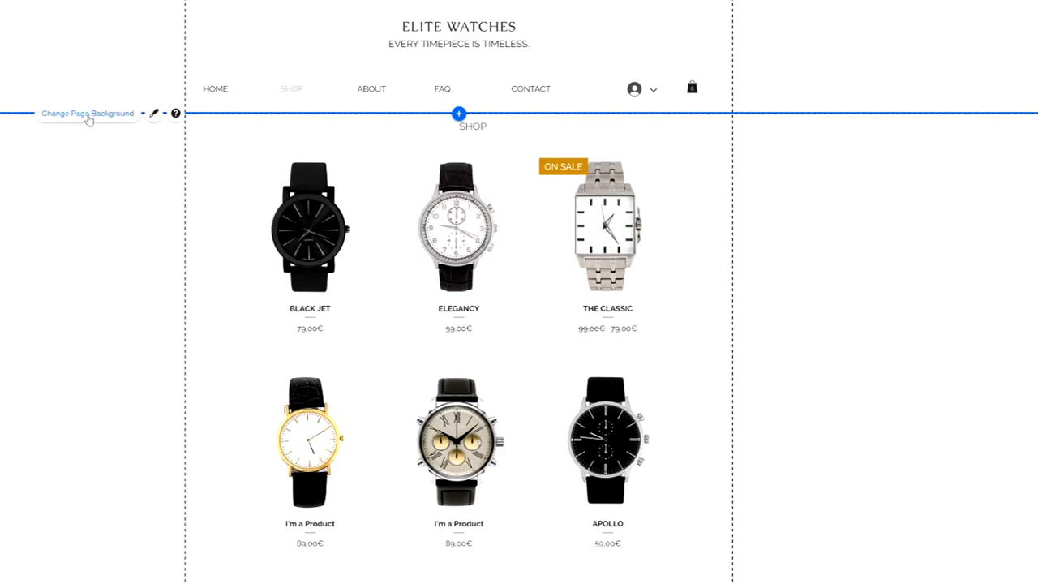
Replace the shop page background with the black-and-white desert image after previewing the ocean video.
click(88, 114)
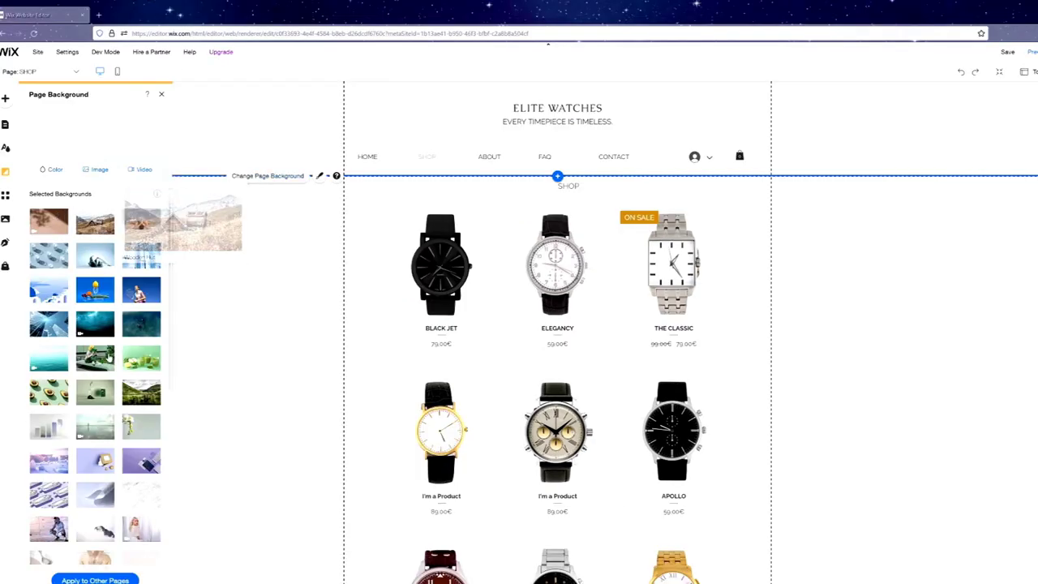
click(57, 356)
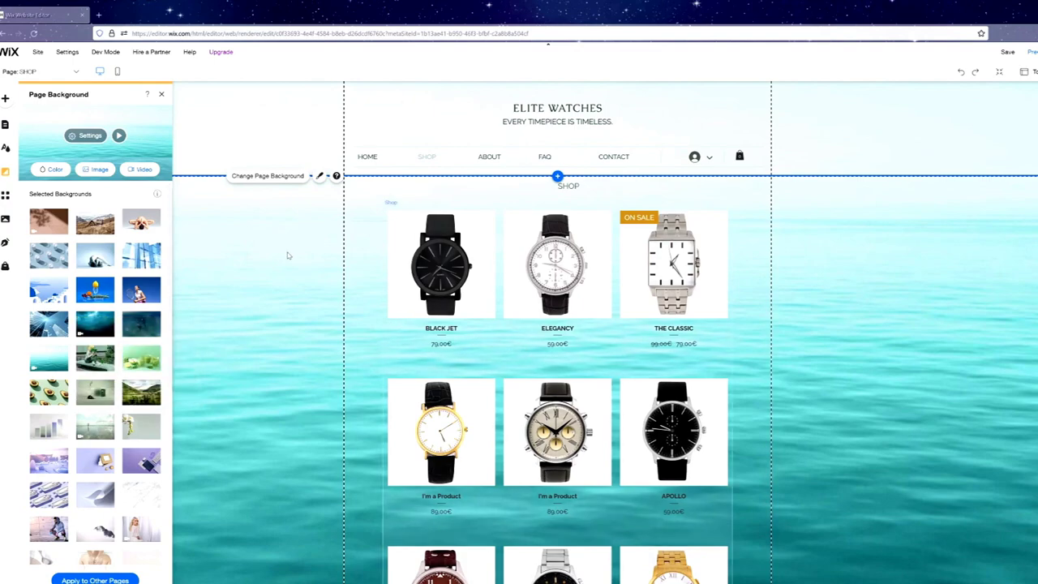
scroll(104, 366, down, 5)
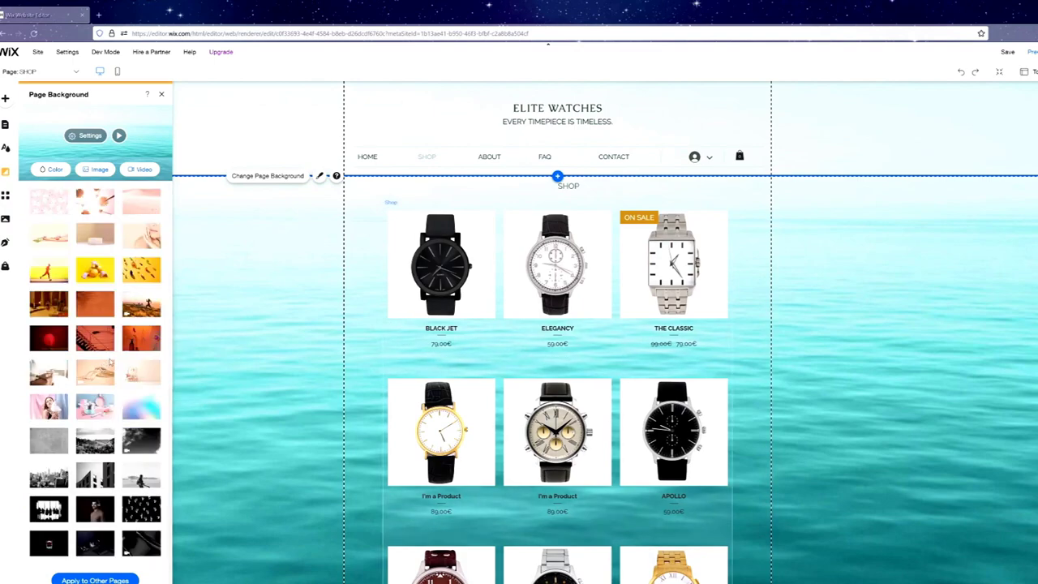
click(146, 476)
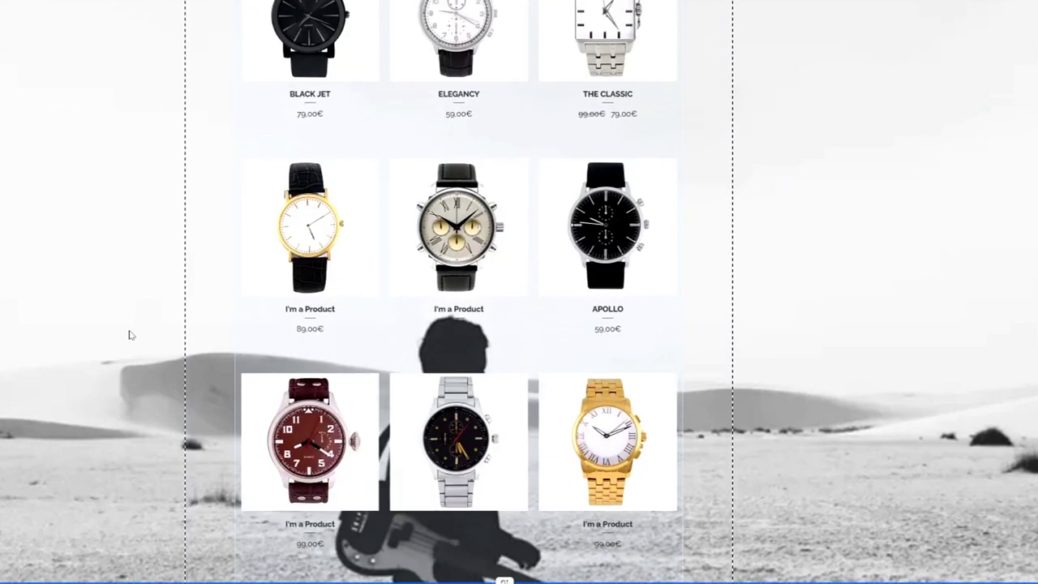
scroll(130, 335, up, 3)
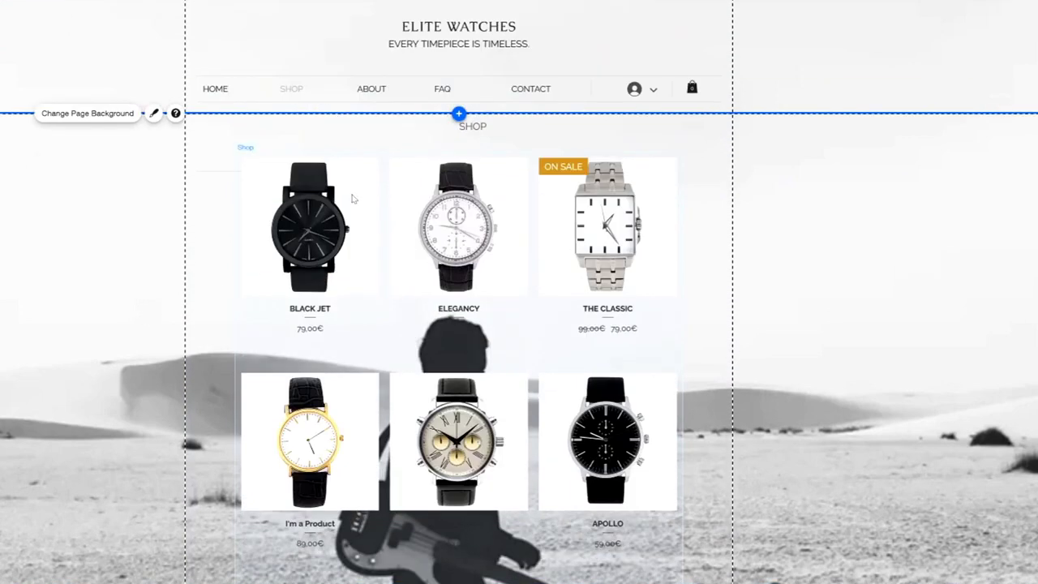
click(352, 199)
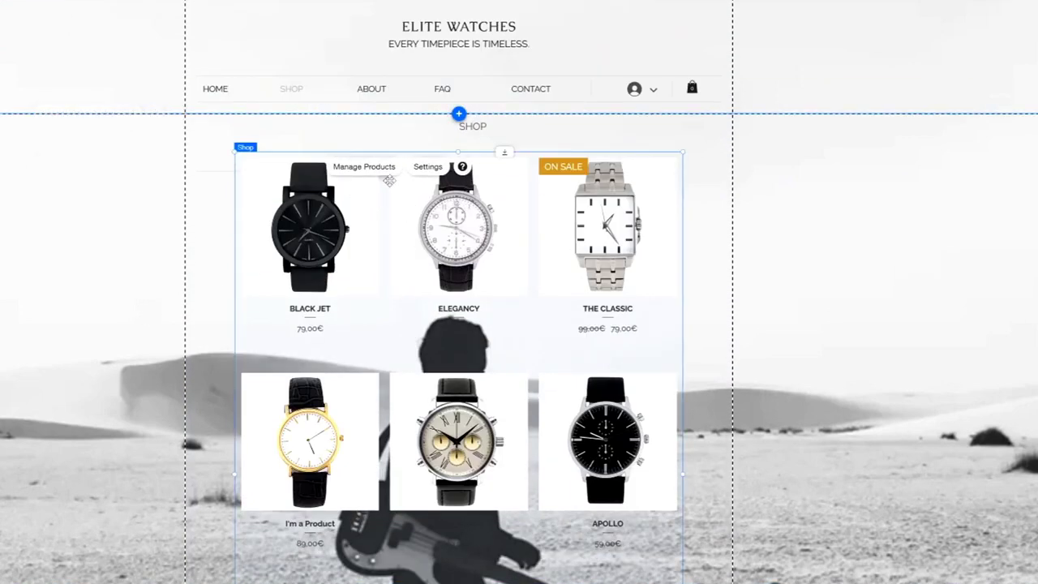
Set the shop gallery background opacity to 100% and show Price and Color filters.
click(432, 170)
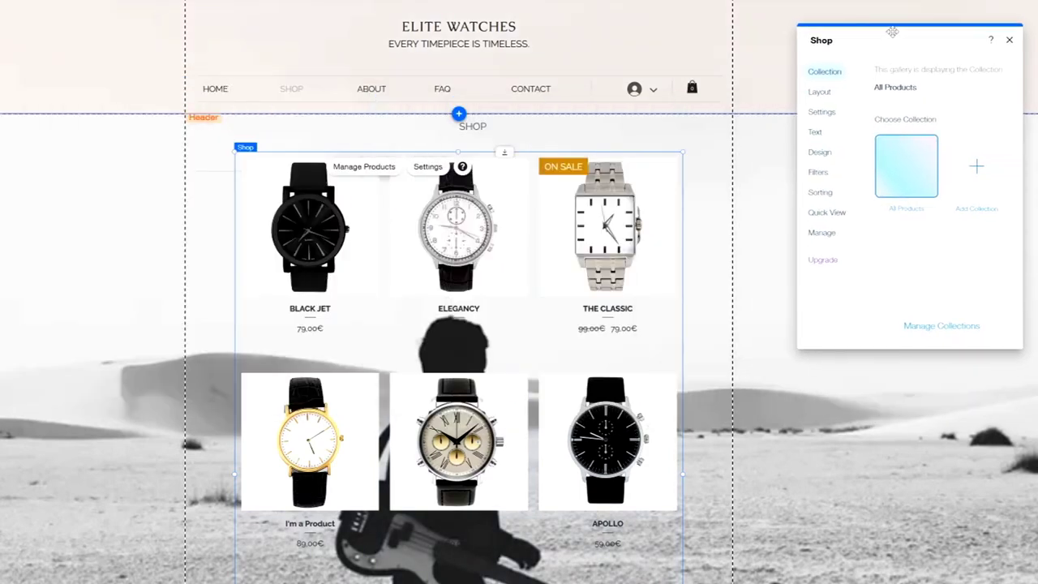
click(797, 92)
click(798, 111)
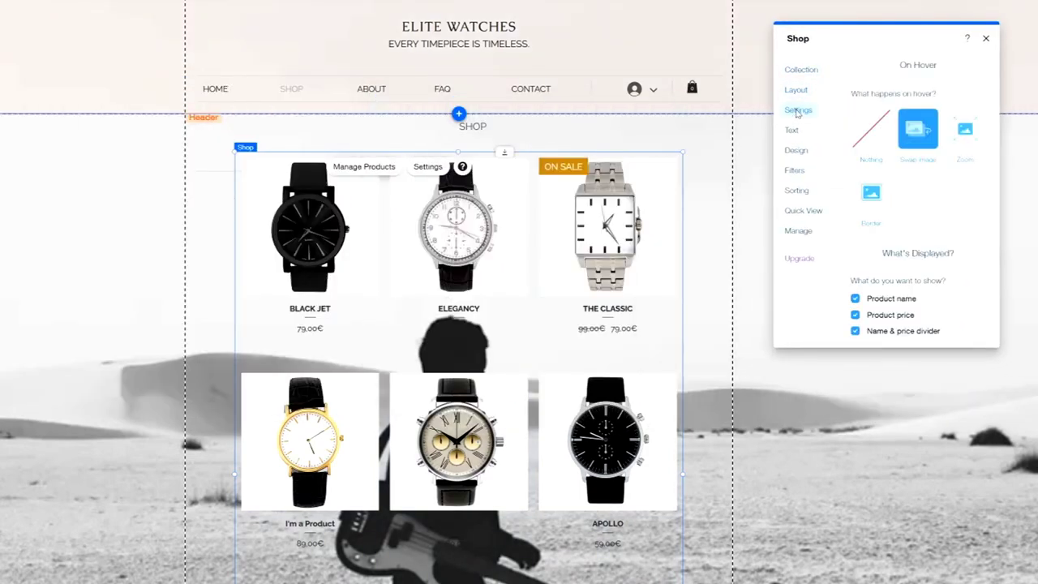
click(795, 130)
click(796, 151)
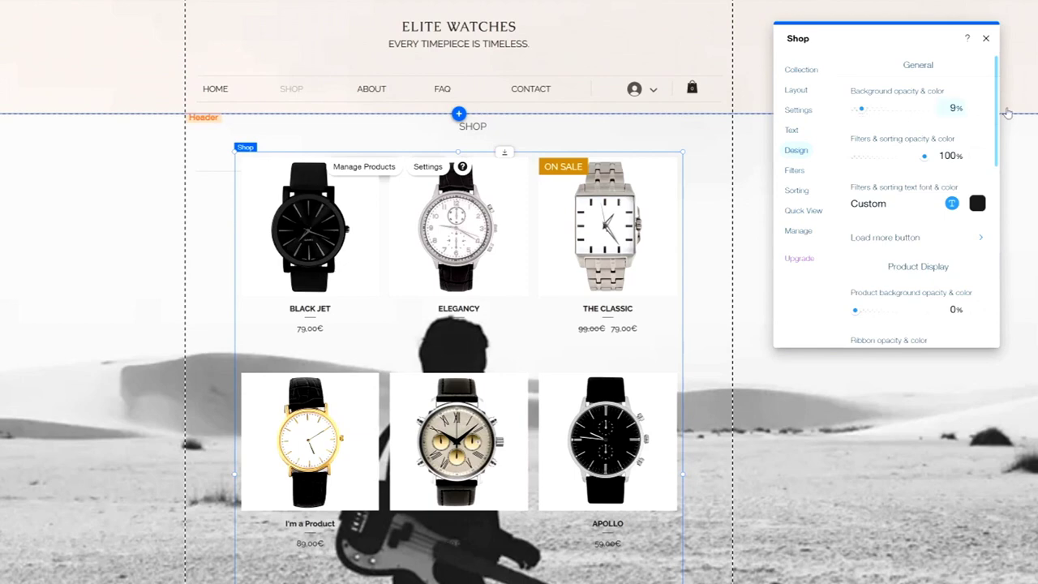
click(907, 108)
drag(907, 109, 935, 118)
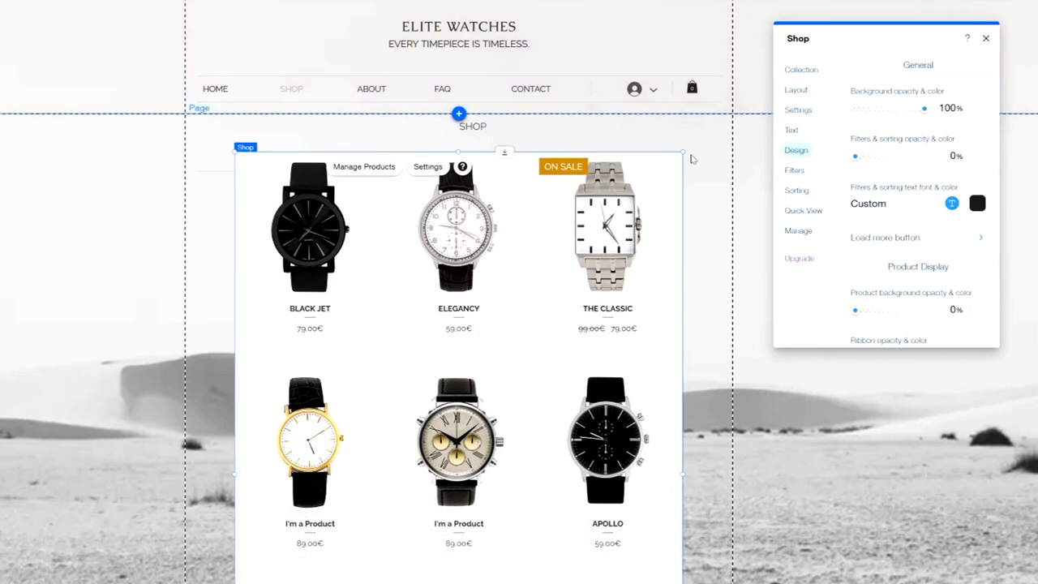
click(792, 175)
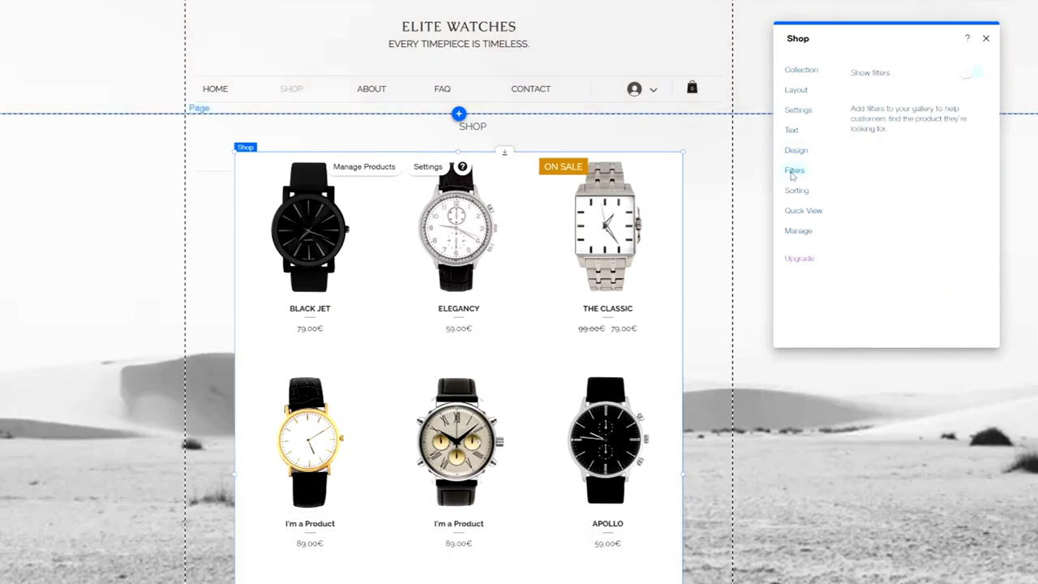
click(973, 74)
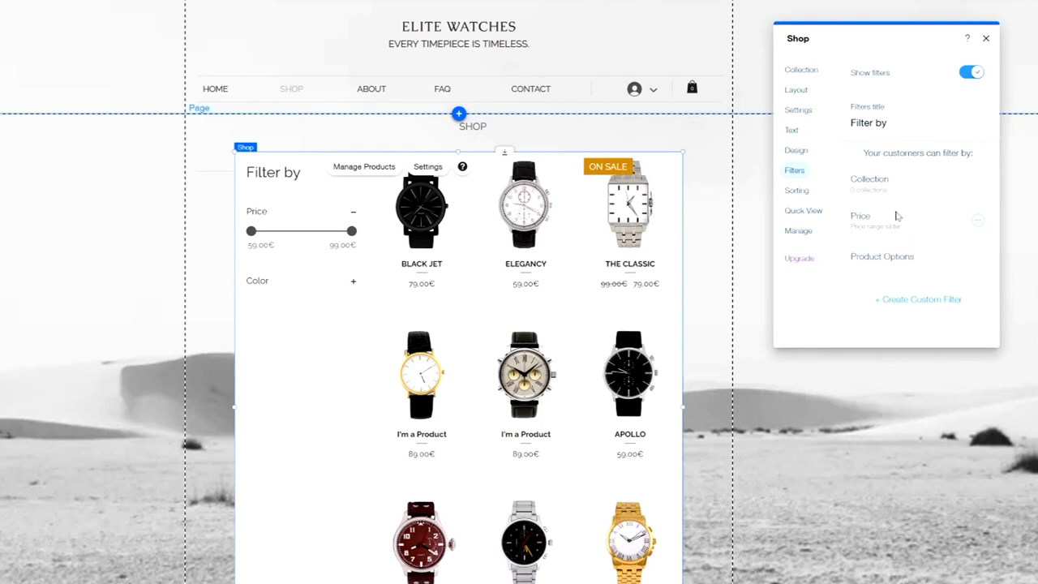
Relabel the cart button 'Add to shopping basket' and the Load More button 'Load More Watche'.
click(792, 130)
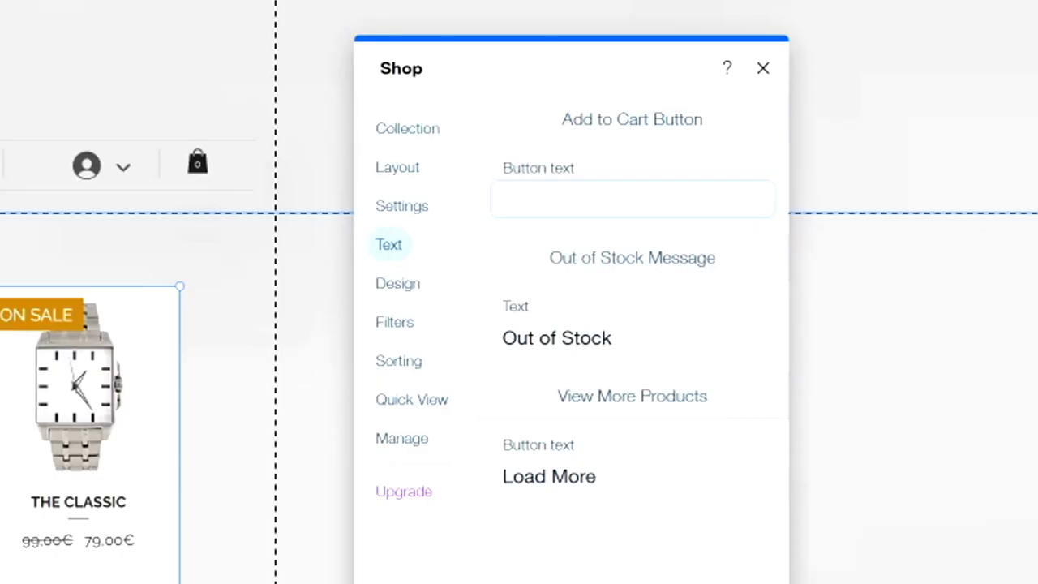
text(Add to shopping basket)
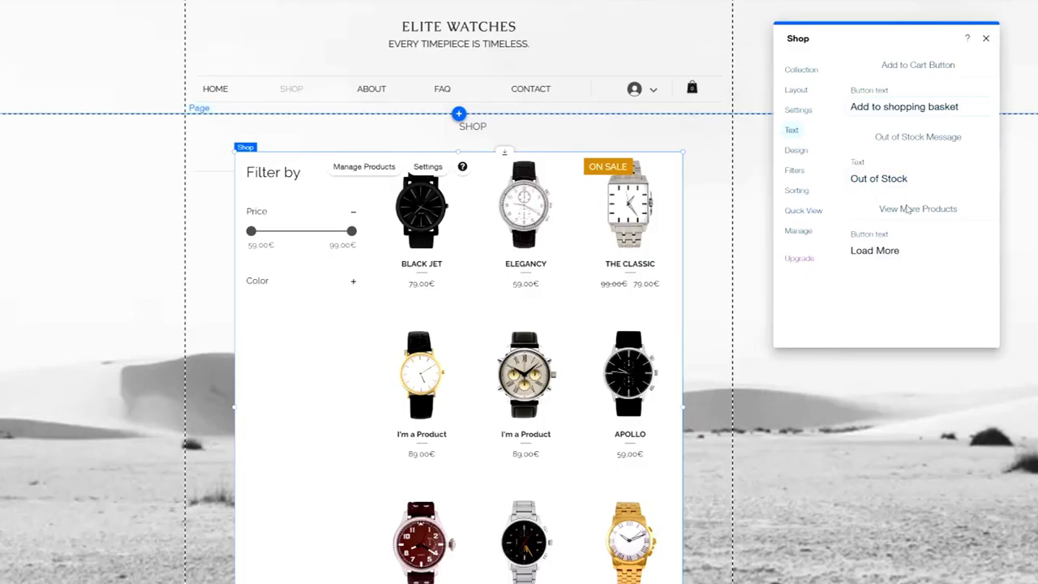
triple_click(915, 253)
key(BackSpace)
text(Load More Watche)
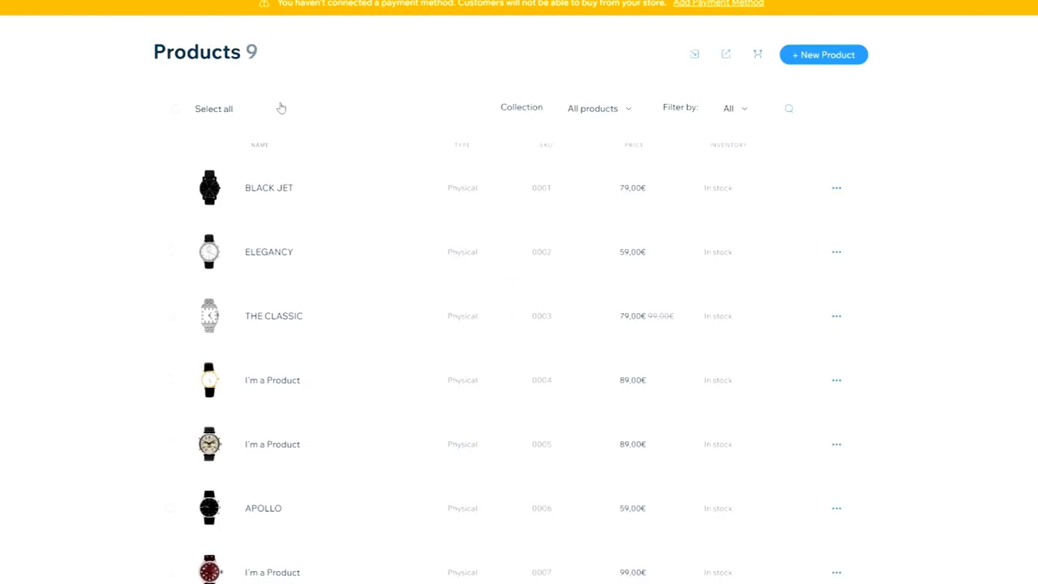
Swap the gallery's orange design colour for the darker red #E21C21.
click(445, 192)
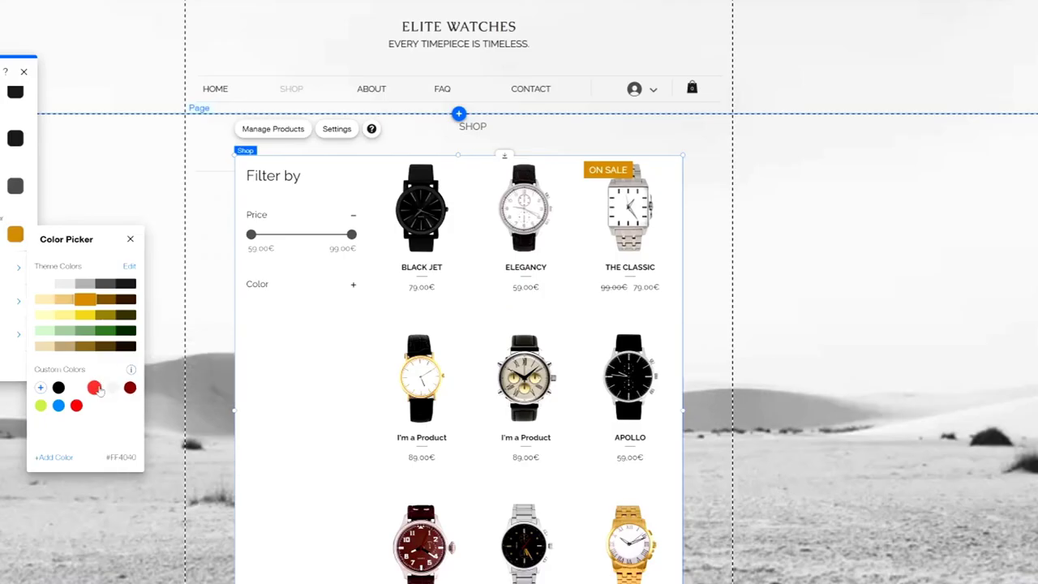
click(95, 389)
click(78, 407)
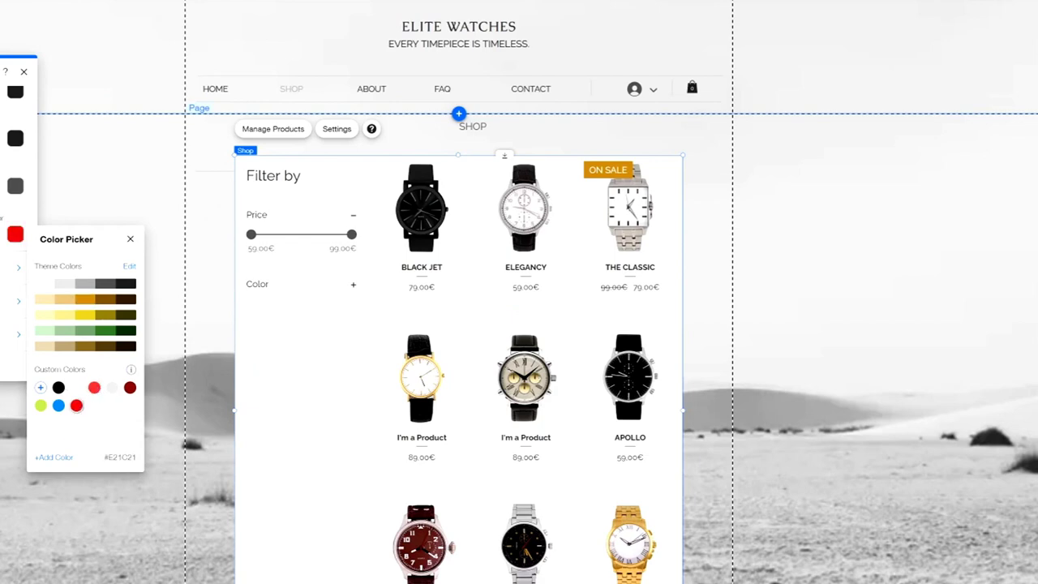
click(129, 240)
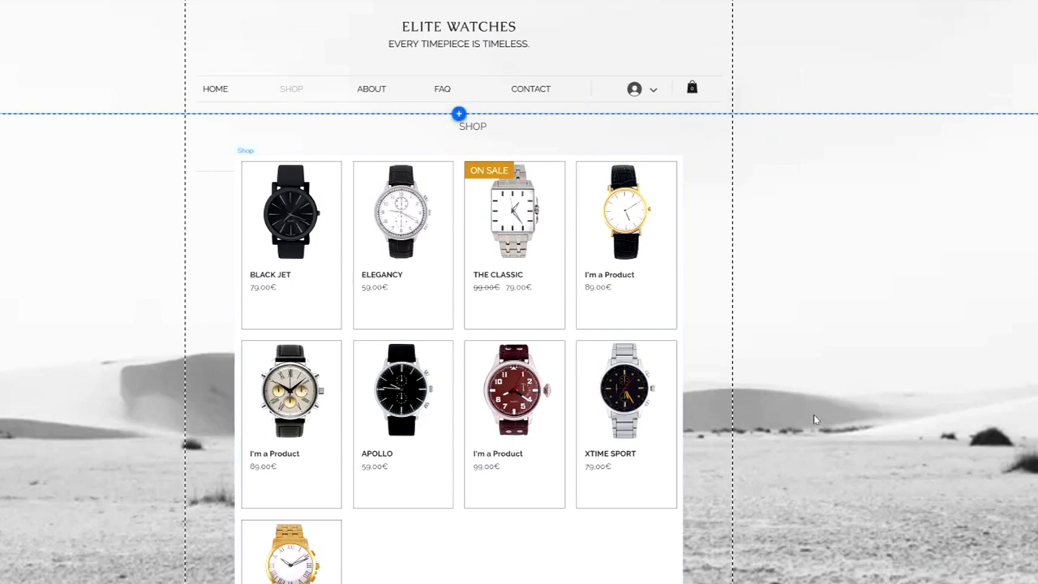
Start a new product in the store manager and add the uploaded blue watch photo.
scroll(313, 225, down, 2)
scroll(341, 223, up, 2)
click(365, 224)
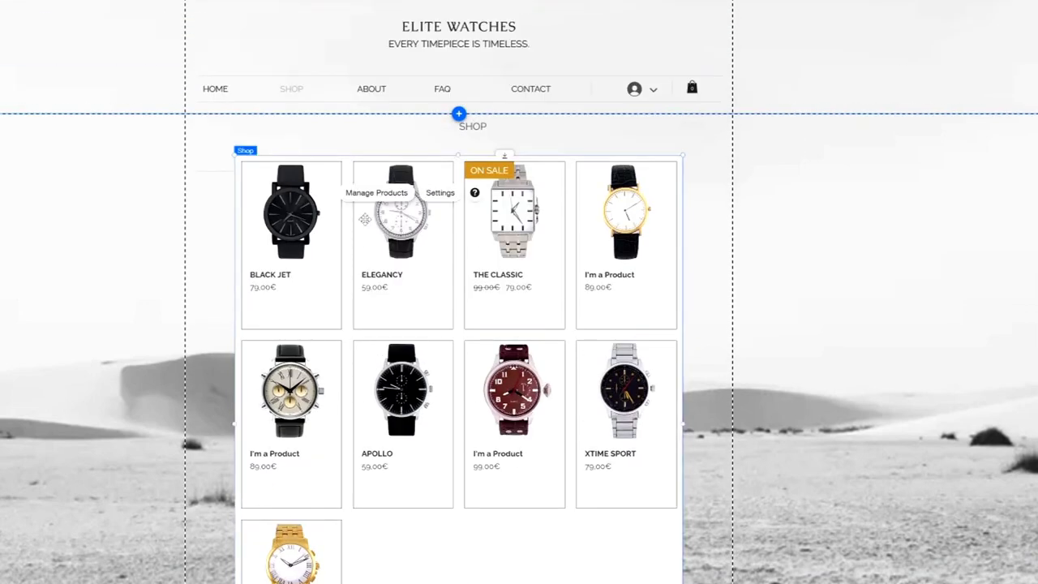
click(366, 193)
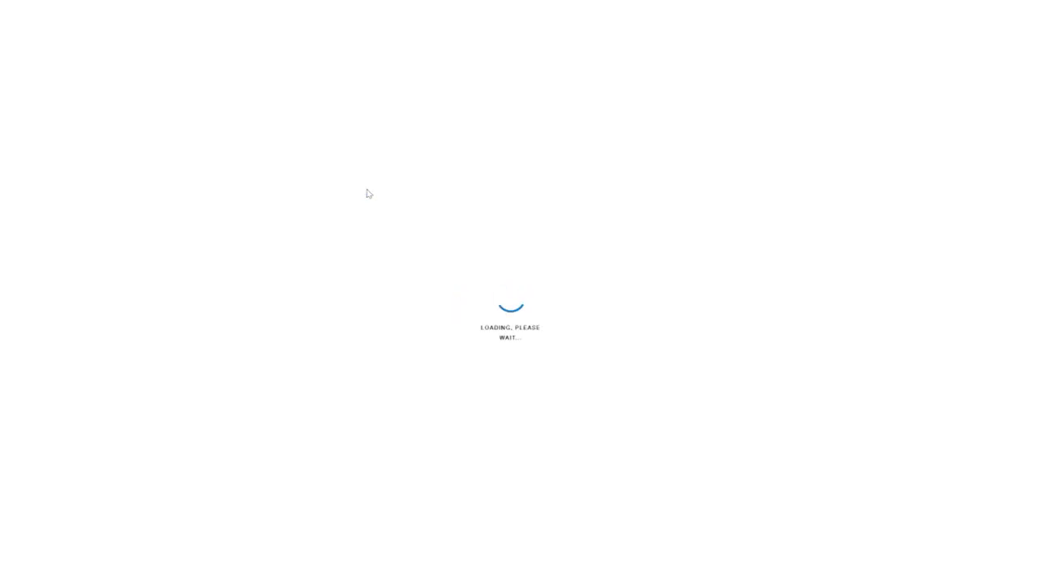
scroll(359, 246, down, 2)
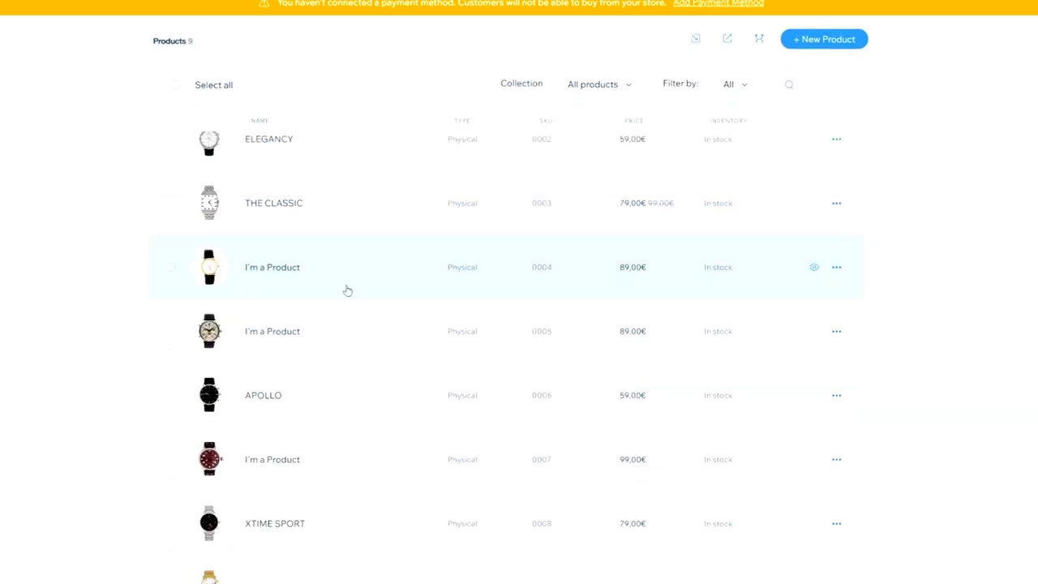
scroll(322, 211, up, 2)
scroll(338, 238, down, 2)
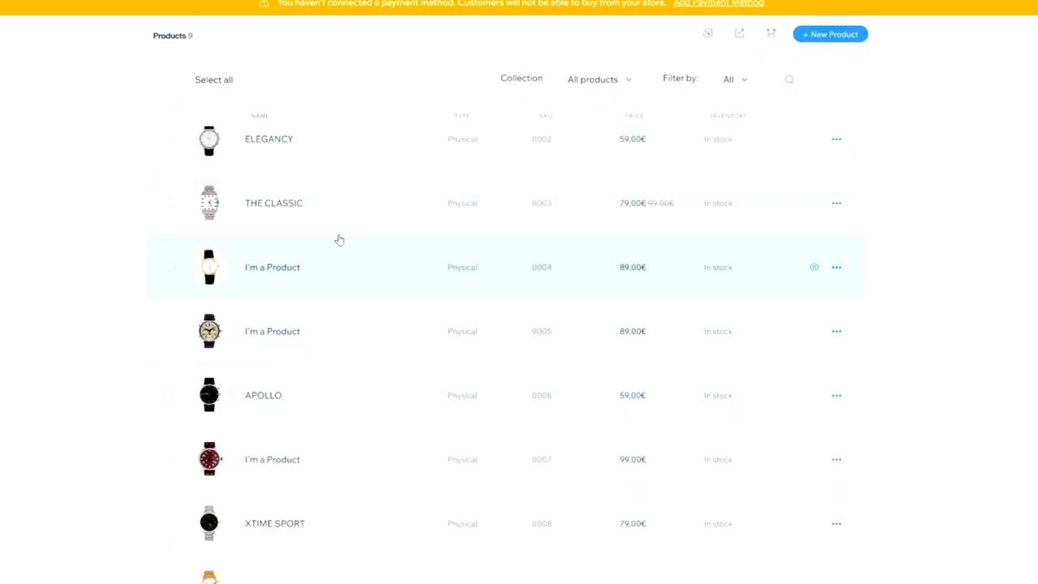
scroll(331, 196, up, 2)
scroll(332, 195, down, 2)
scroll(438, 378, up, 2)
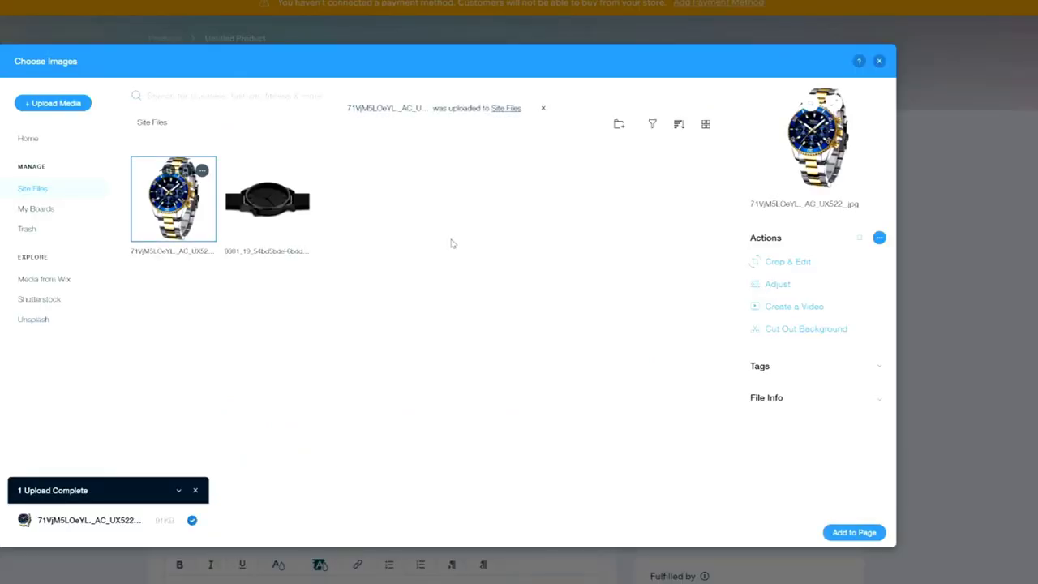
click(855, 535)
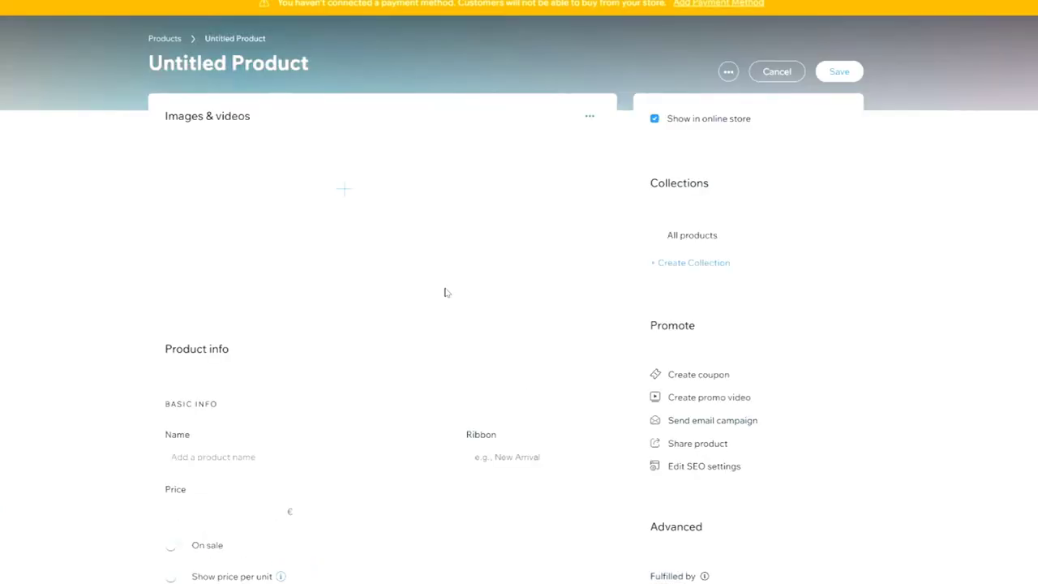
scroll(336, 236, down, 5)
scroll(335, 236, up, 2)
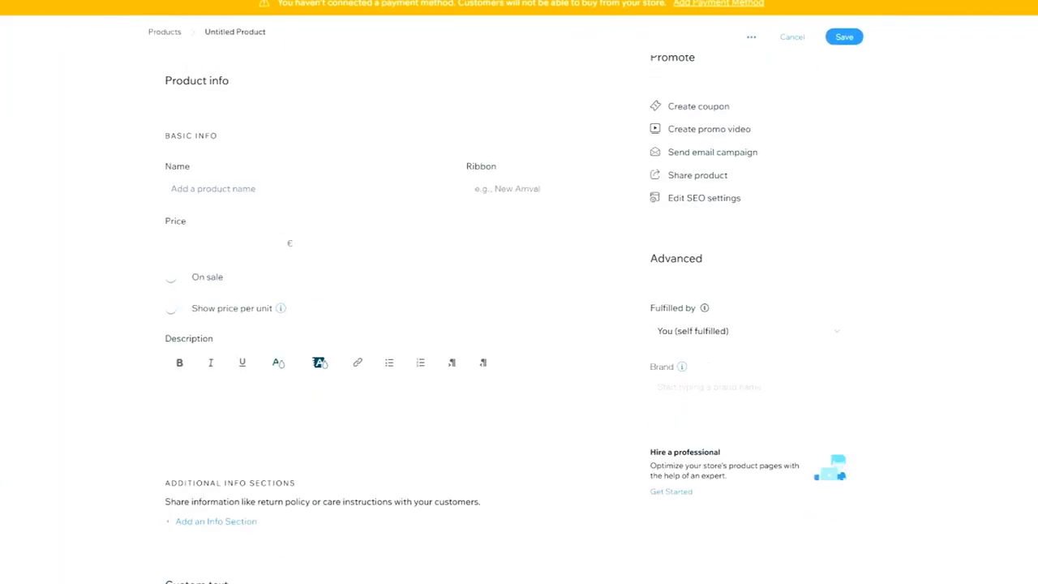
Name the product 'The Diver', price it at 129 €, add the 50-meter water-resistance description, and save.
click(243, 188)
text(The Diver)
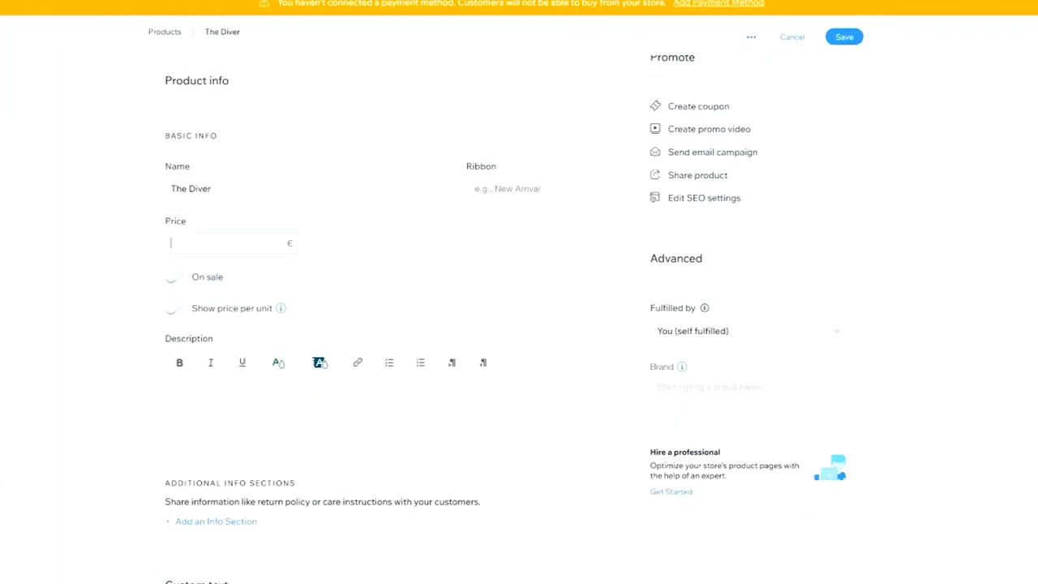
key(Down)
text(129)
scroll(335, 305, down, 3)
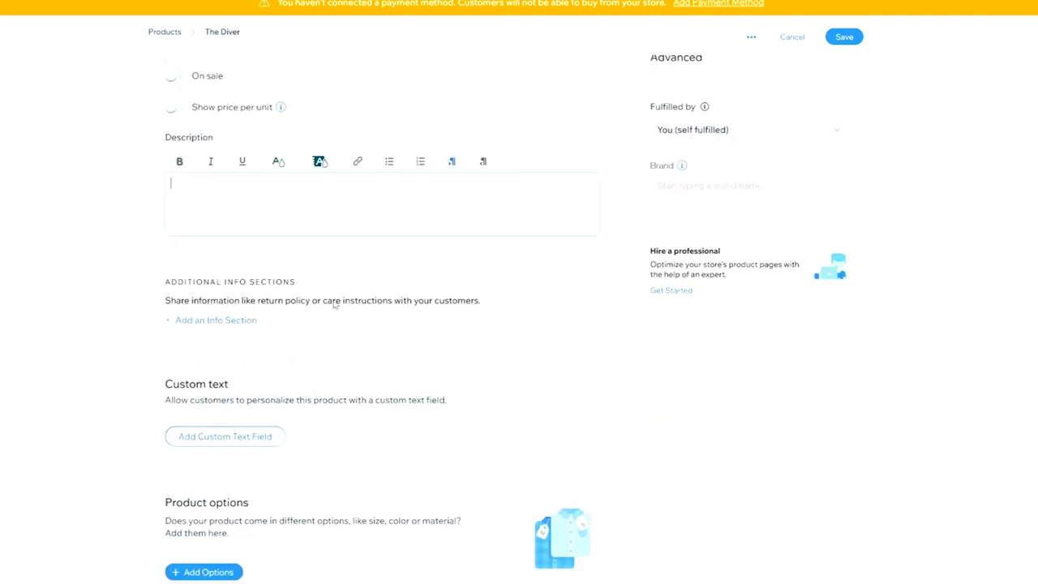
scroll(303, 312, down, 5)
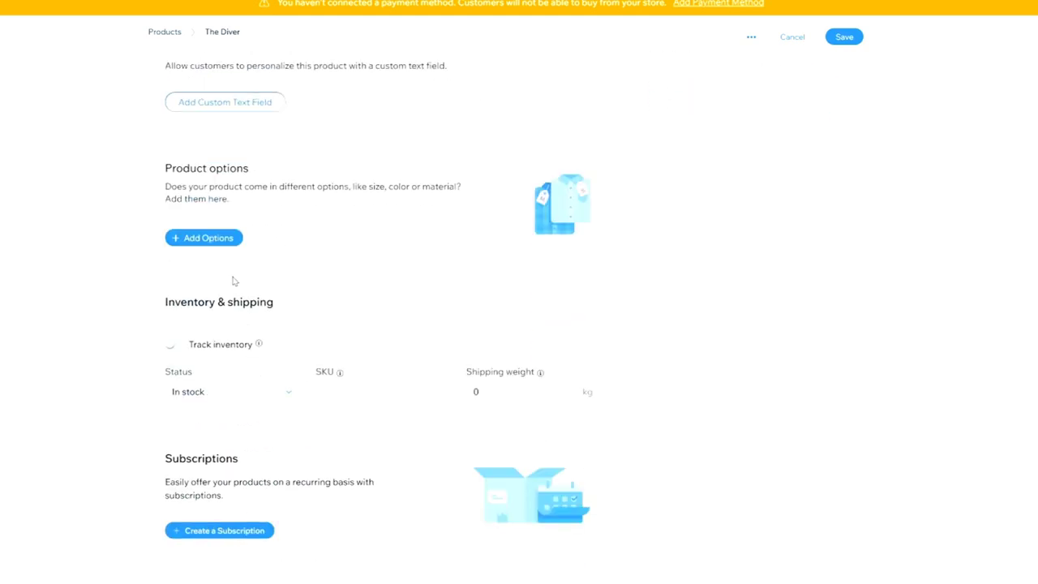
scroll(227, 397, up, 8)
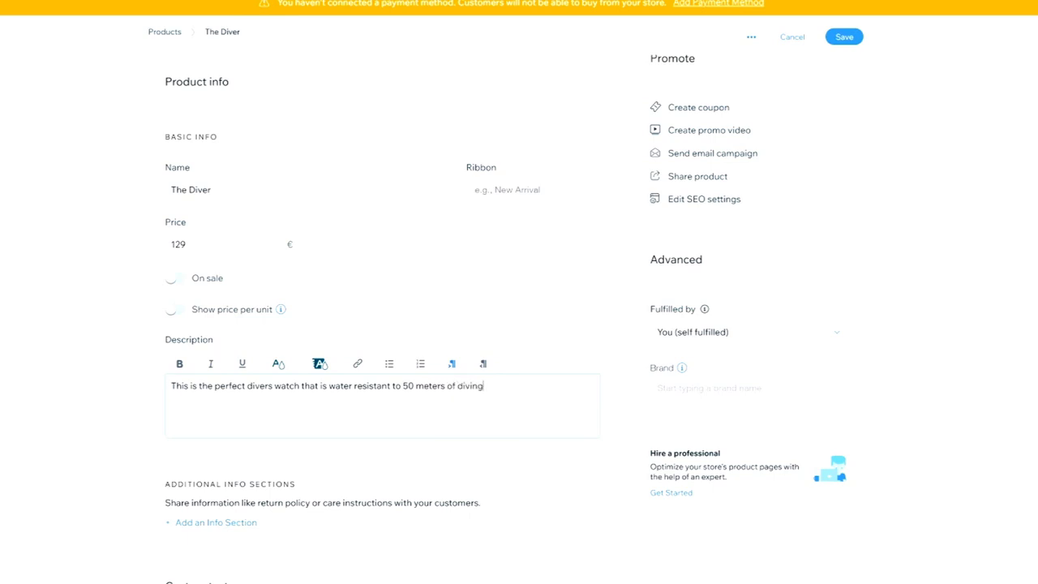
text(.)
click(842, 44)
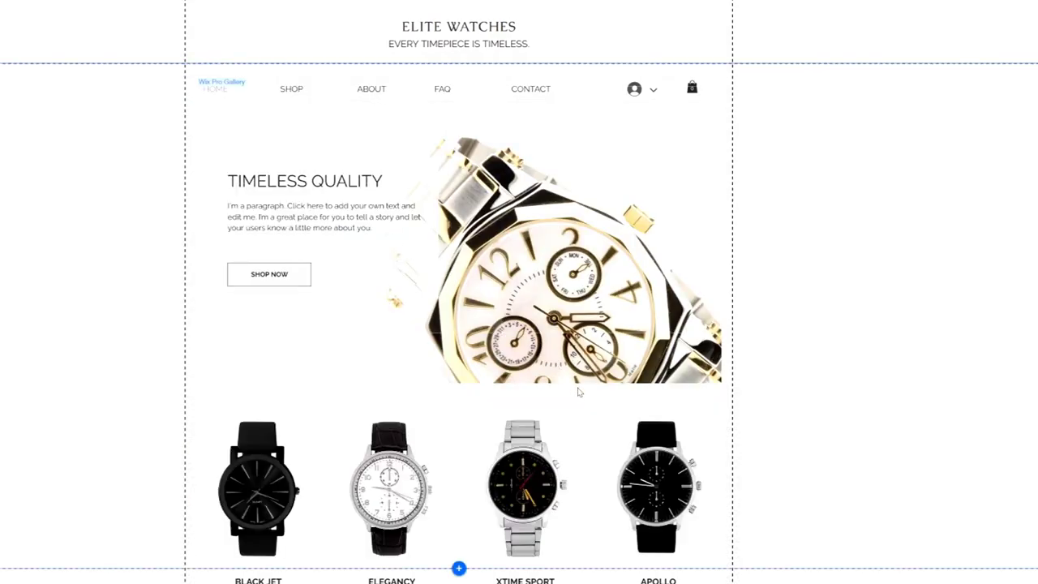
Move the Black Jet product card up and left on the home page and stretch its widget taller.
scroll(811, 422, down, 1)
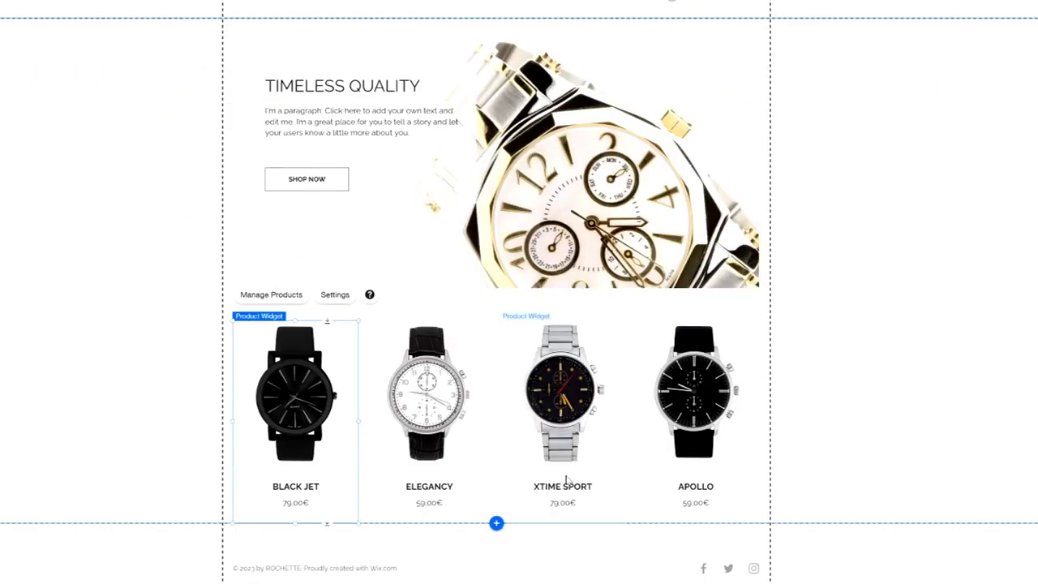
click(335, 297)
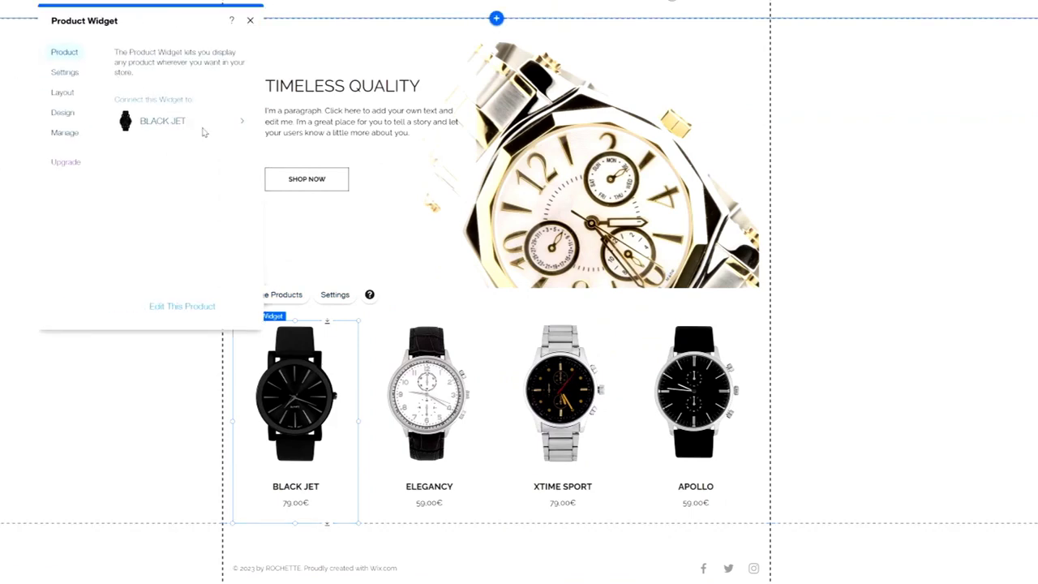
click(68, 75)
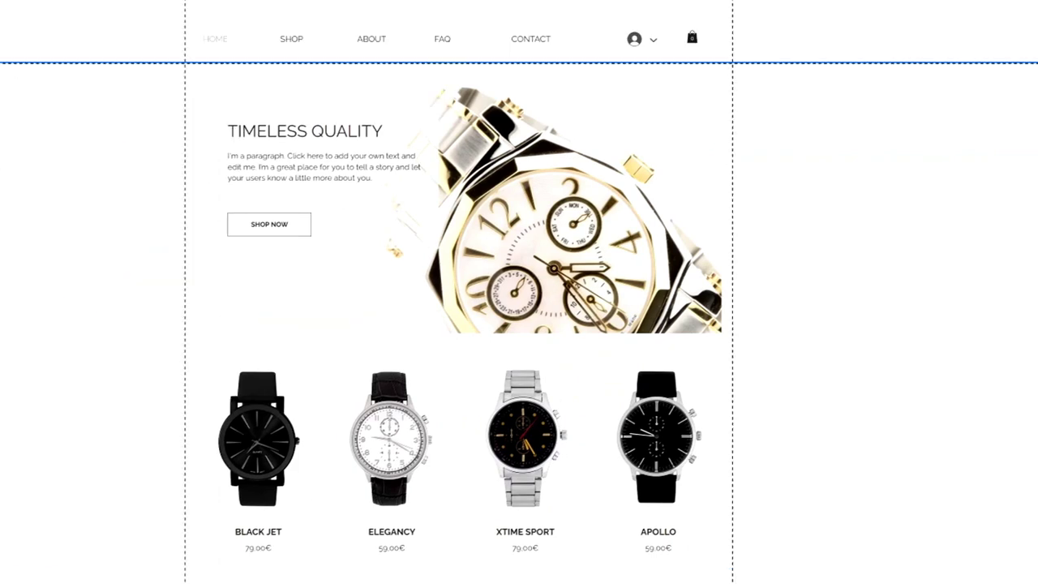
scroll(719, 523, down, 1)
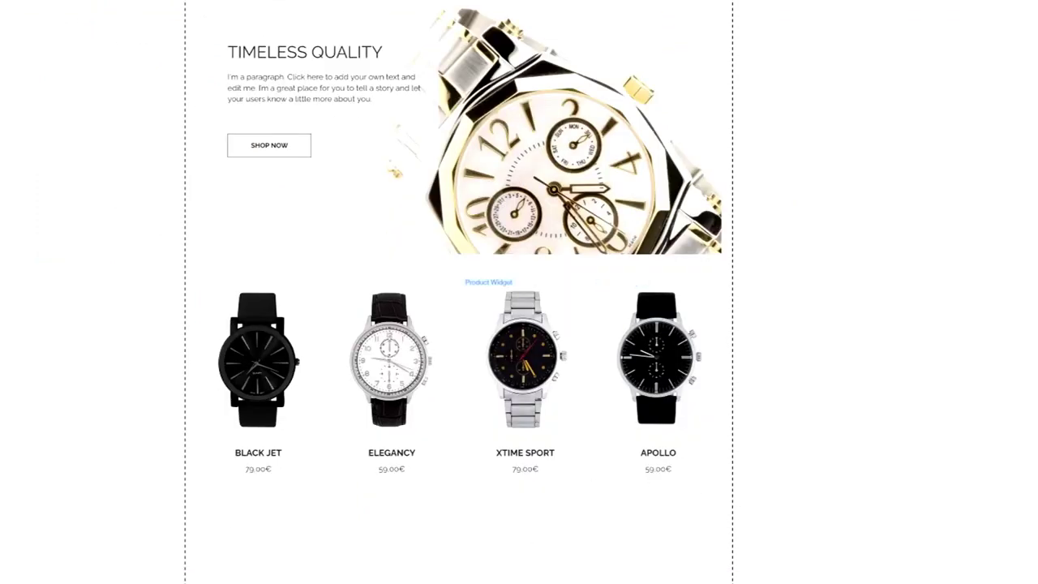
scroll(540, 543, down, 1)
scroll(278, 265, down, 1)
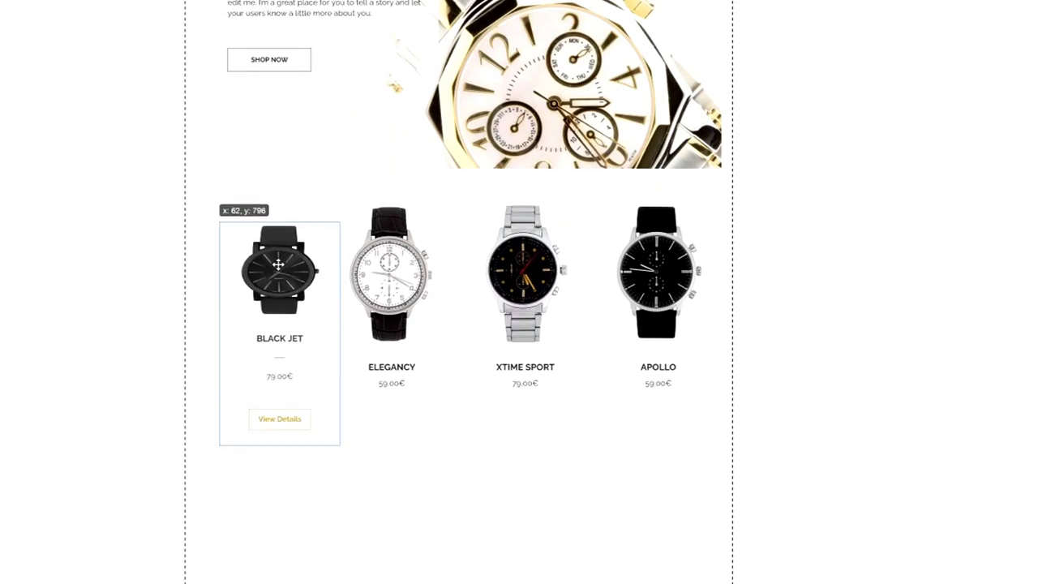
mouse_move(278, 264)
mouse_down()
mouse_move(271, 243)
mouse_move(272, 260)
mouse_up()
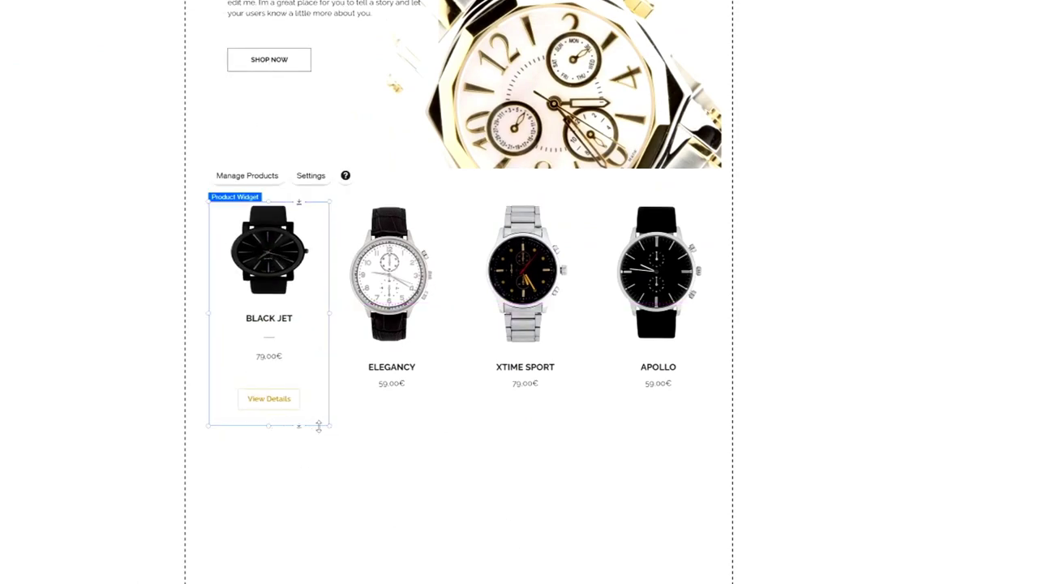
drag(327, 425, 335, 473)
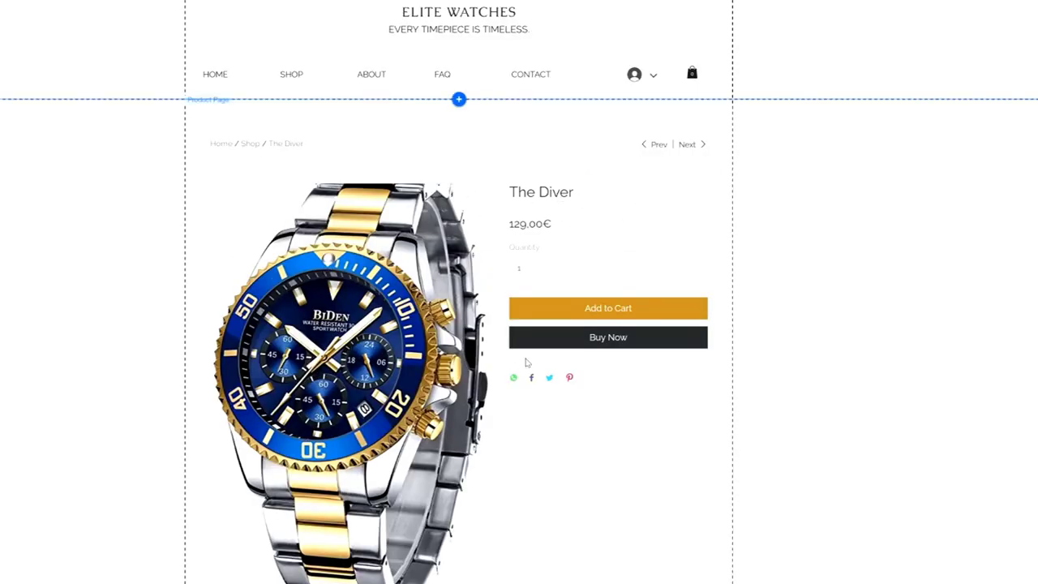
Go from the Shop page through Manage Store to the dashboard's Finance settings.
click(283, 162)
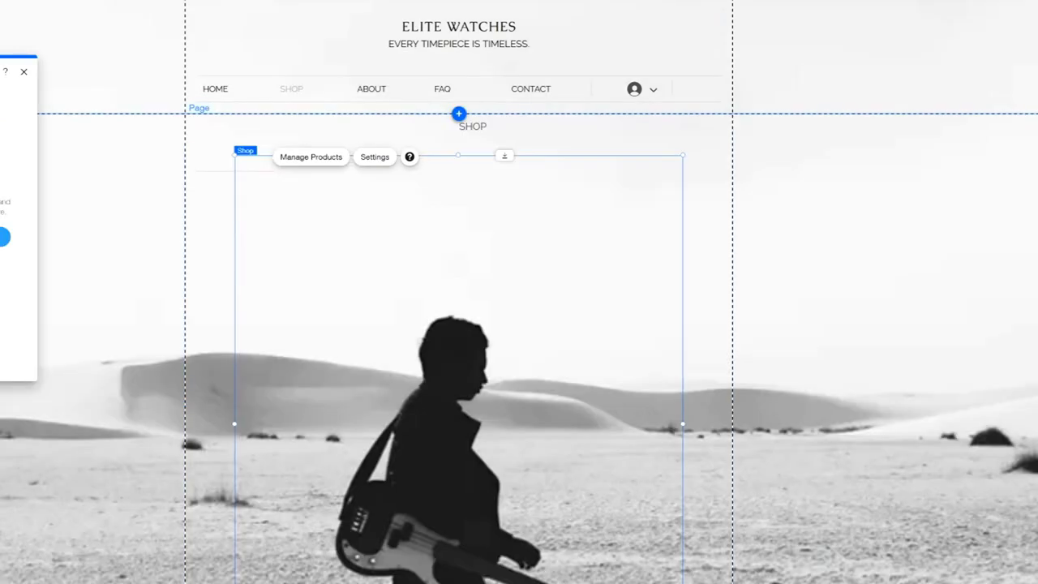
click(17, 81)
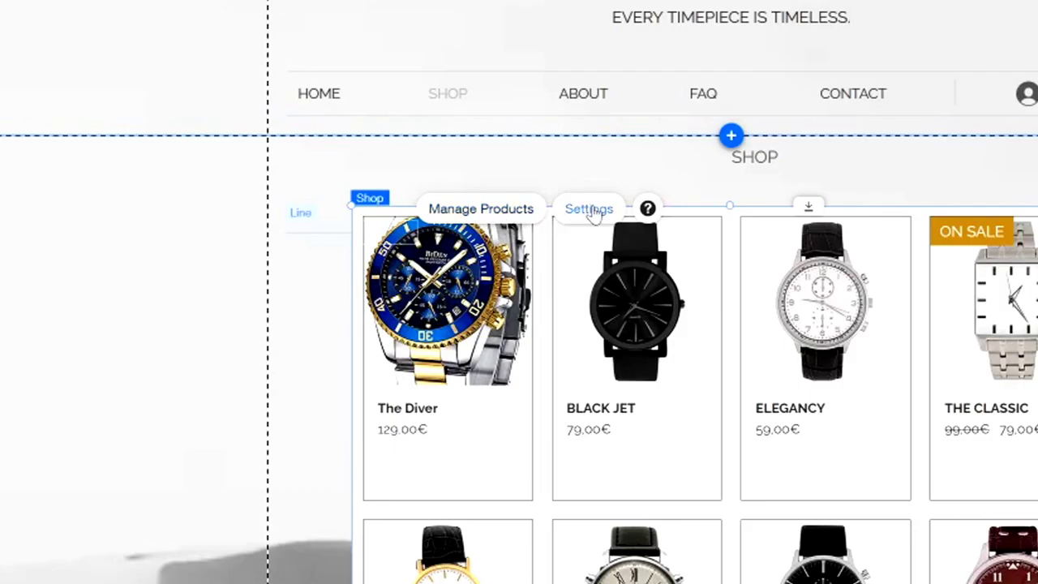
click(584, 209)
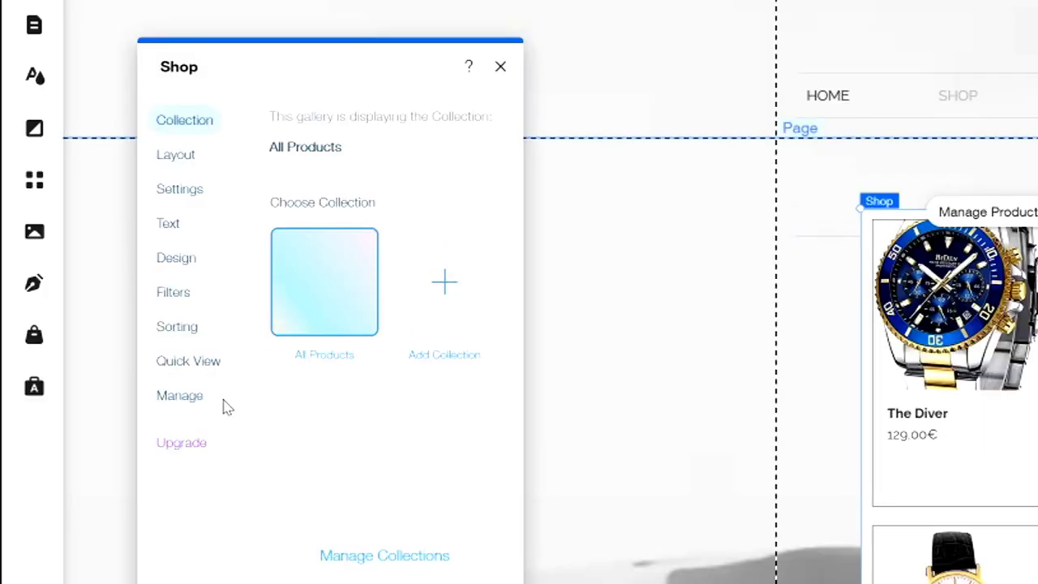
click(186, 399)
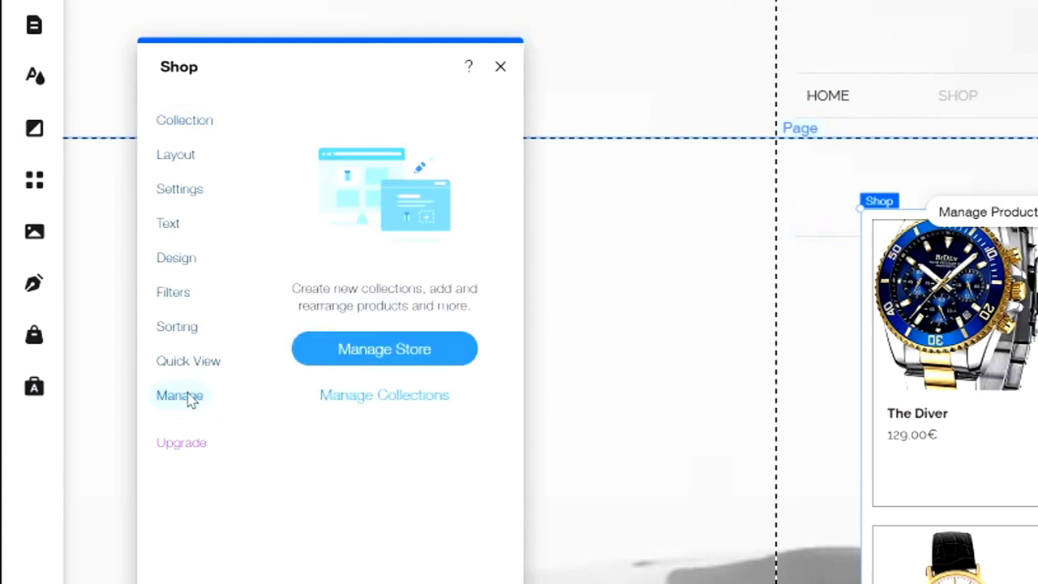
click(408, 347)
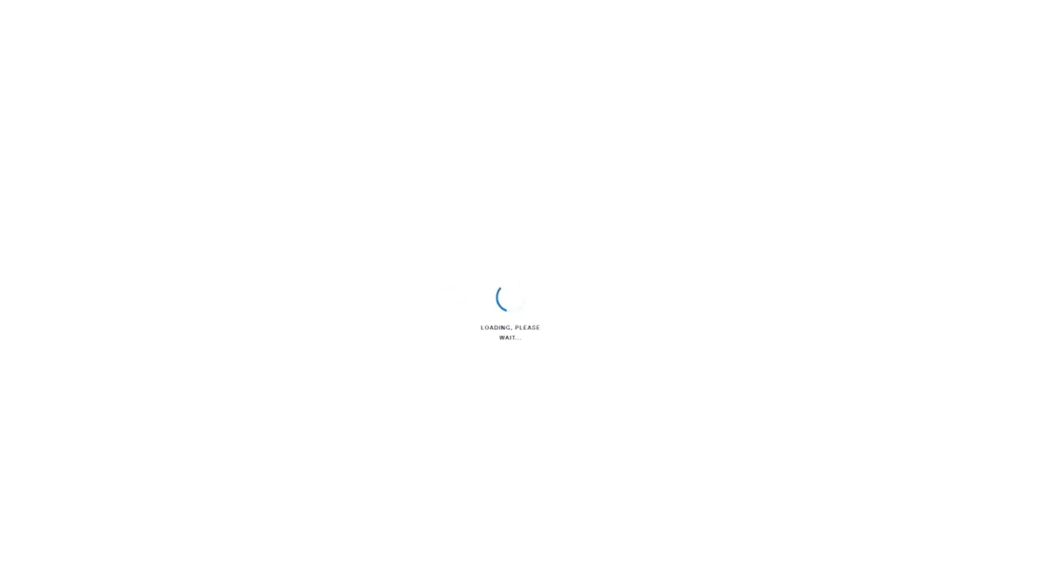
scroll(204, 250, up, 2)
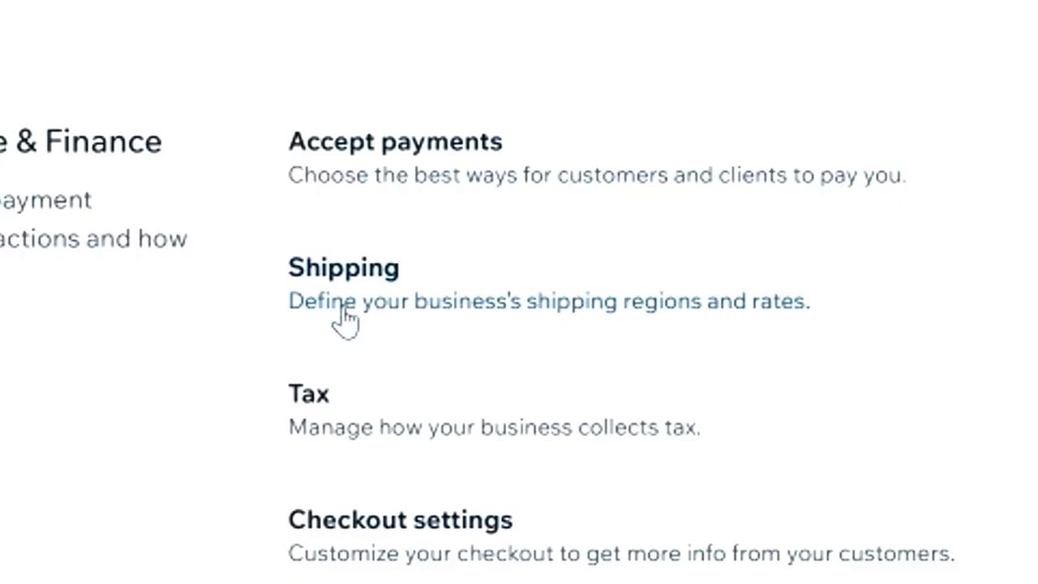
Edit the International 'Rest of the world' shipping region and show its shipping calculation choices.
click(405, 285)
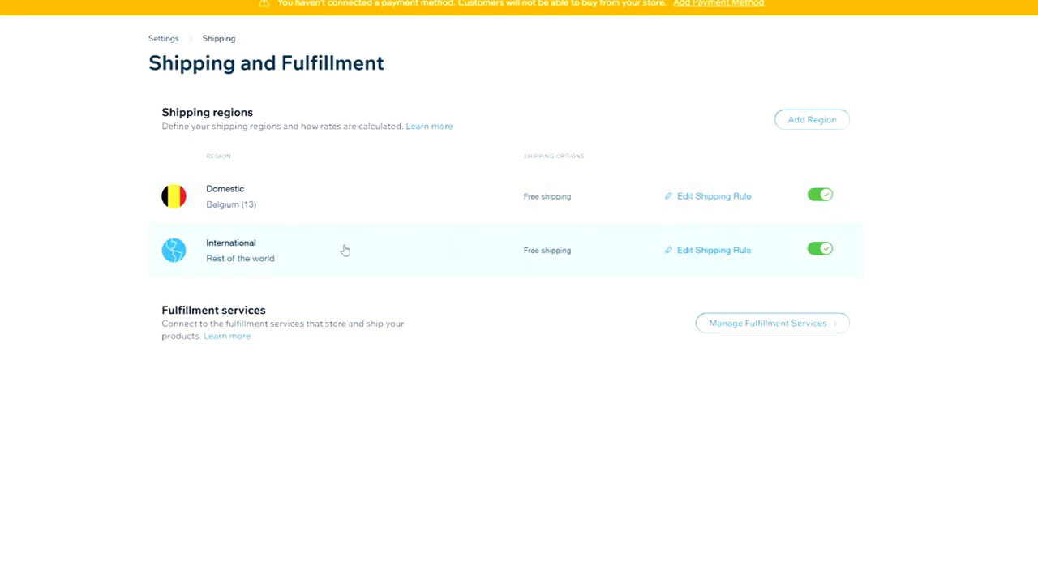
click(713, 250)
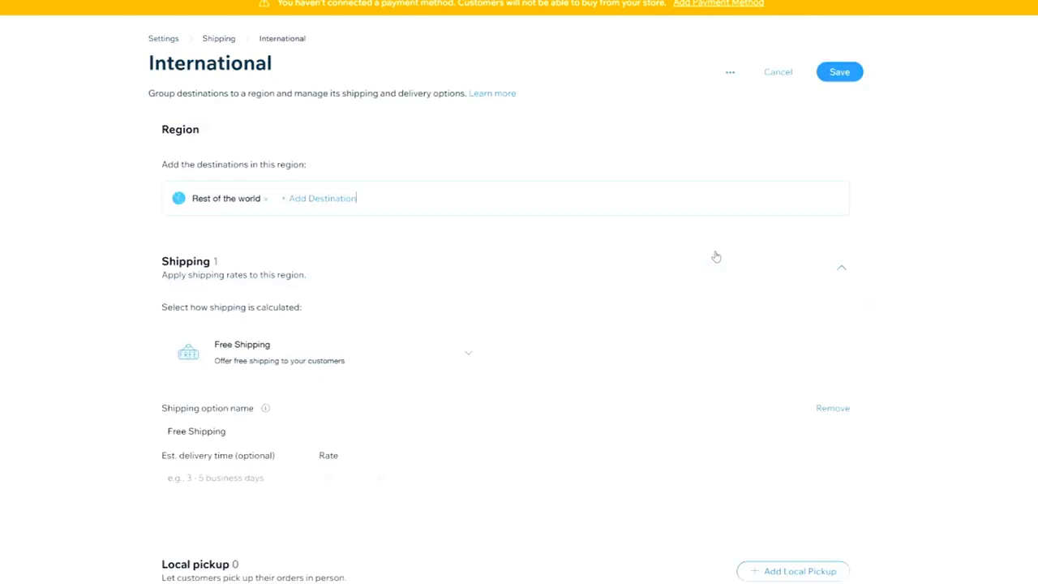
scroll(716, 256, down, 1)
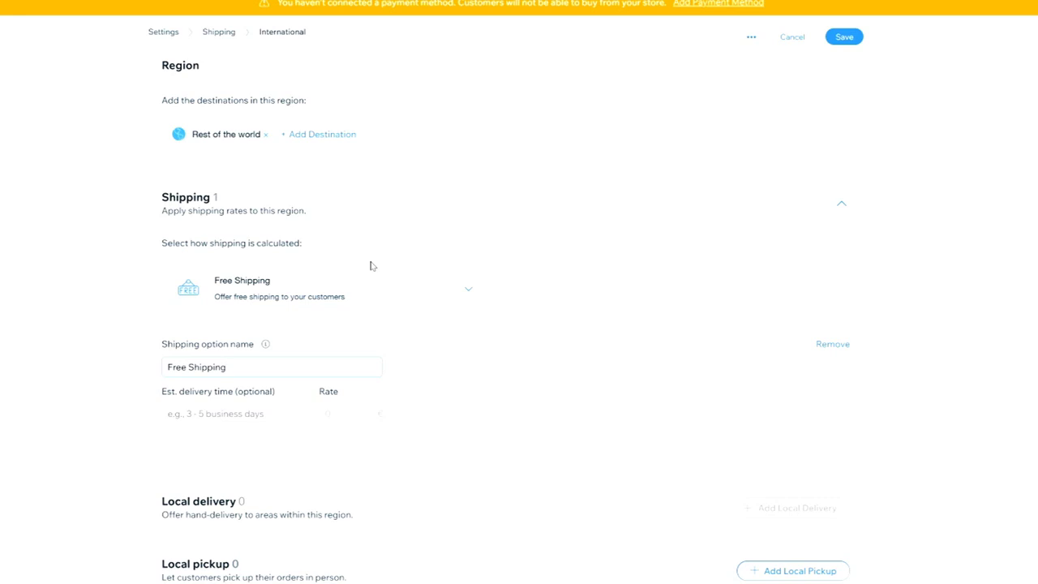
scroll(386, 274, down, 1)
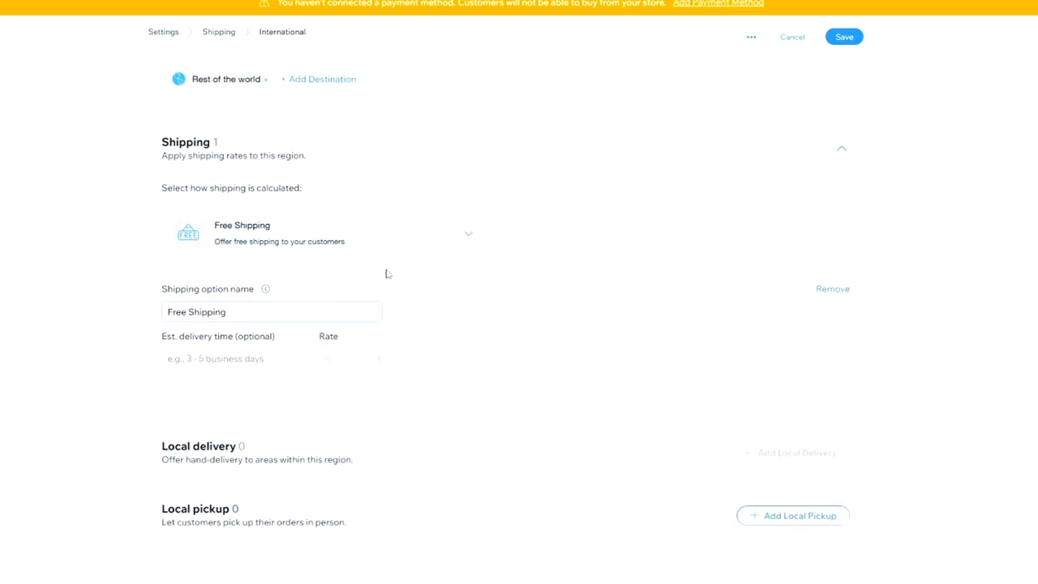
click(302, 256)
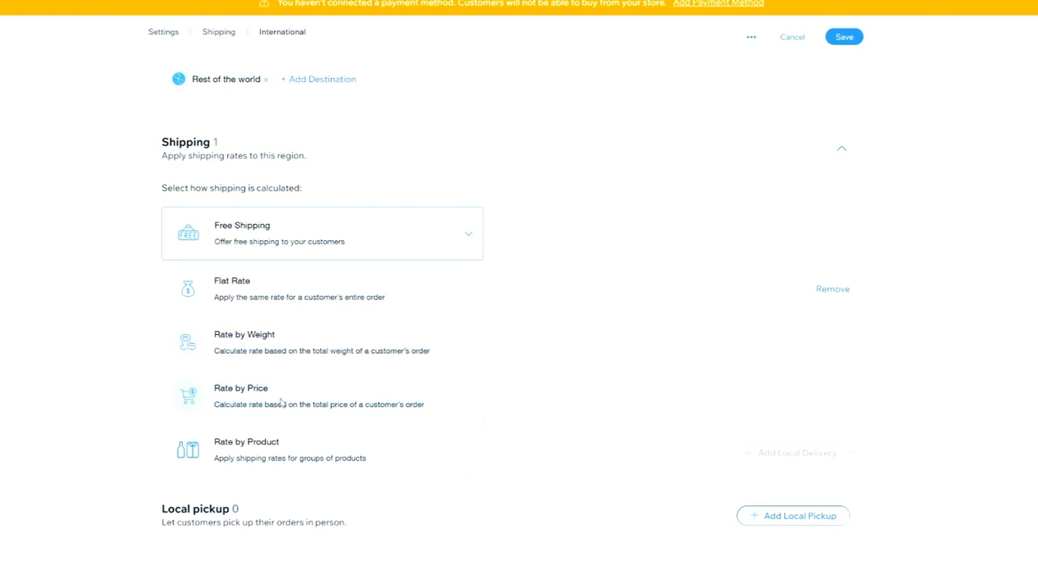
Make international shipping a flat-rate 'Standard Shipping' option at 7, delivered in 3-5 business days.
click(282, 291)
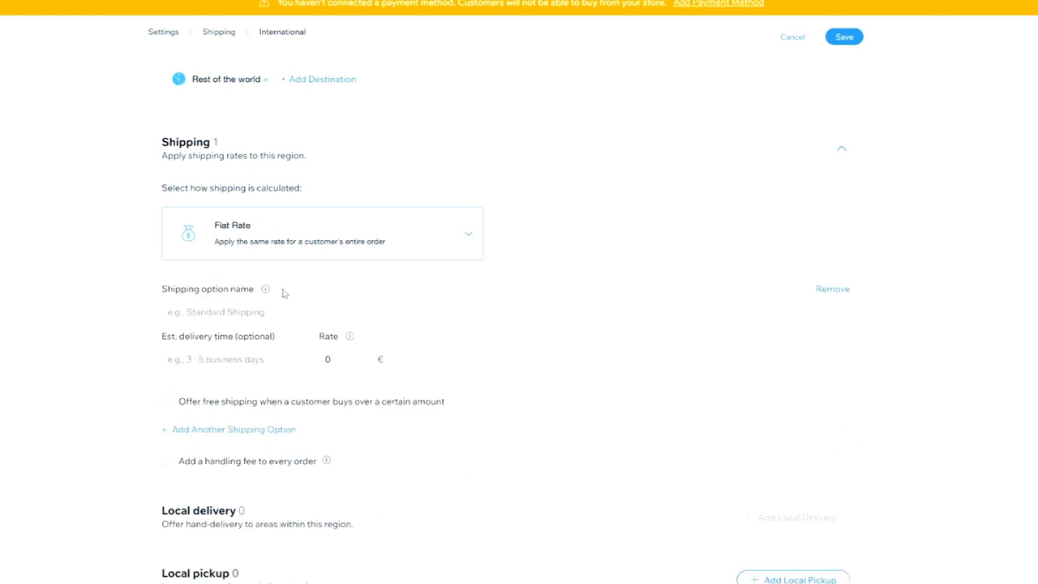
text(Standard Shipping)
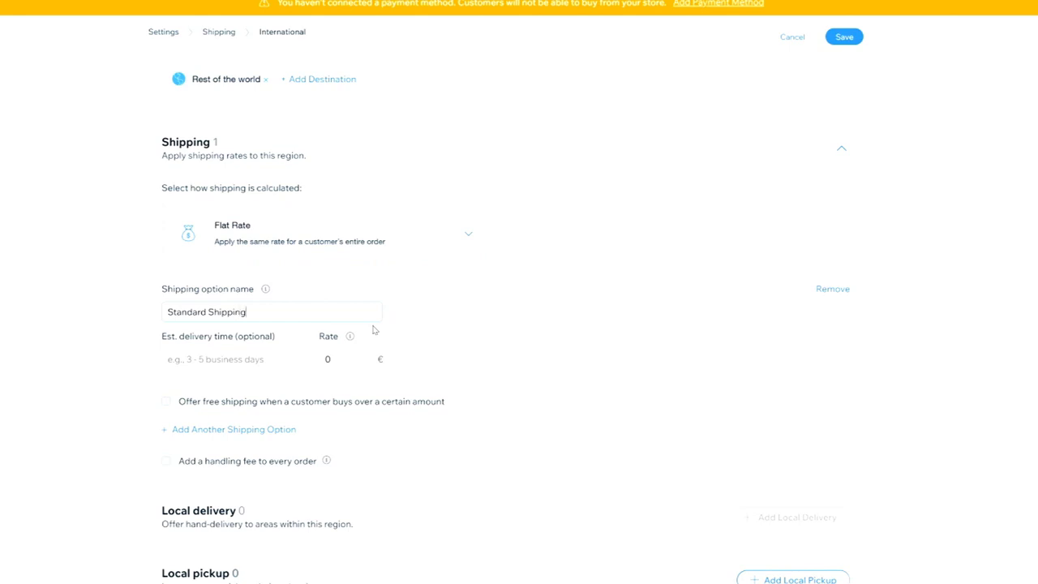
key(Tab)
key(Tab)
key(BackSpace)
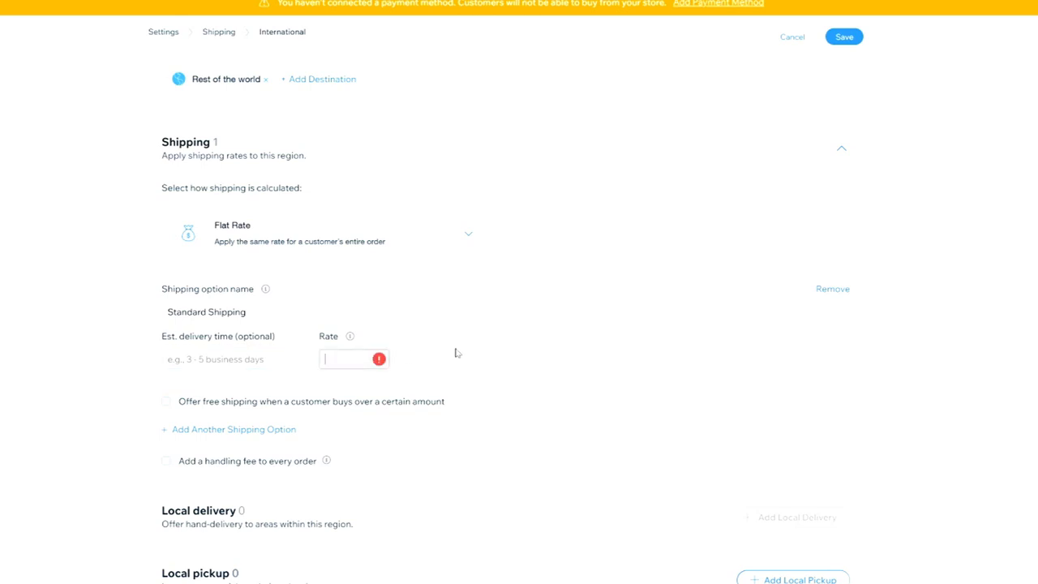
text(7)
click(210, 359)
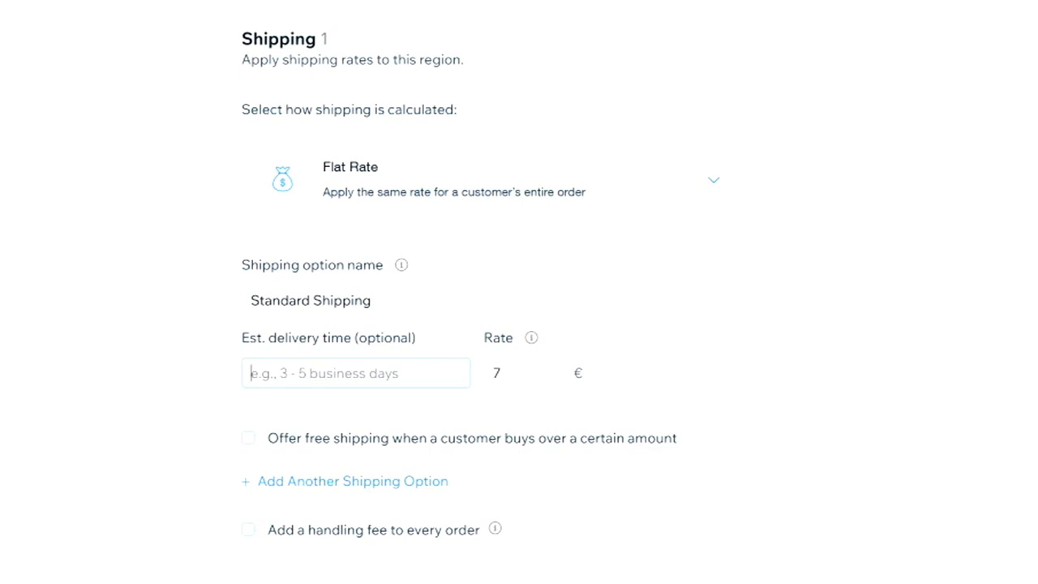
text(3-5 business days)
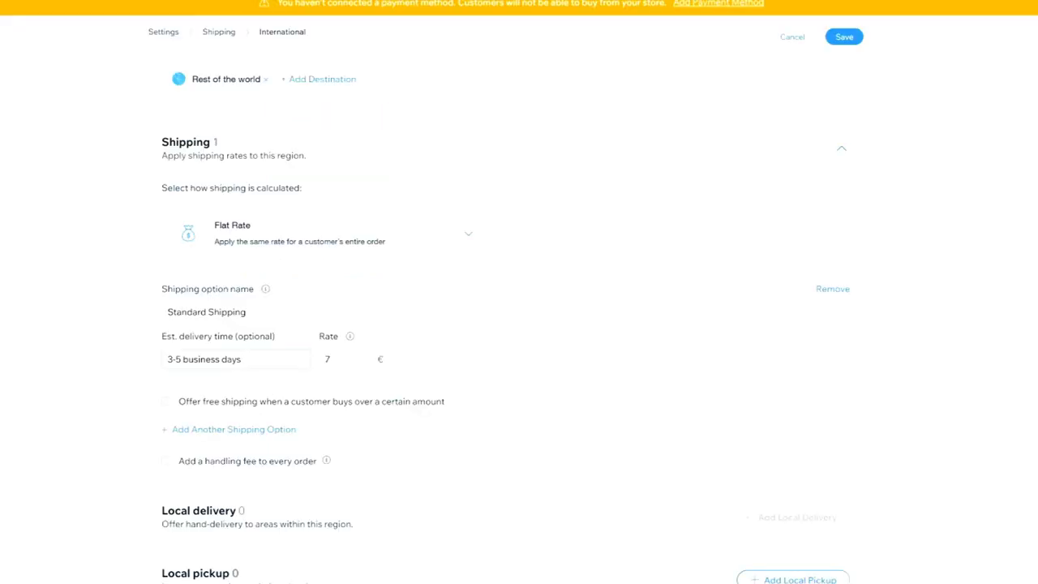
scroll(259, 359, down, 1)
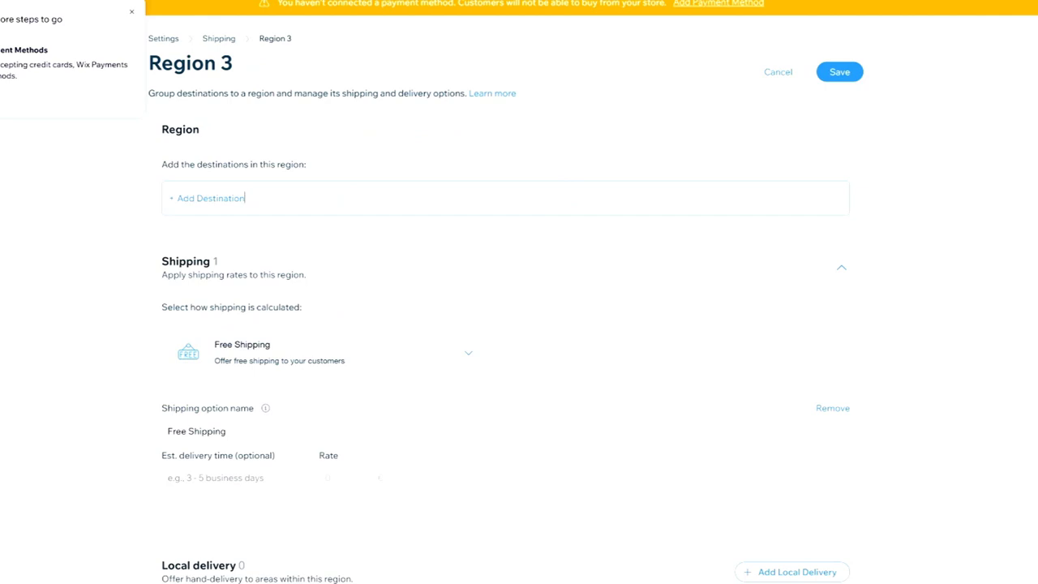
Browse the region's destination country list, then go to the store's Tax settings.
click(271, 204)
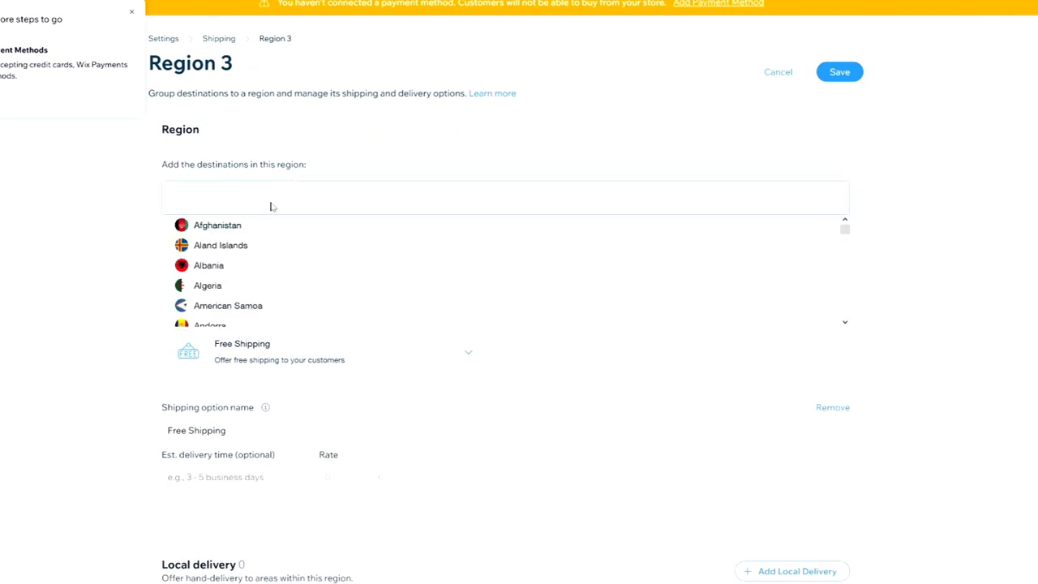
scroll(189, 268, down, 4)
scroll(189, 268, down, 20)
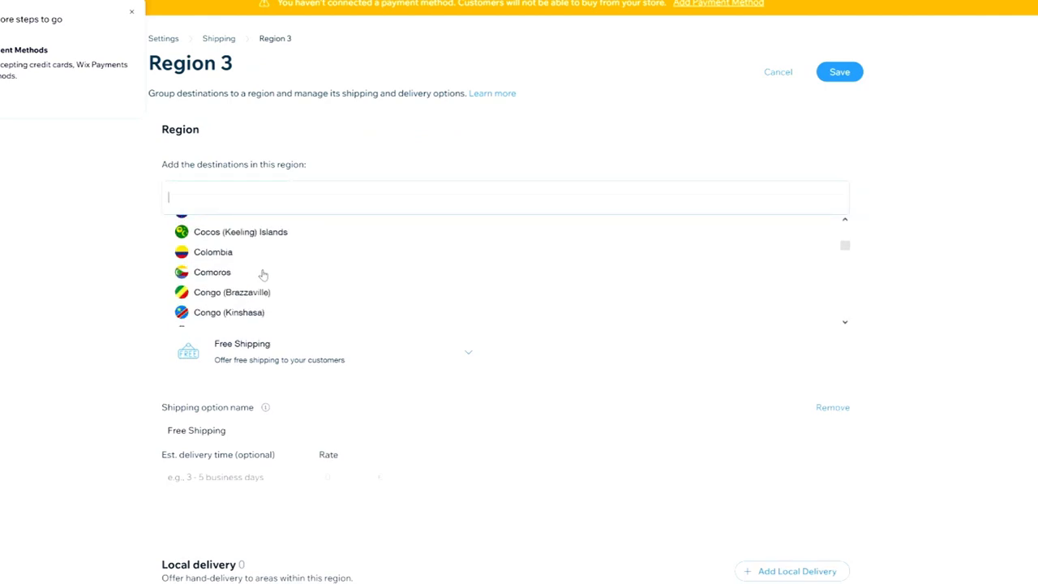
scroll(279, 272, down, 20)
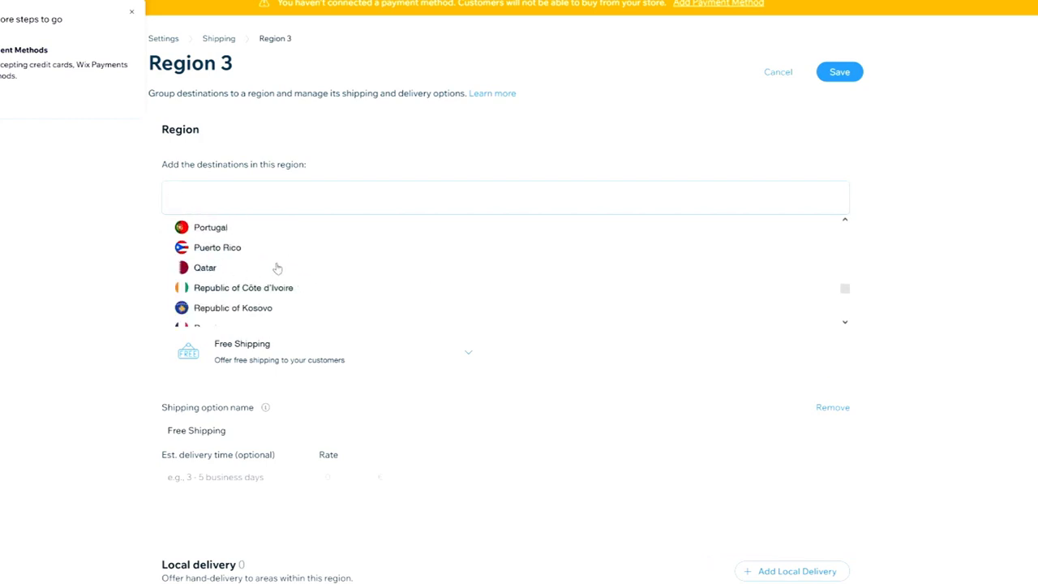
scroll(252, 272, up, 15)
scroll(252, 268, up, 15)
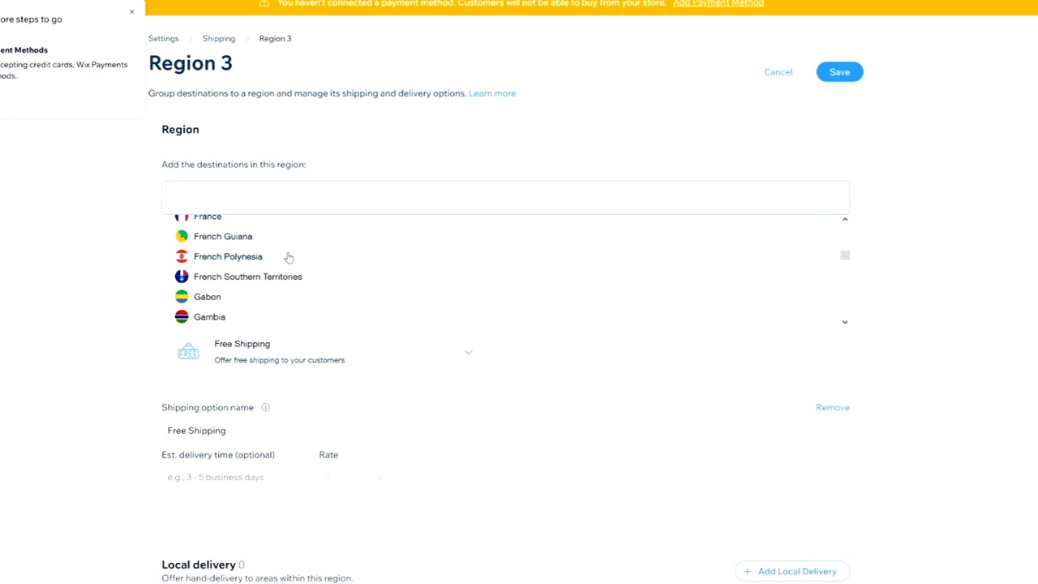
scroll(266, 244, up, 5)
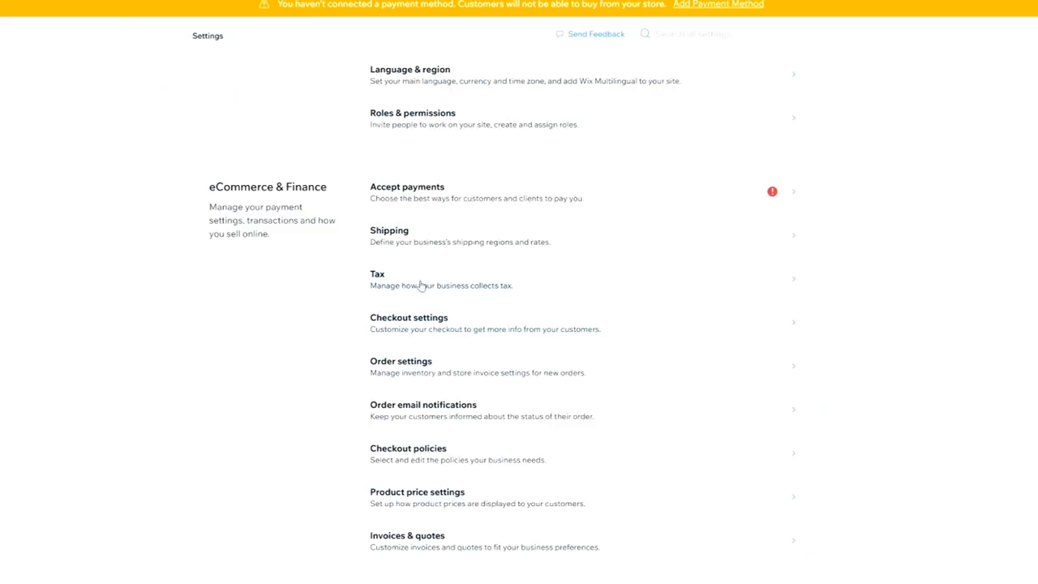
click(421, 285)
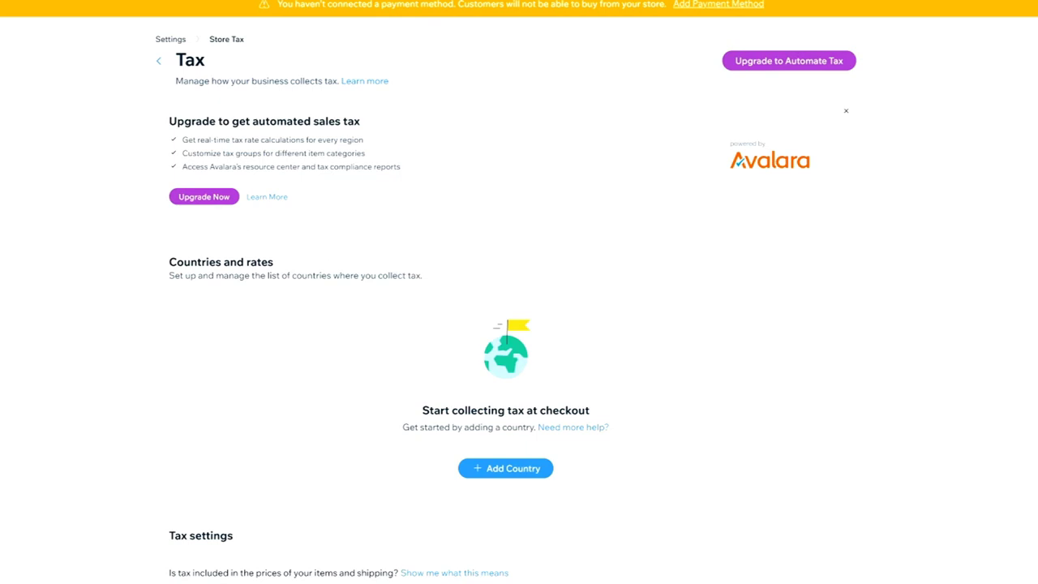
Add Belgium at 21% tax including shipping, save, and mark prices as tax-inclusive.
scroll(267, 276, down, 1)
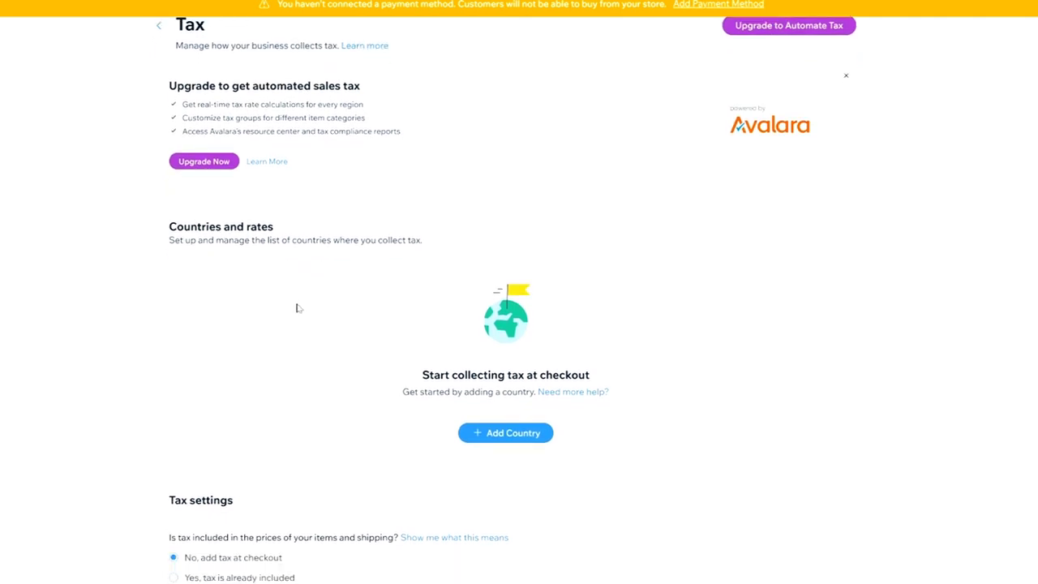
scroll(274, 257, up, 1)
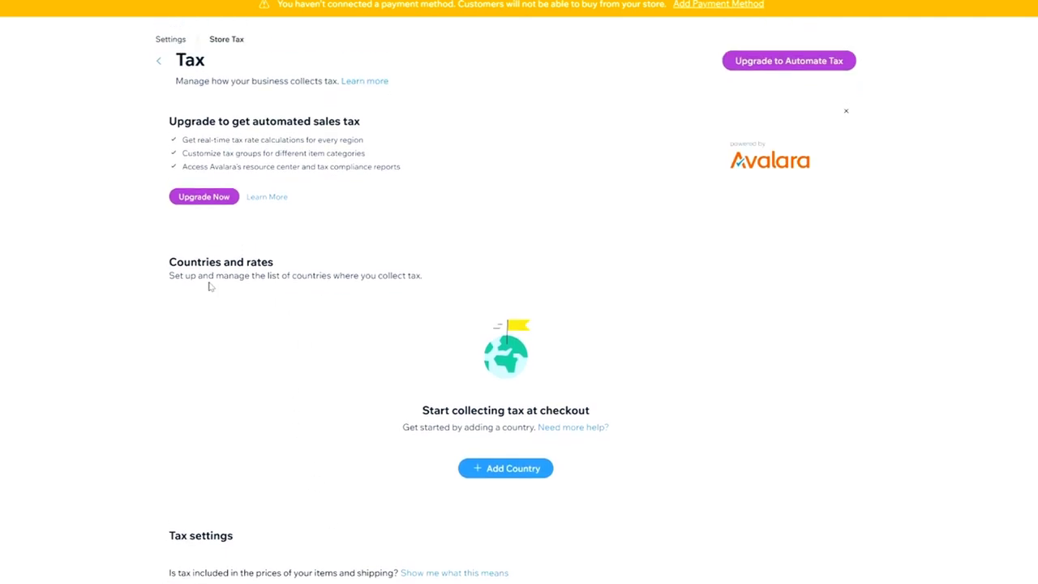
click(510, 470)
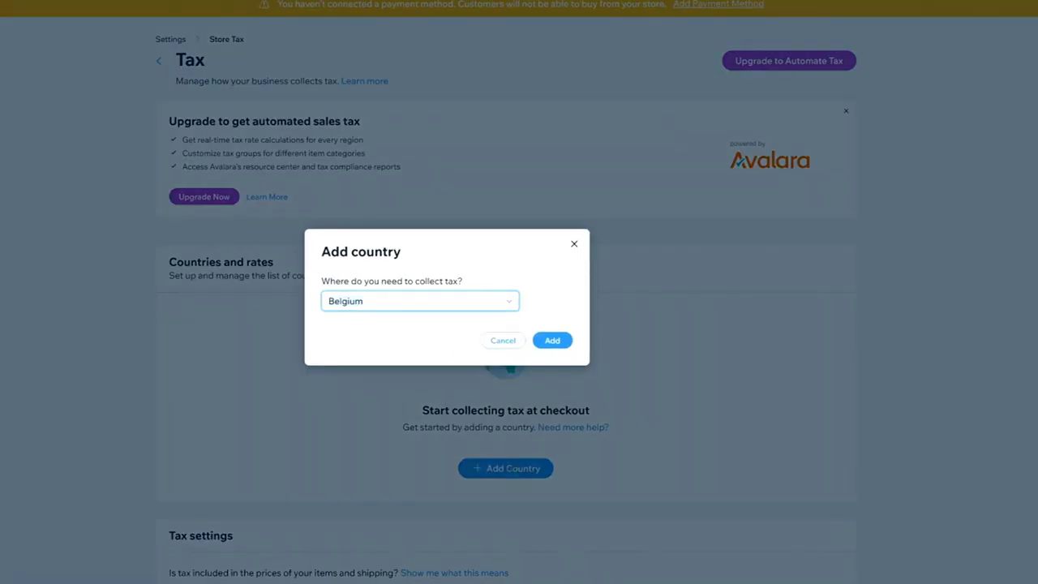
click(552, 340)
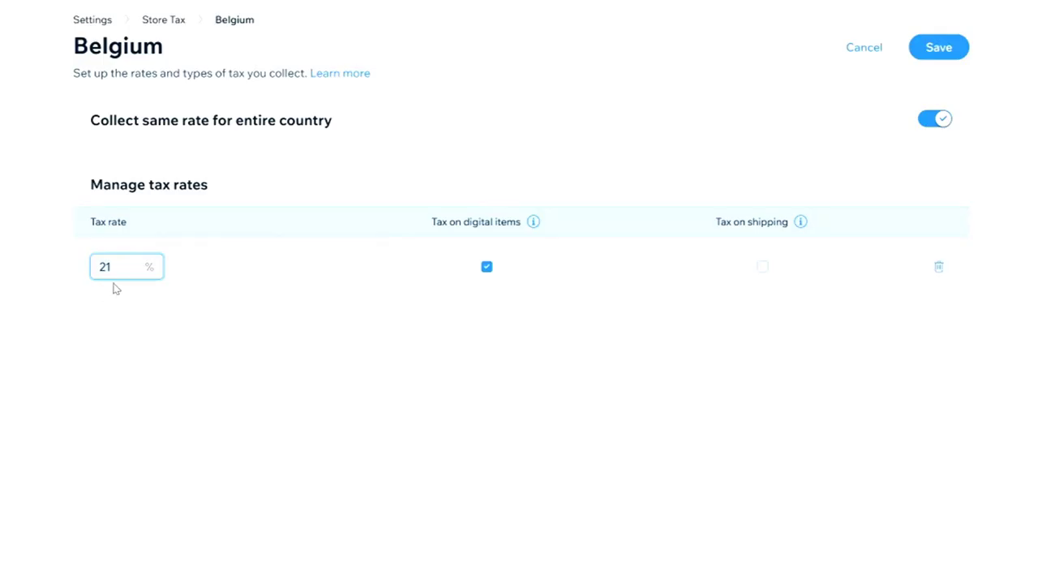
click(759, 269)
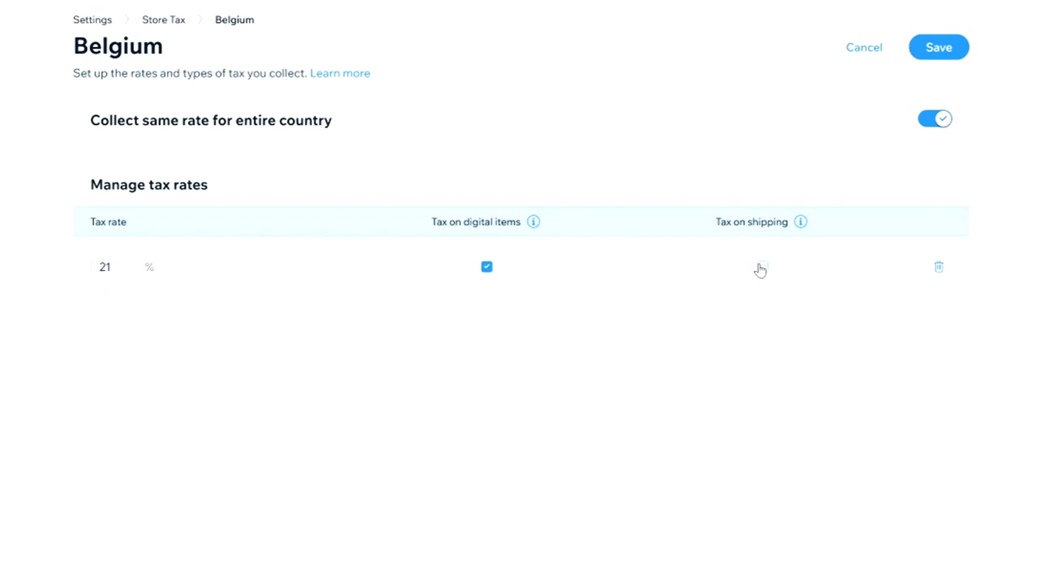
click(940, 49)
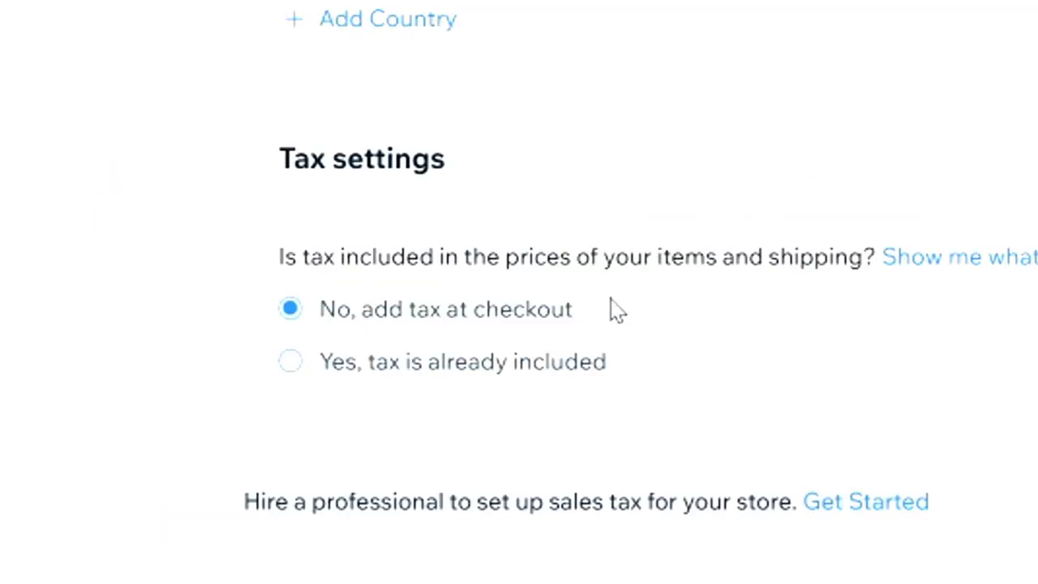
click(468, 381)
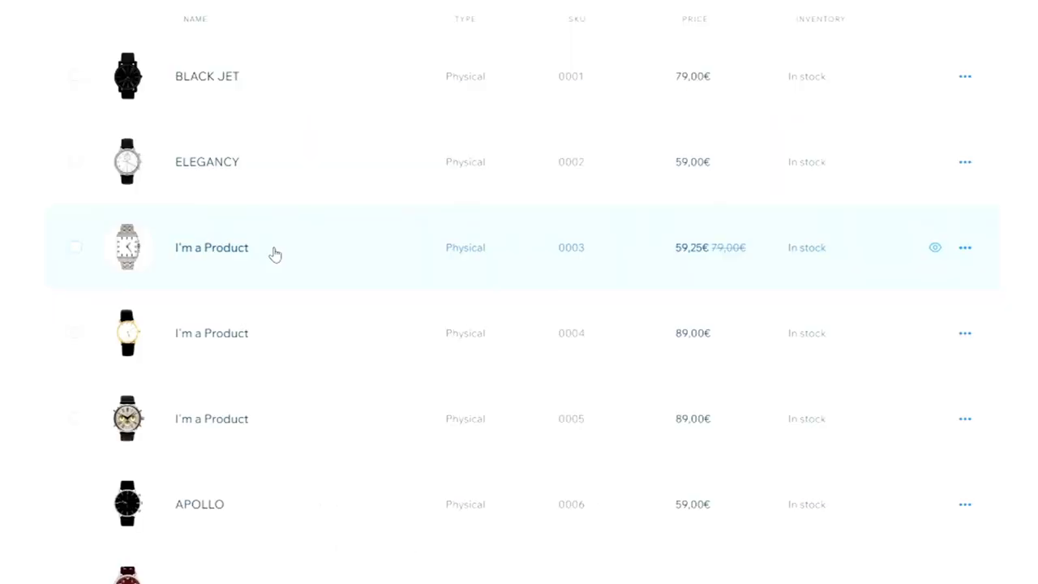
Rename the 'I'm a Product' watch to THE CLASSIC and change its price from 79 to 99 €.
click(275, 255)
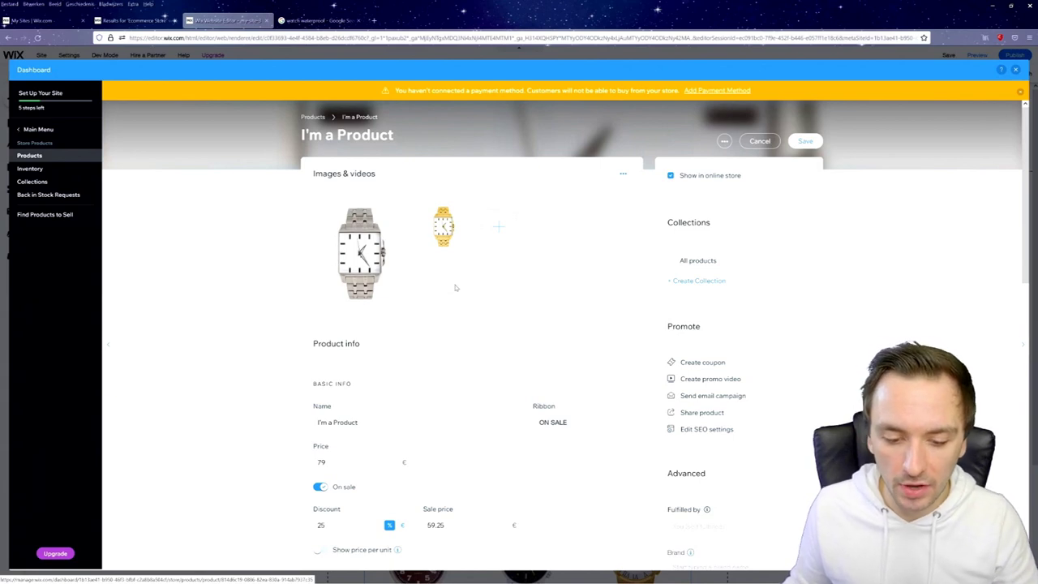
drag(357, 422, 316, 422)
text(THE CLASSIC)
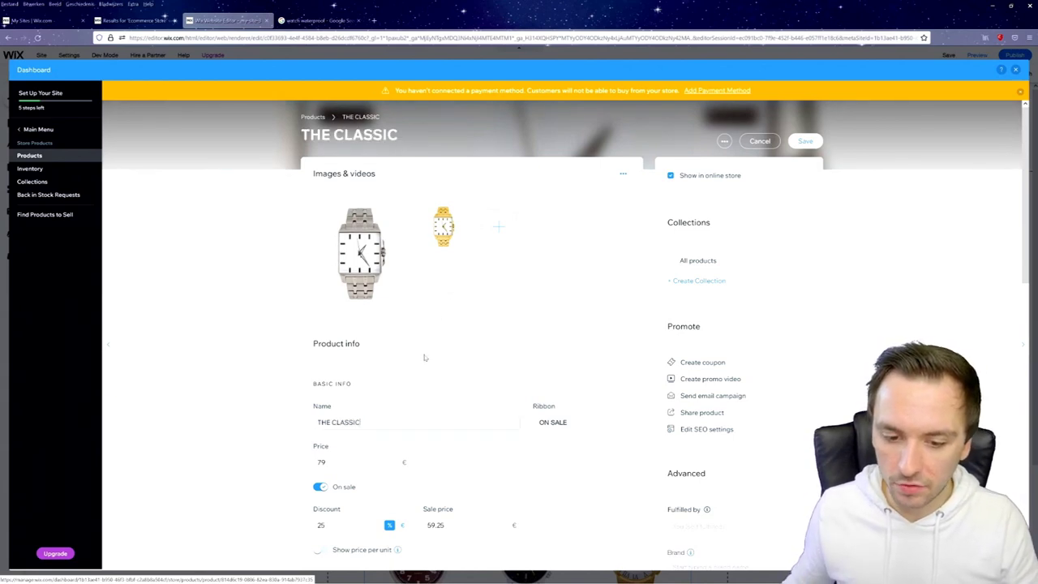
scroll(477, 285, down, 2)
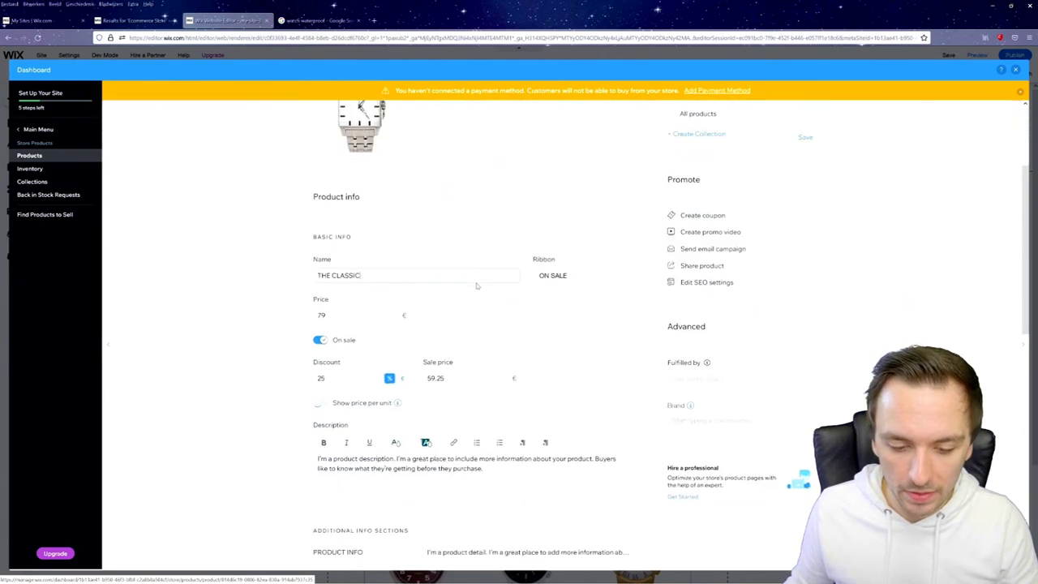
click(325, 315)
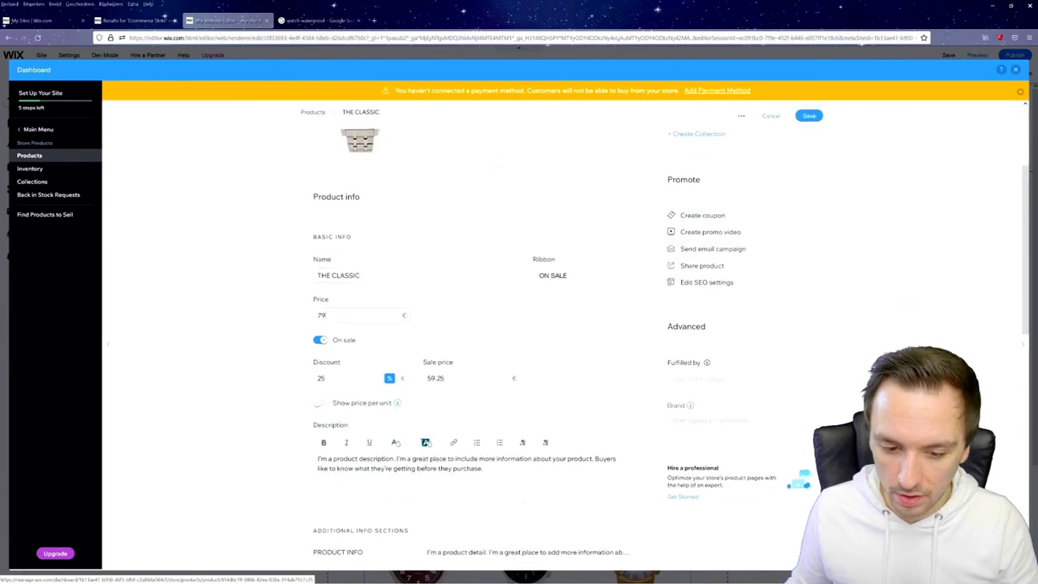
key(ctrl+a)
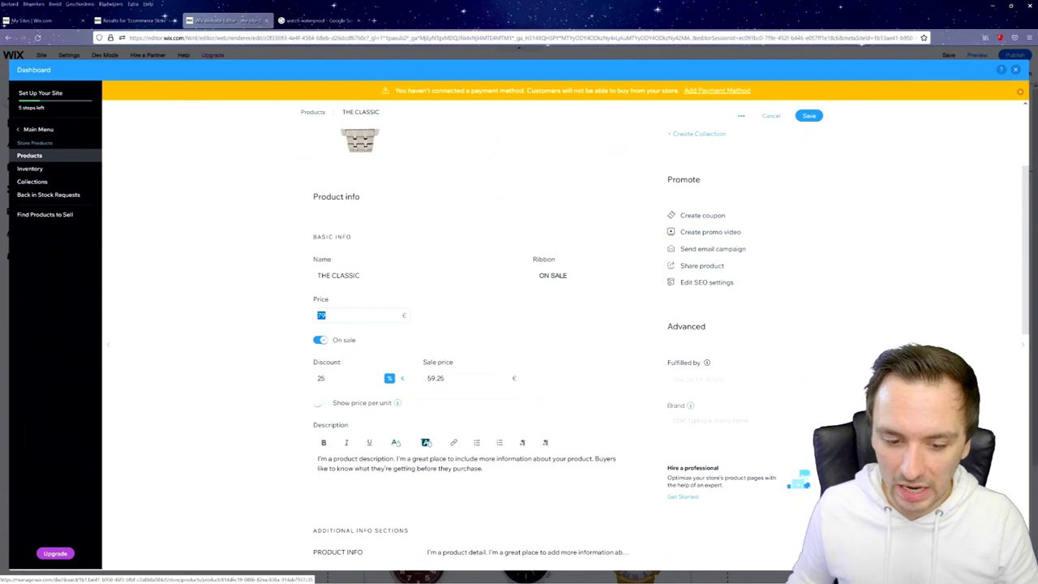
text(99)
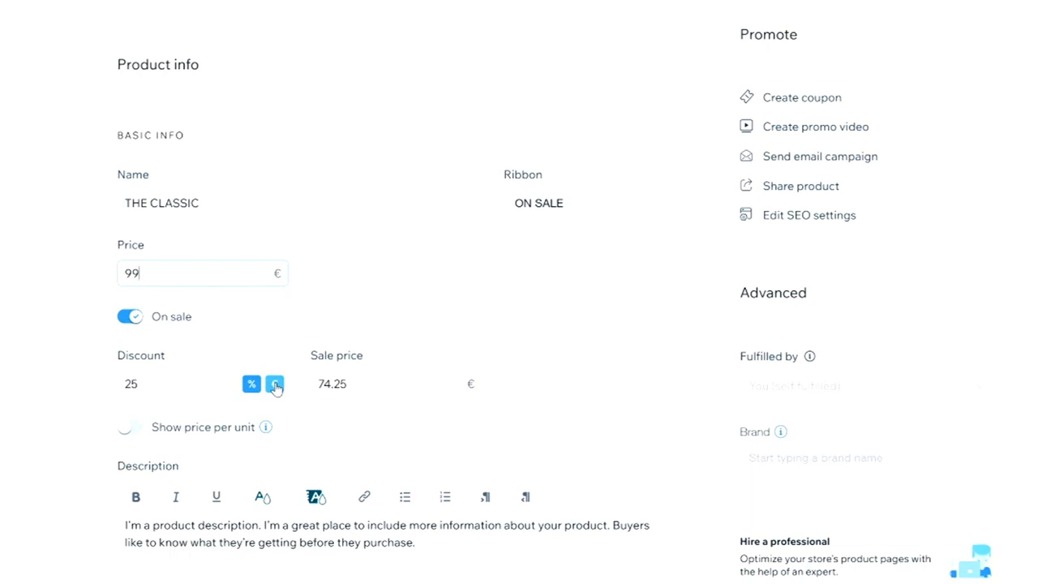
Make THE CLASSIC's discount a fixed 20 € amount instead of a percentage.
click(274, 386)
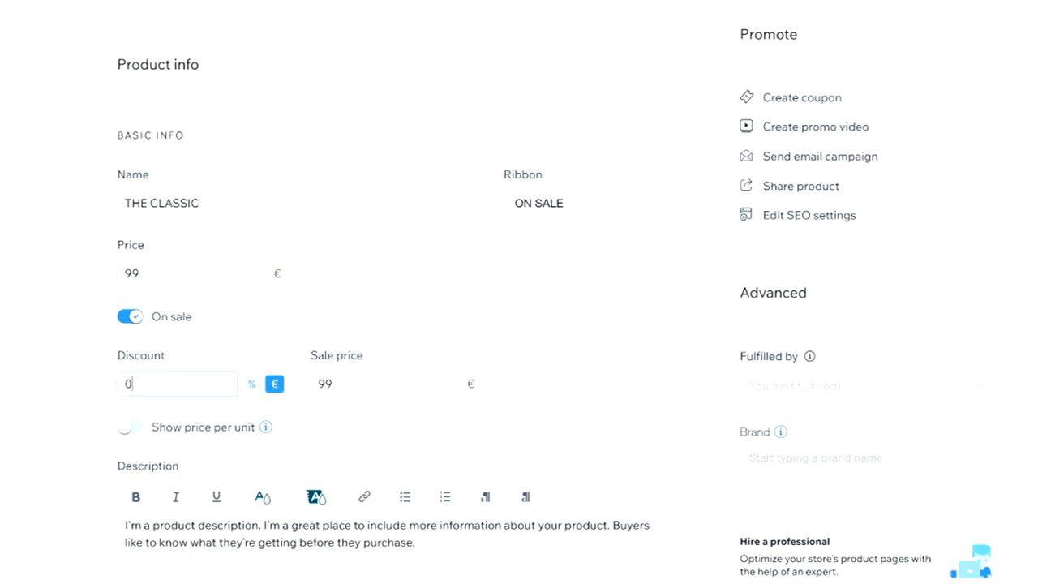
click(274, 384)
text(20)
scroll(514, 370, down, 2)
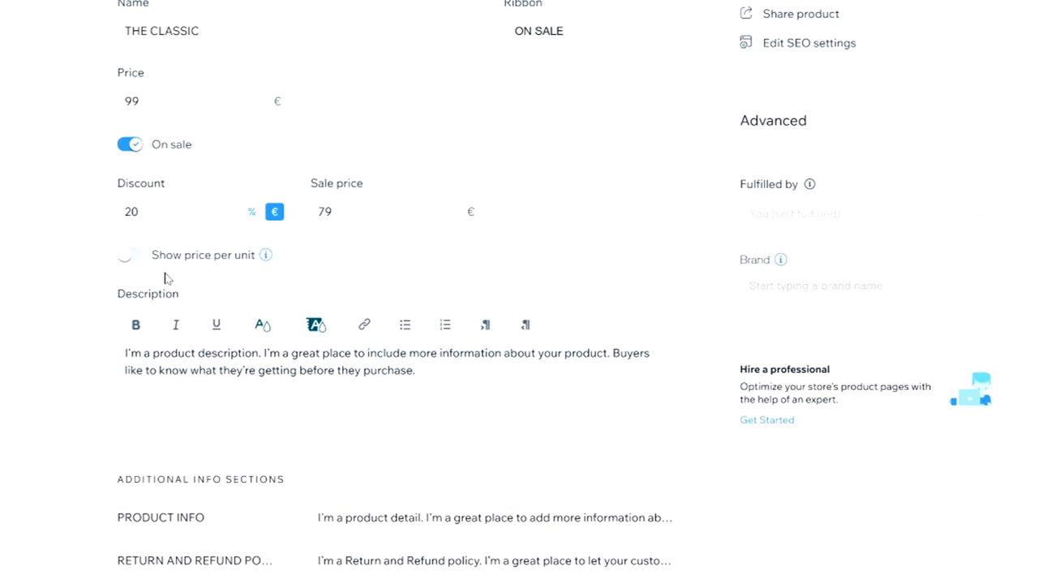
scroll(297, 292, down, 2)
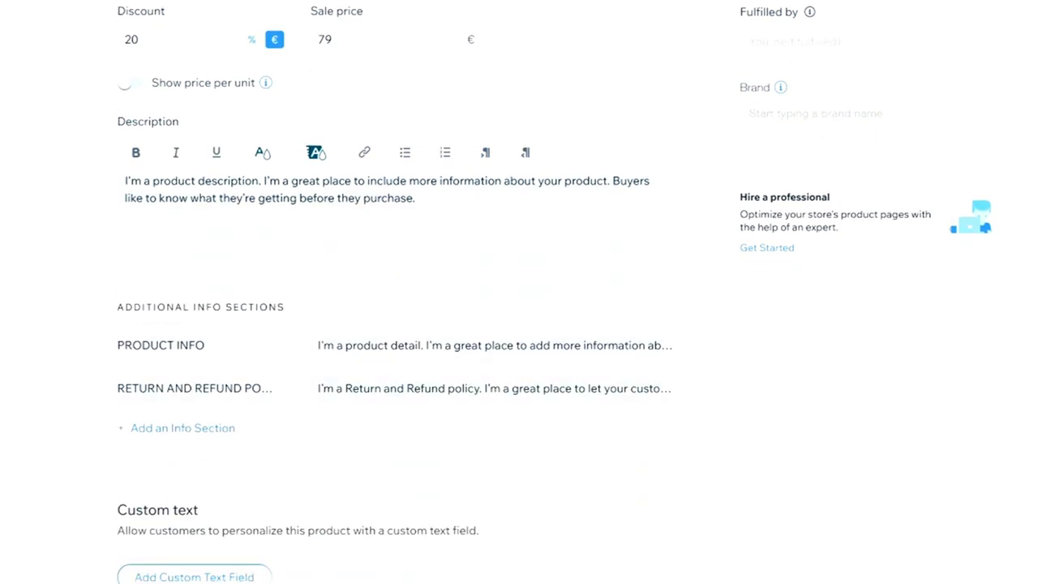
scroll(319, 213, down, 7)
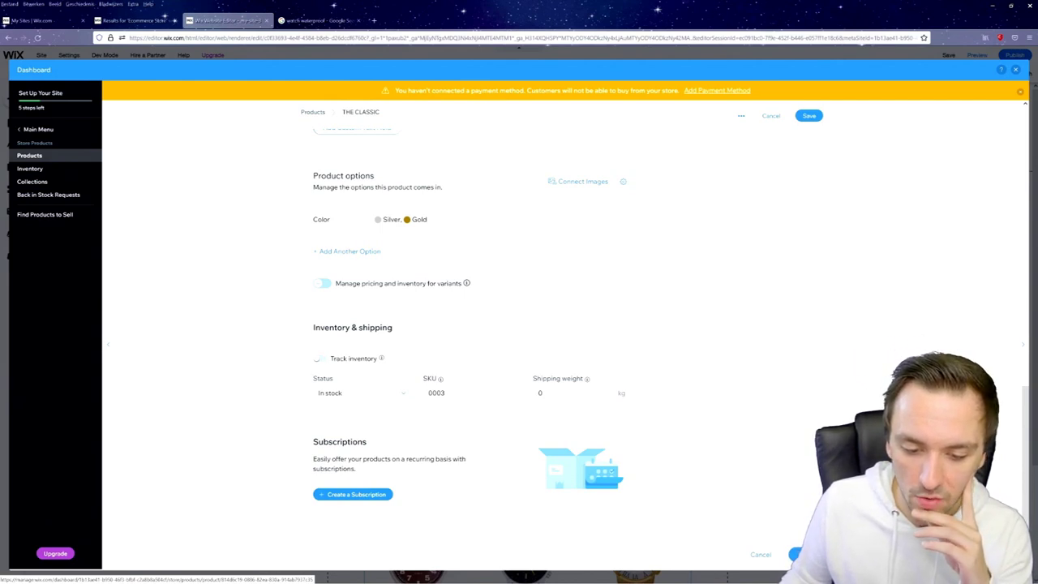
Set THE CLASSIC's stock status to Out of stock.
click(355, 395)
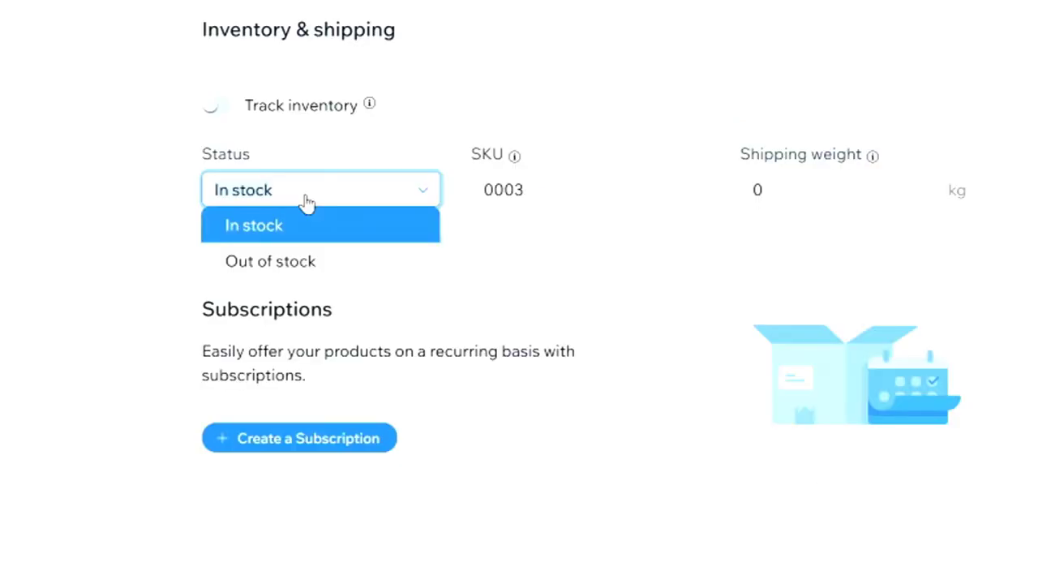
click(316, 267)
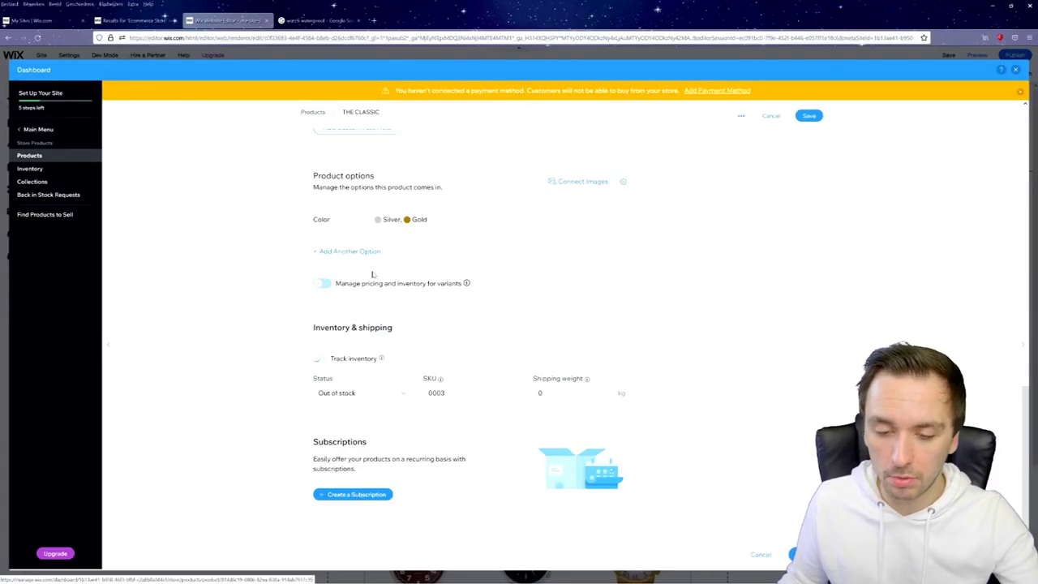
scroll(423, 391, up, 15)
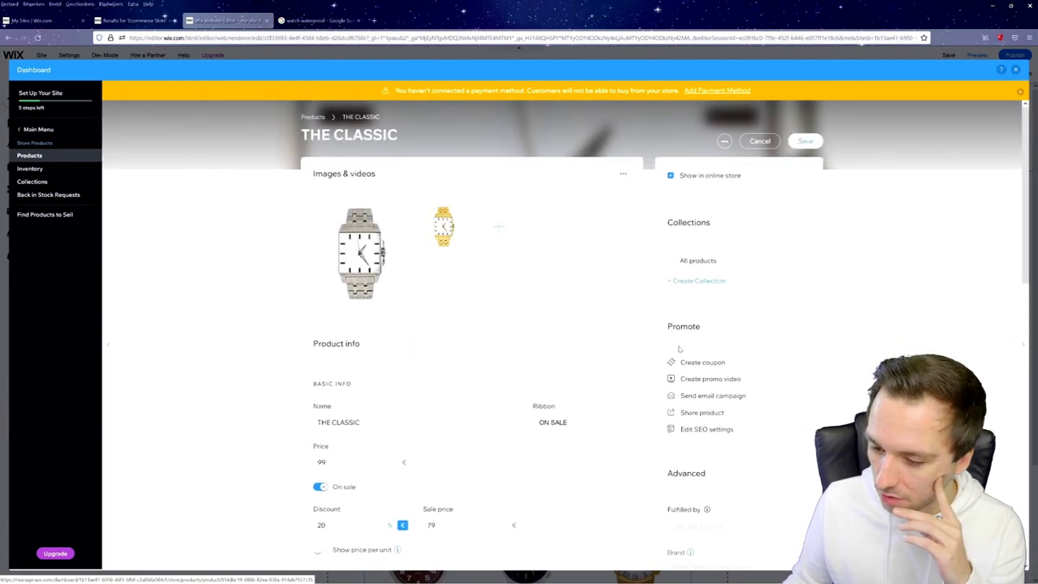
scroll(708, 347, down, 2)
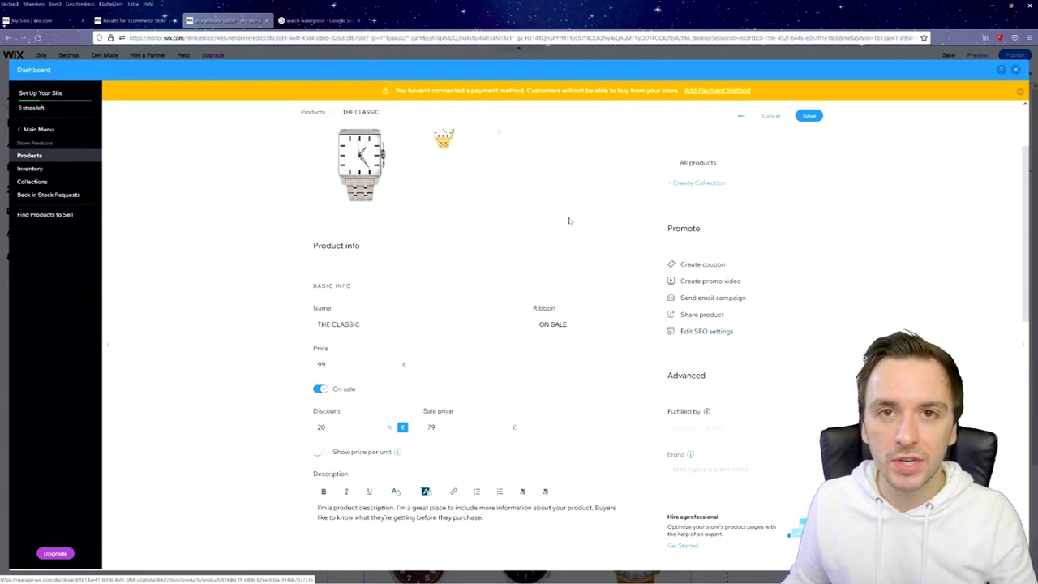
Save THE CLASSIC with its 99 € to 79 € sale price and close the store dashboard.
click(809, 116)
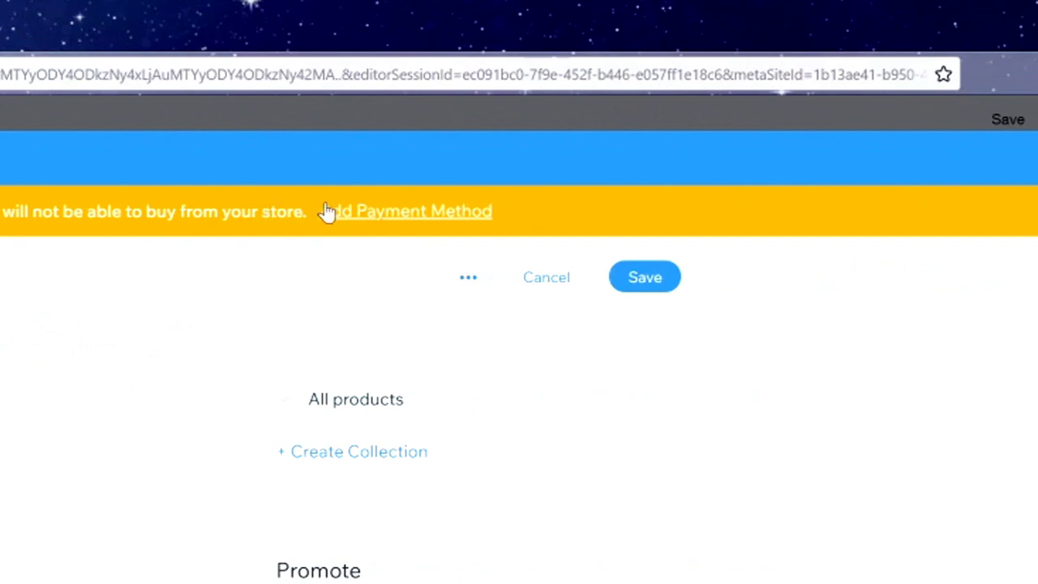
click(658, 276)
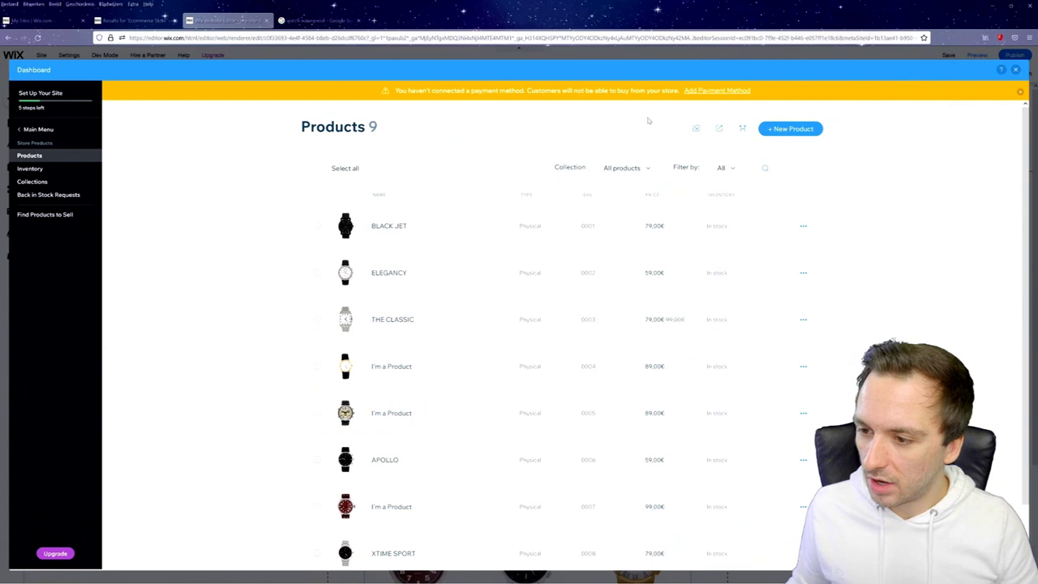
click(698, 91)
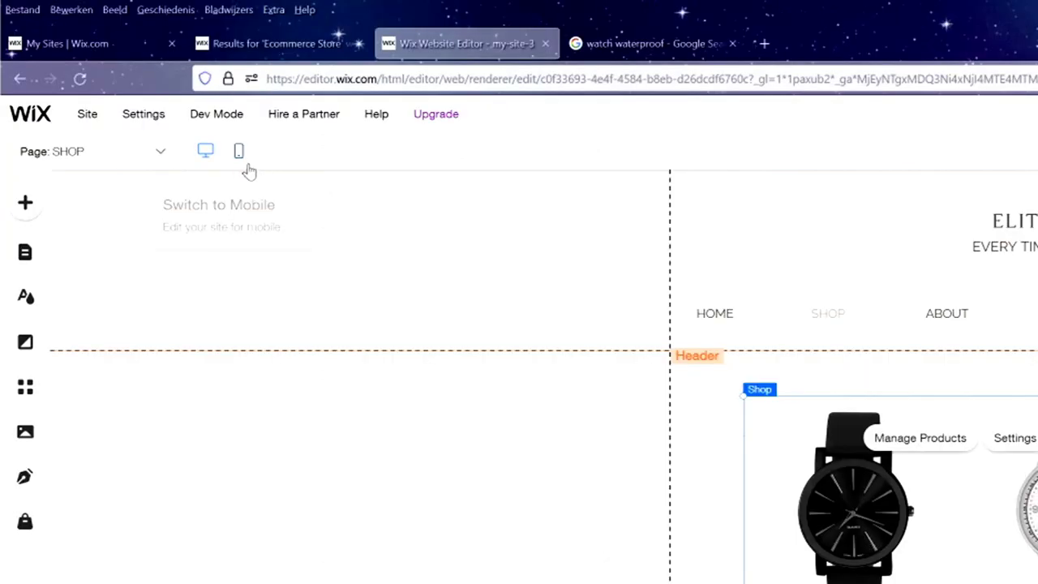
Switch to mobile view and scroll through the BLACK JET, ELEGANCY and ON SALE watch listings.
click(238, 157)
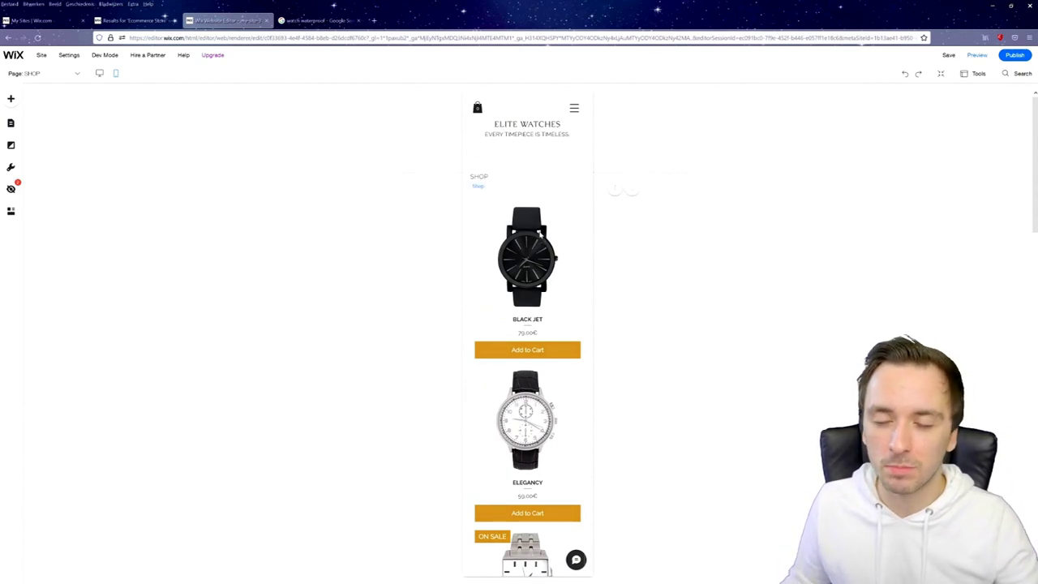
scroll(550, 231, down, 5)
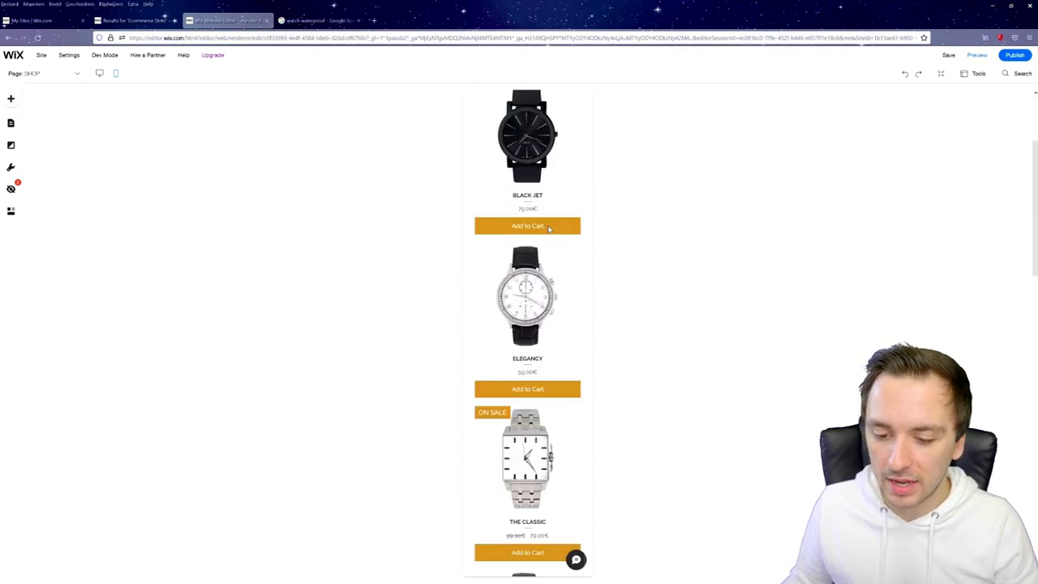
scroll(549, 230, down, 3)
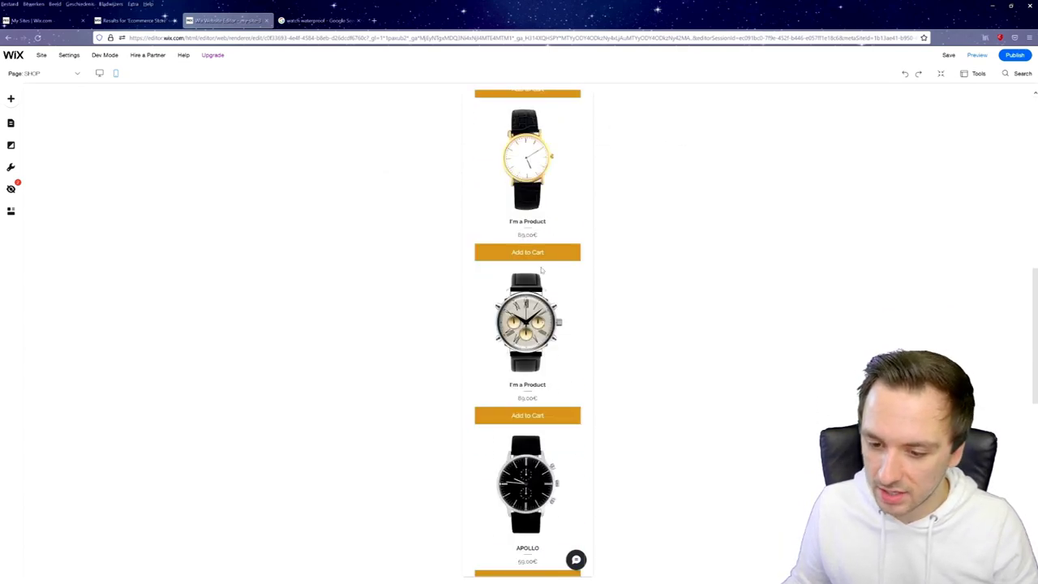
scroll(522, 255, down, 7)
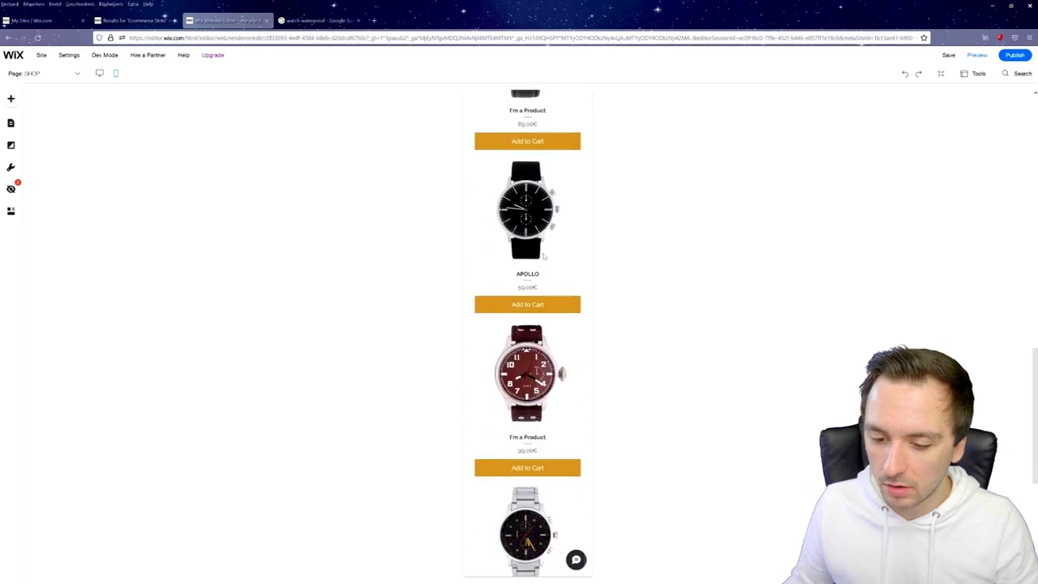
scroll(536, 252, up, 15)
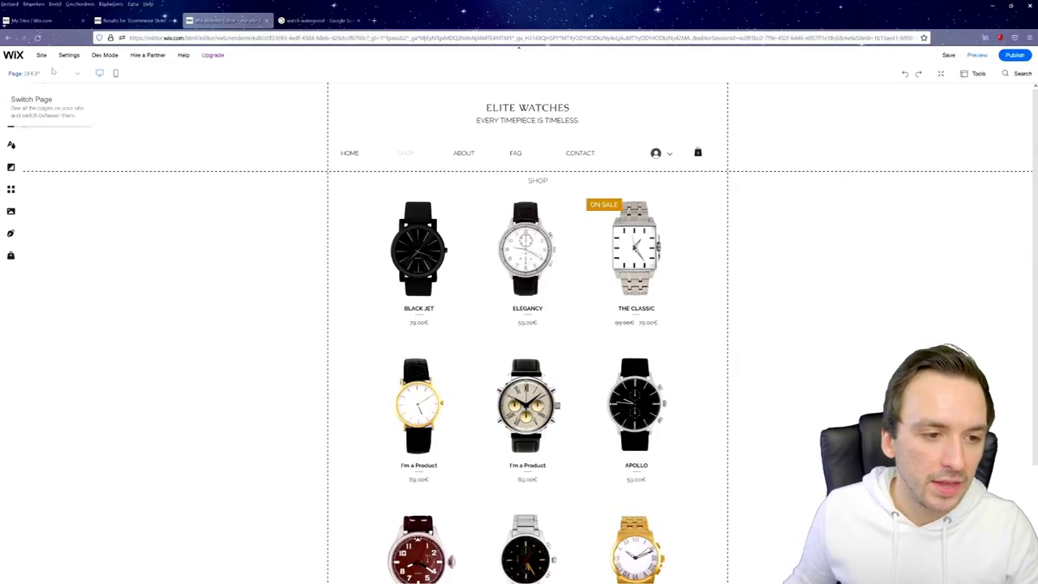
Switch from the SHOP page to the FAQ page and select its FAQ text block.
click(52, 73)
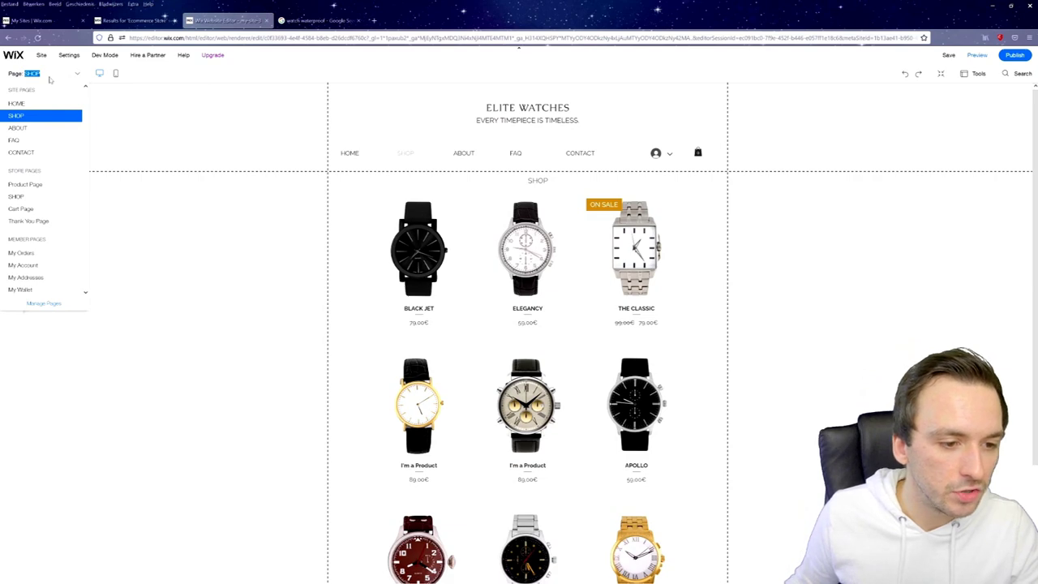
click(25, 140)
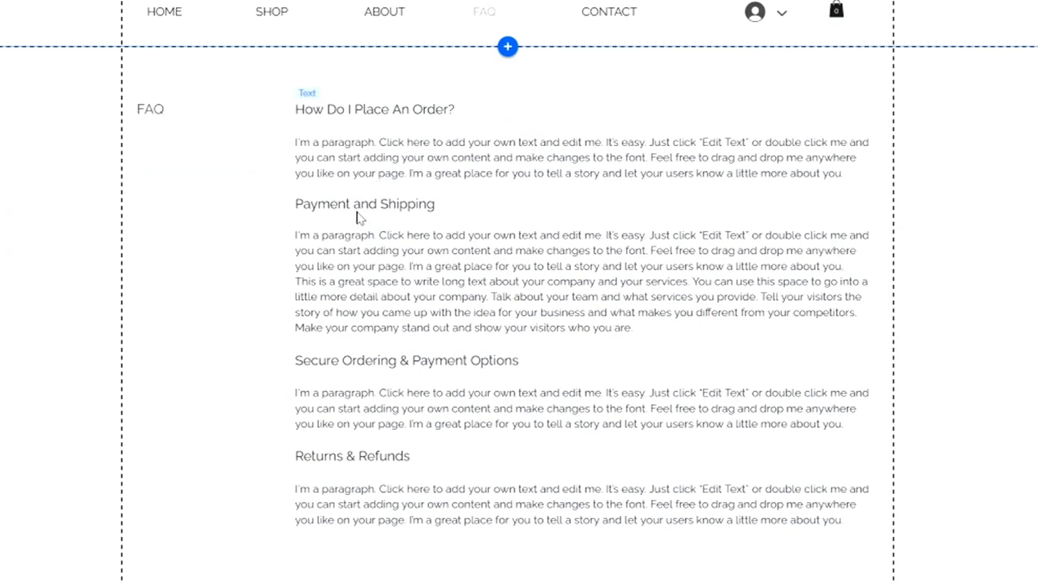
click(375, 251)
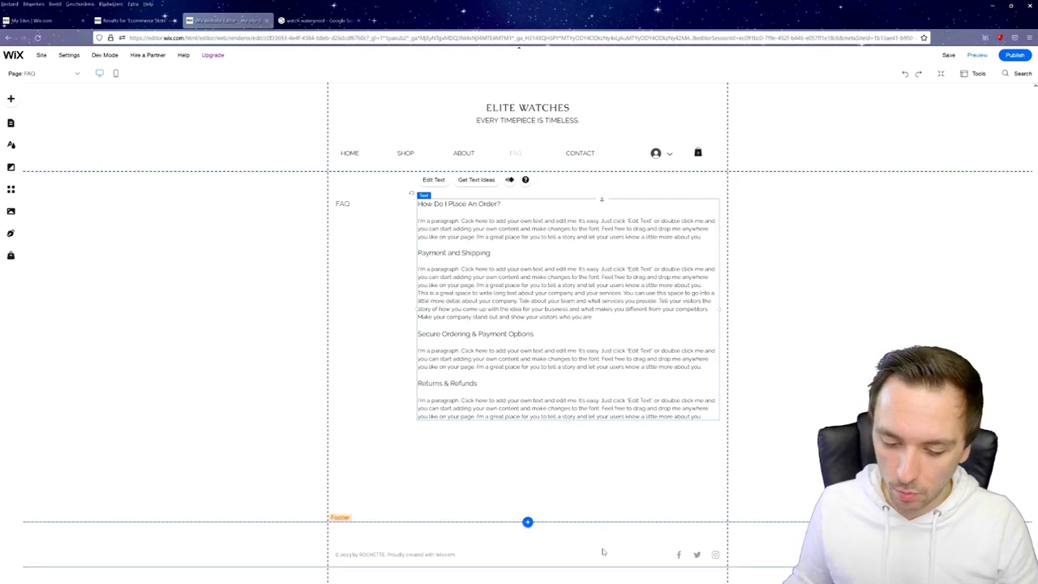
Change the footer Facebook icon's web address to the owner's profile, then reselect the FAQ text.
click(679, 555)
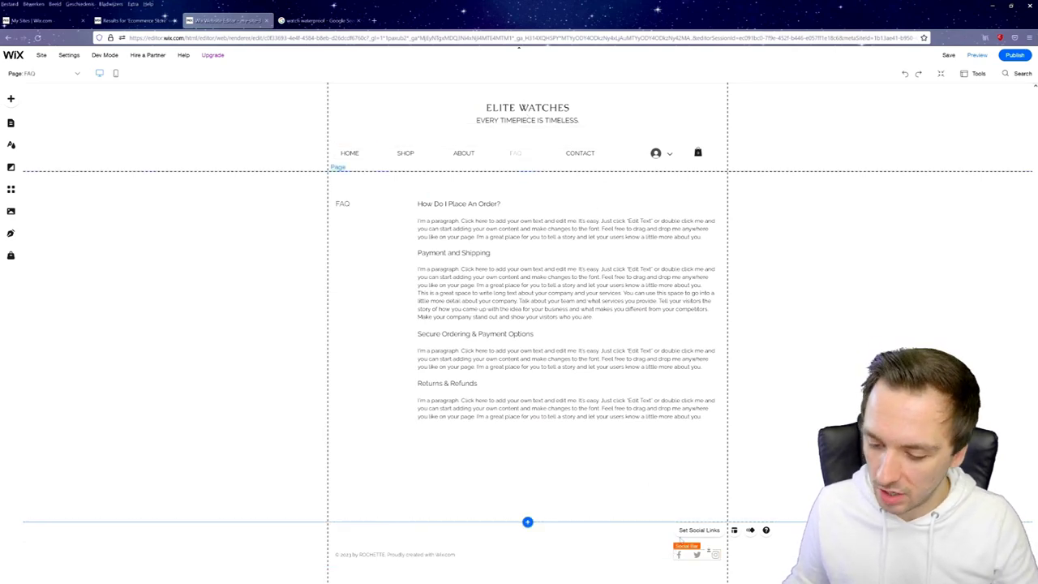
click(699, 531)
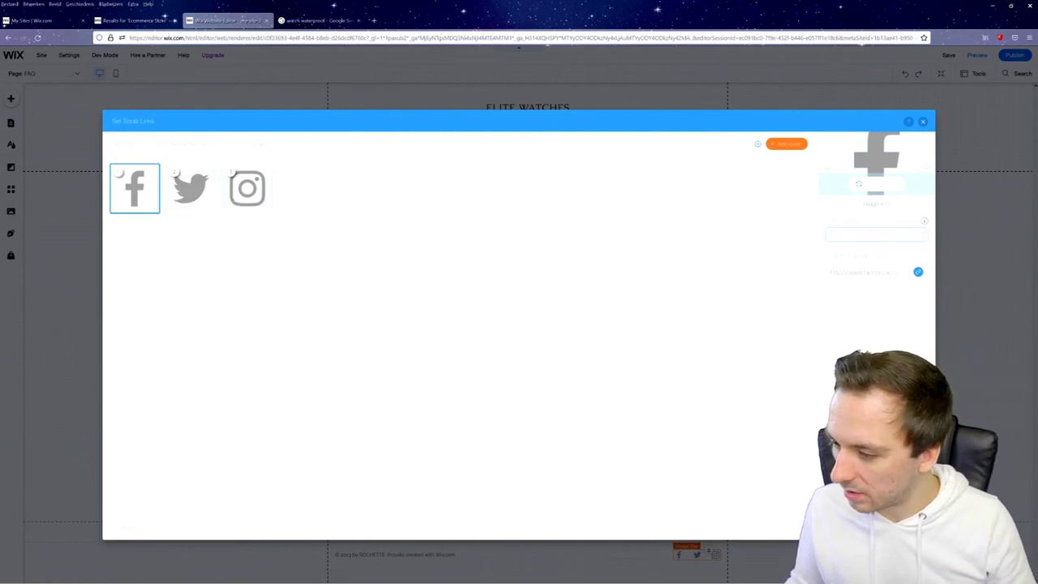
click(866, 273)
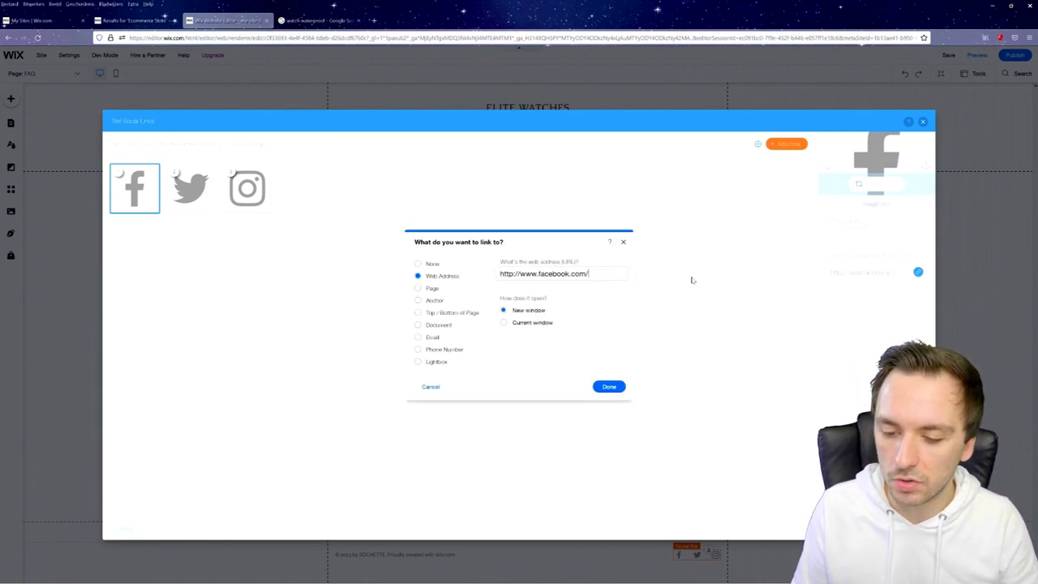
text(justalexhalford)
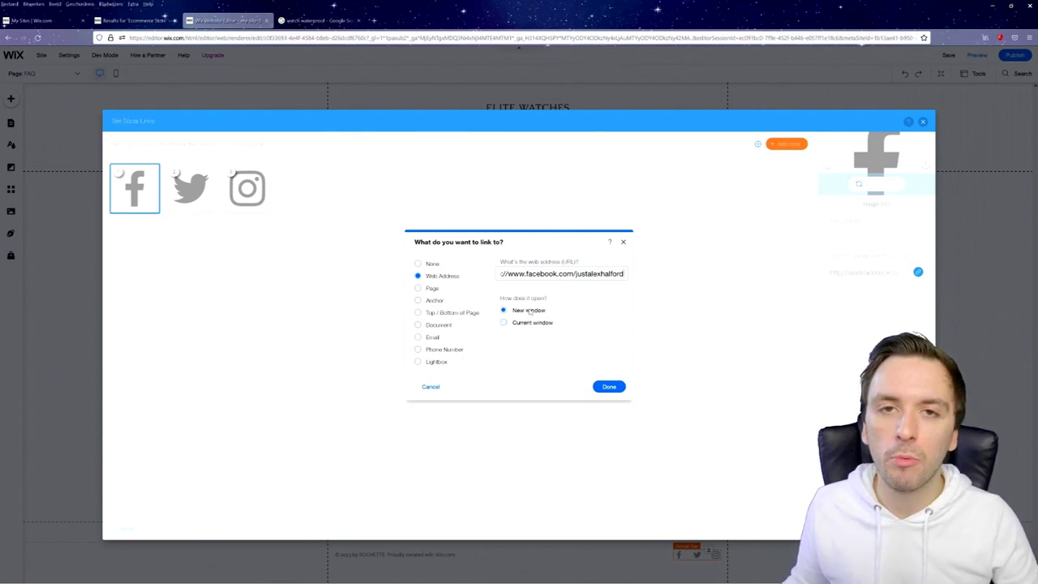
click(613, 389)
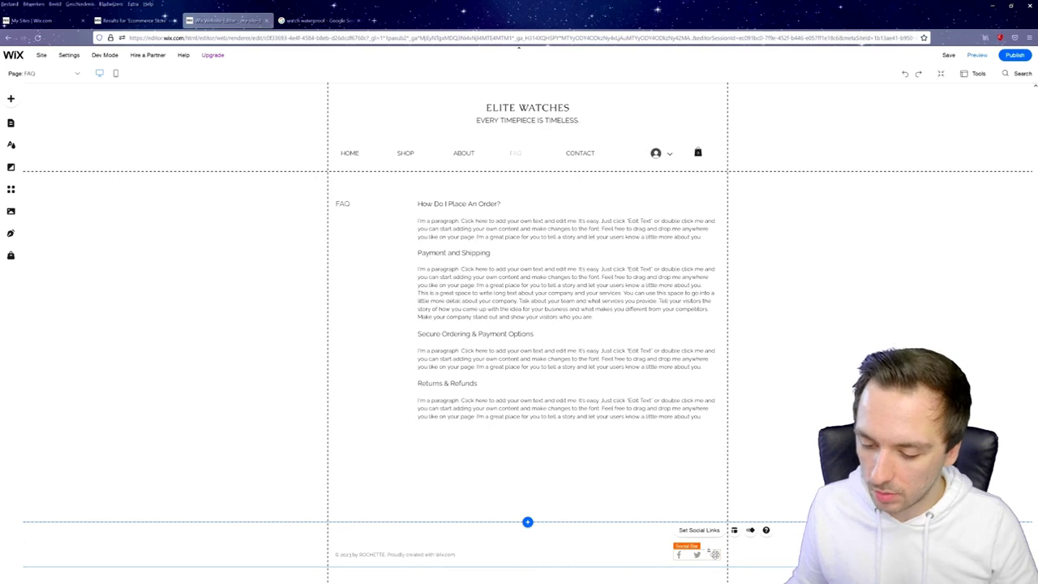
click(510, 330)
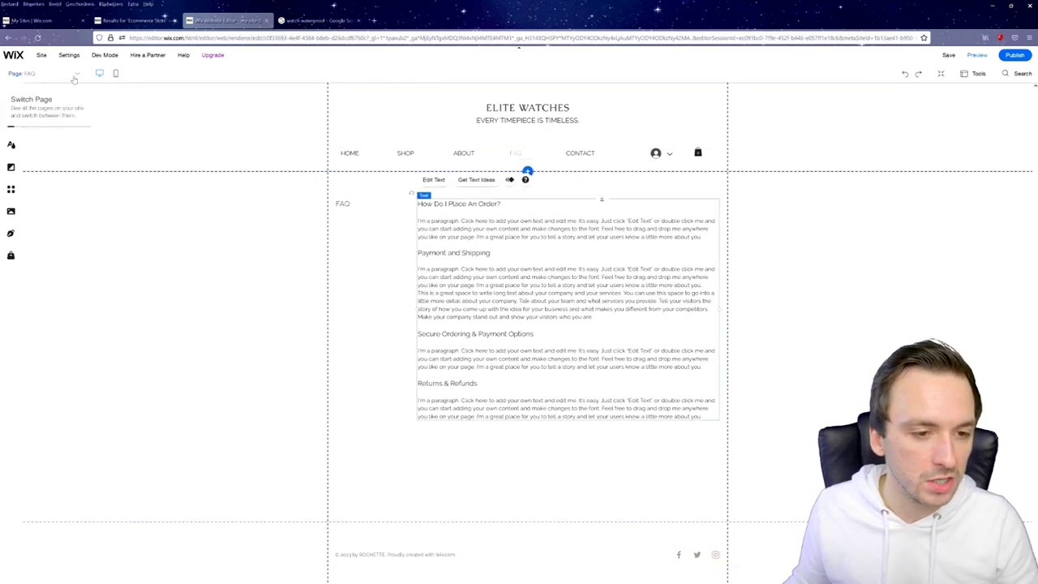
Preview the FAQ page in mobile layout, then go to the CONTACT page.
click(116, 74)
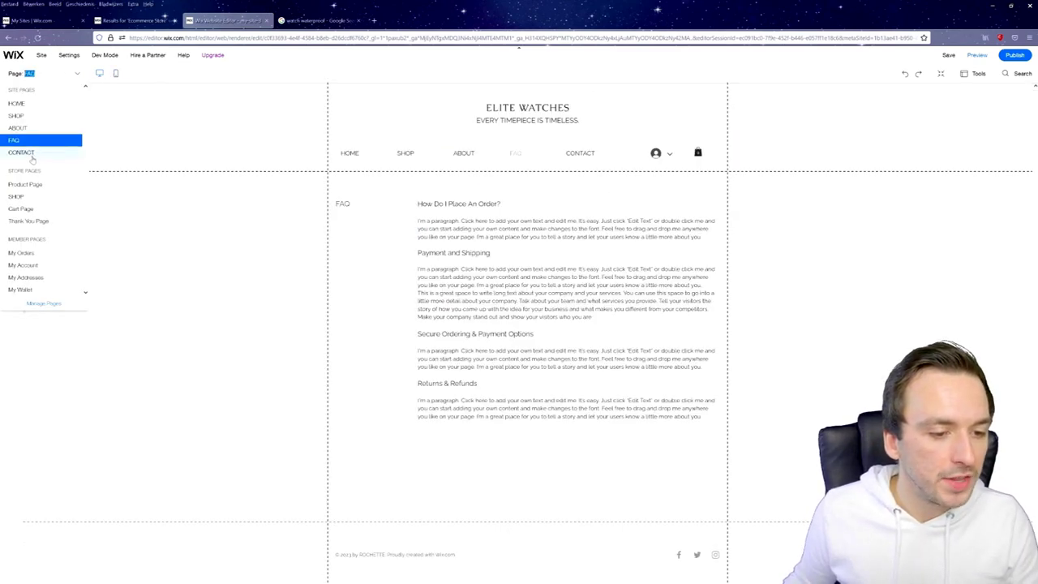
click(33, 154)
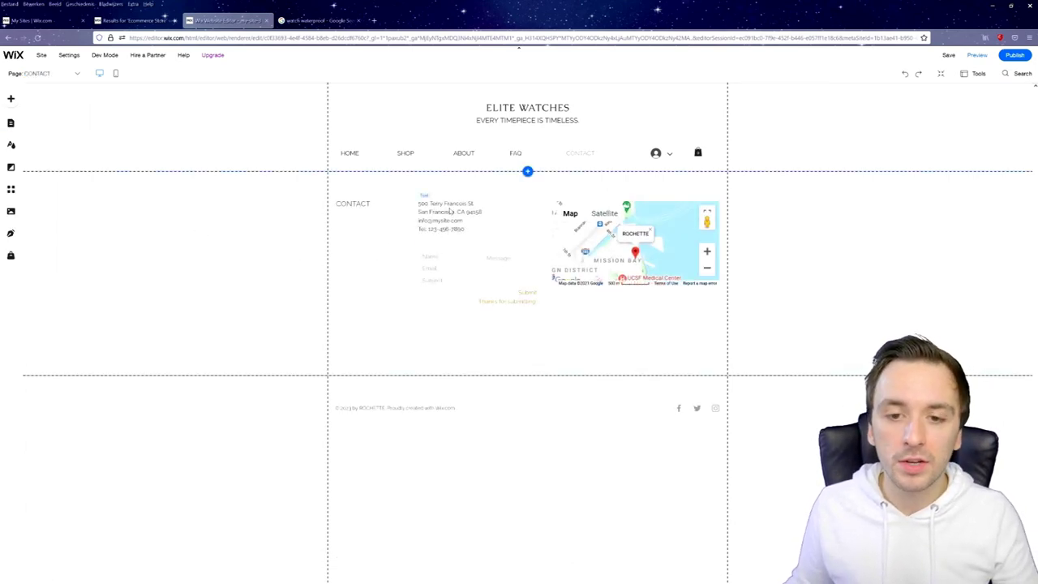
Drag the contact address text block right and down to about x: 250, y: 317.
click(464, 211)
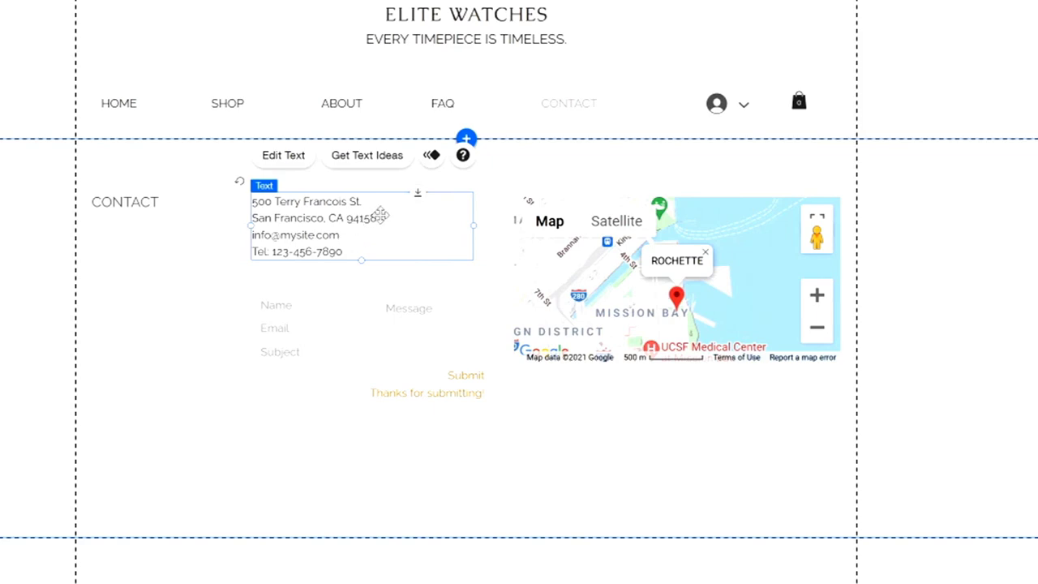
drag(318, 229, 340, 246)
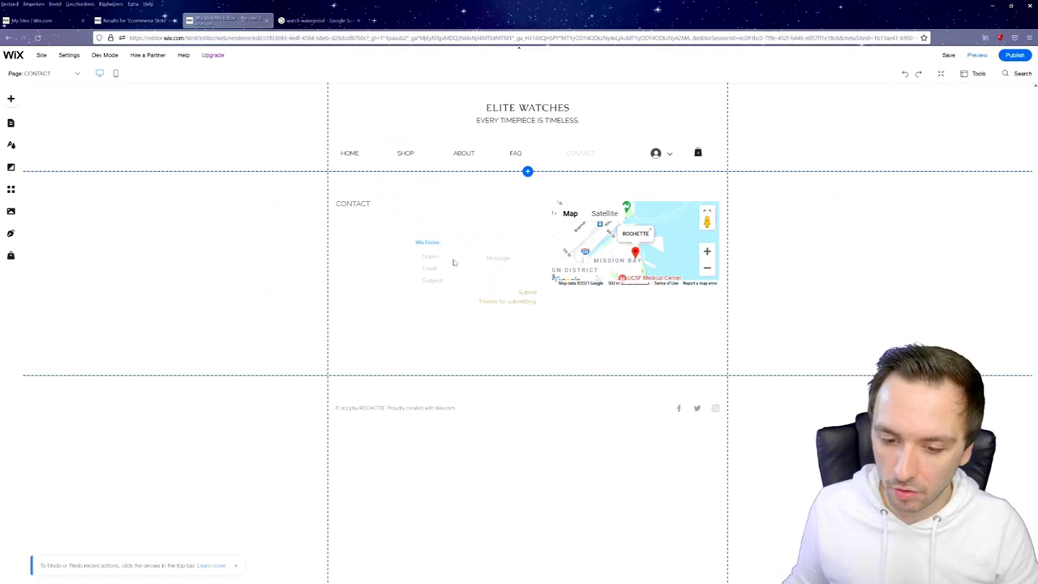
Move the contact form beside the CONTACT heading, resize it to 367 by 183, and select its fields.
drag(454, 262, 436, 217)
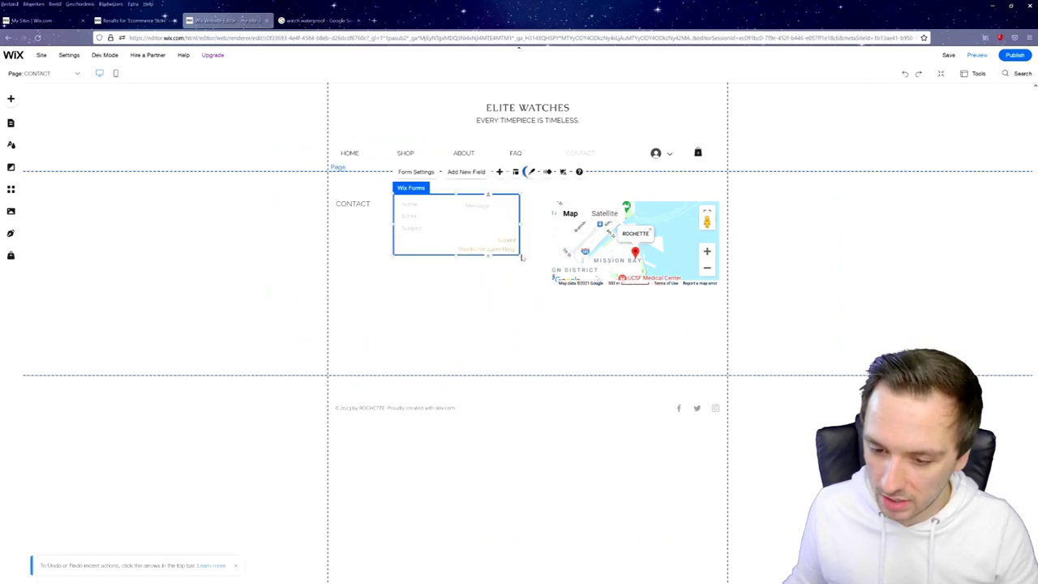
drag(519, 257, 567, 276)
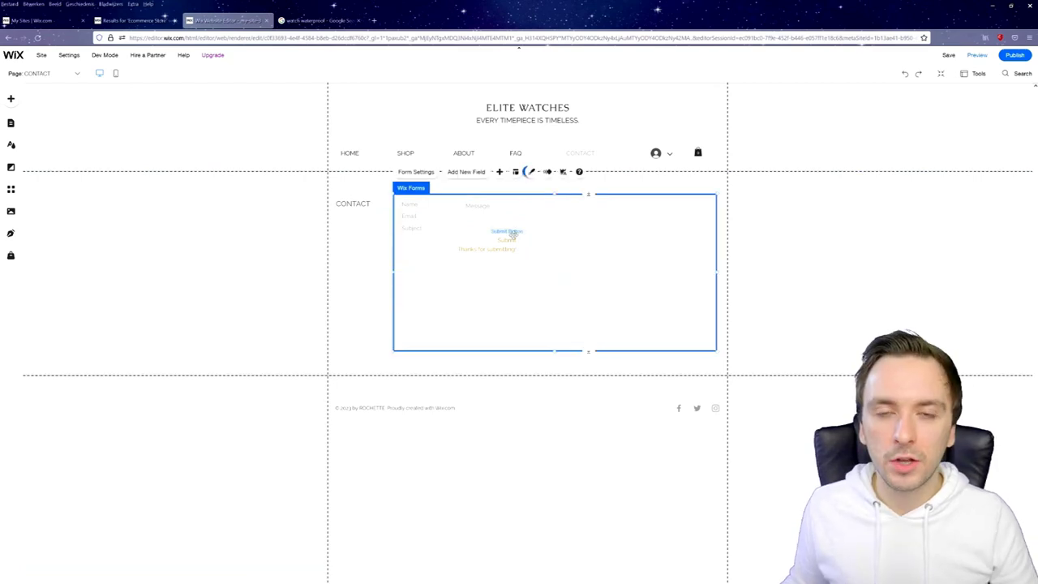
click(431, 231)
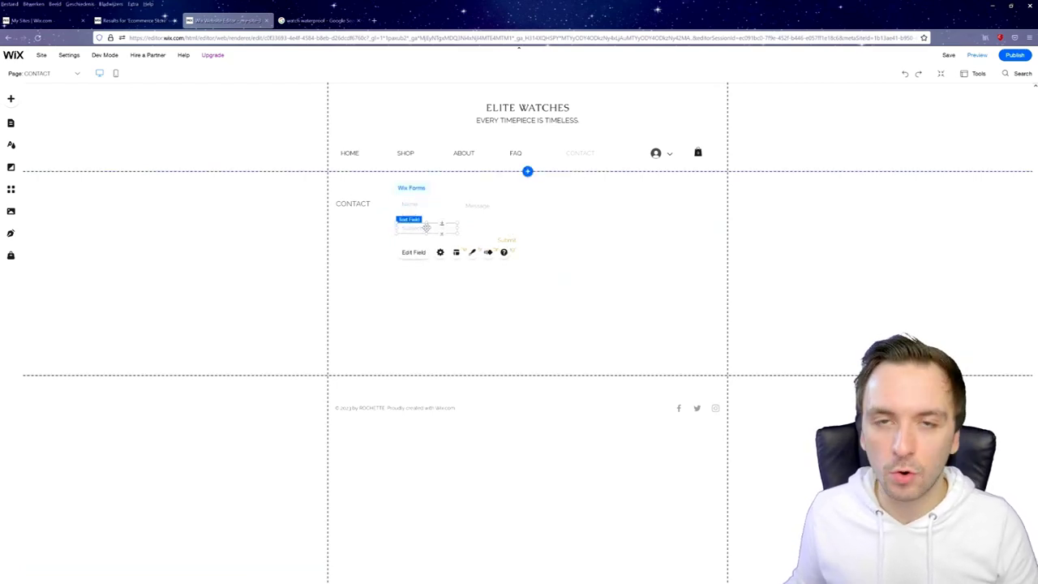
click(479, 216)
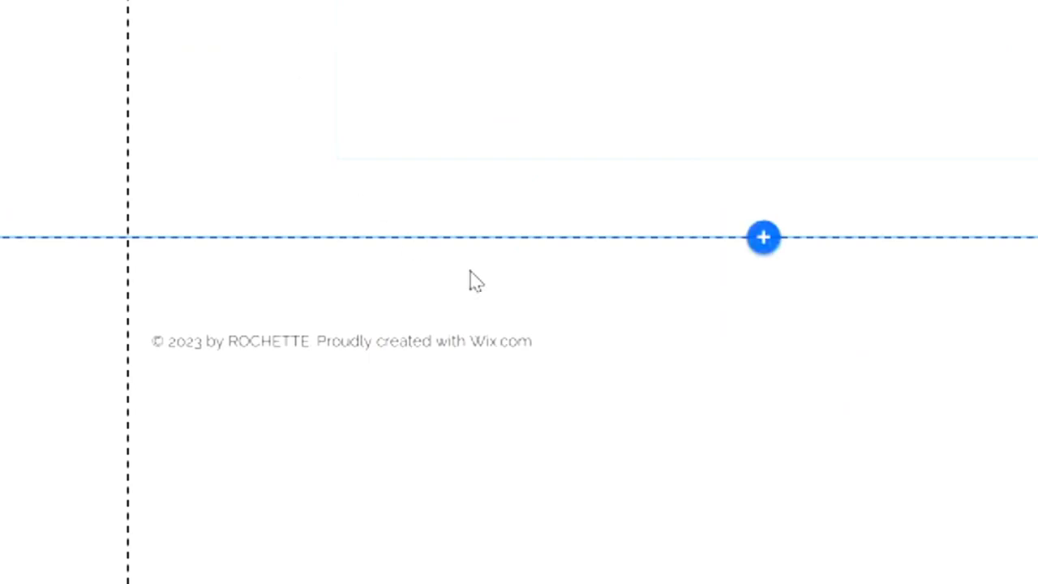
Select the '© 2023 by ROCHETTE. Proudly created with Wix.com' copyright text in the footer.
click(304, 347)
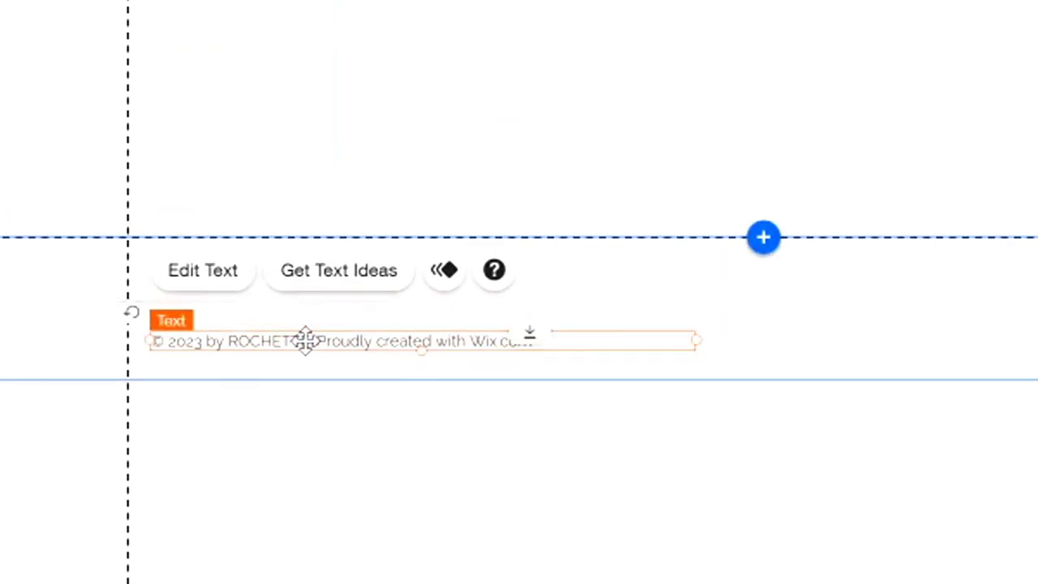